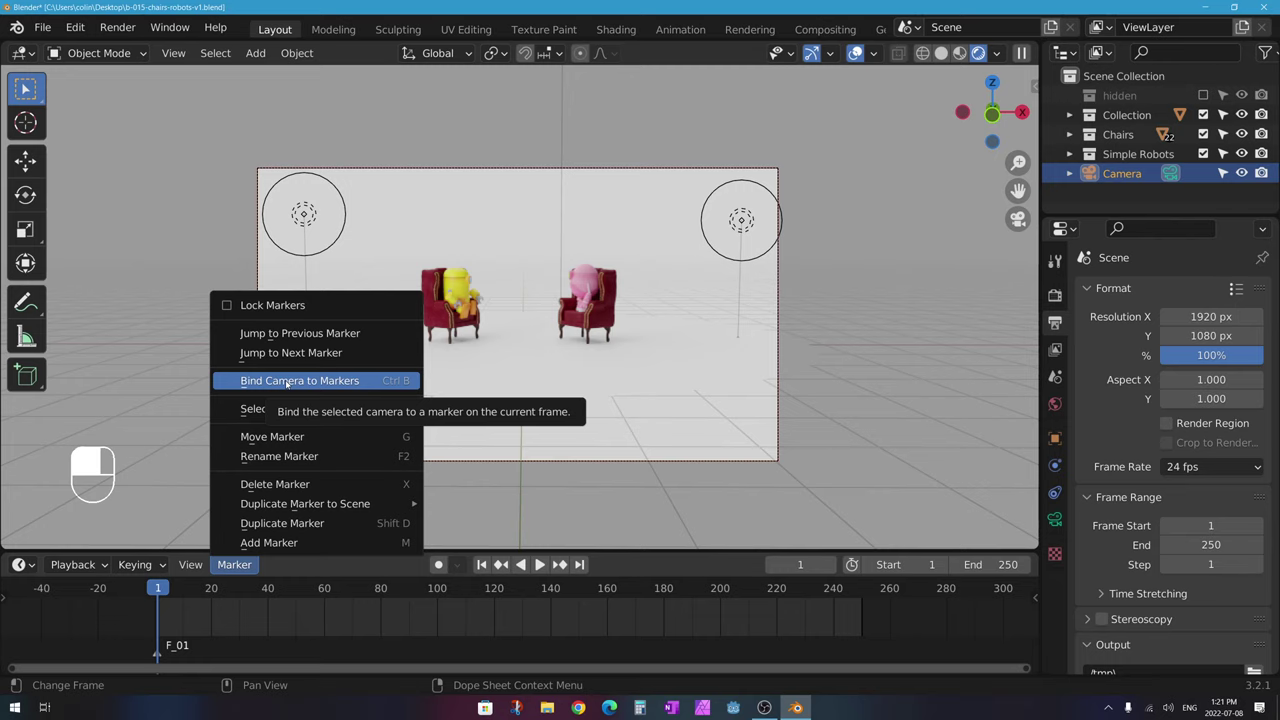
Step: Bind the selected camera to the F_01 marker at frame 1 of the timeline
click(283, 381)
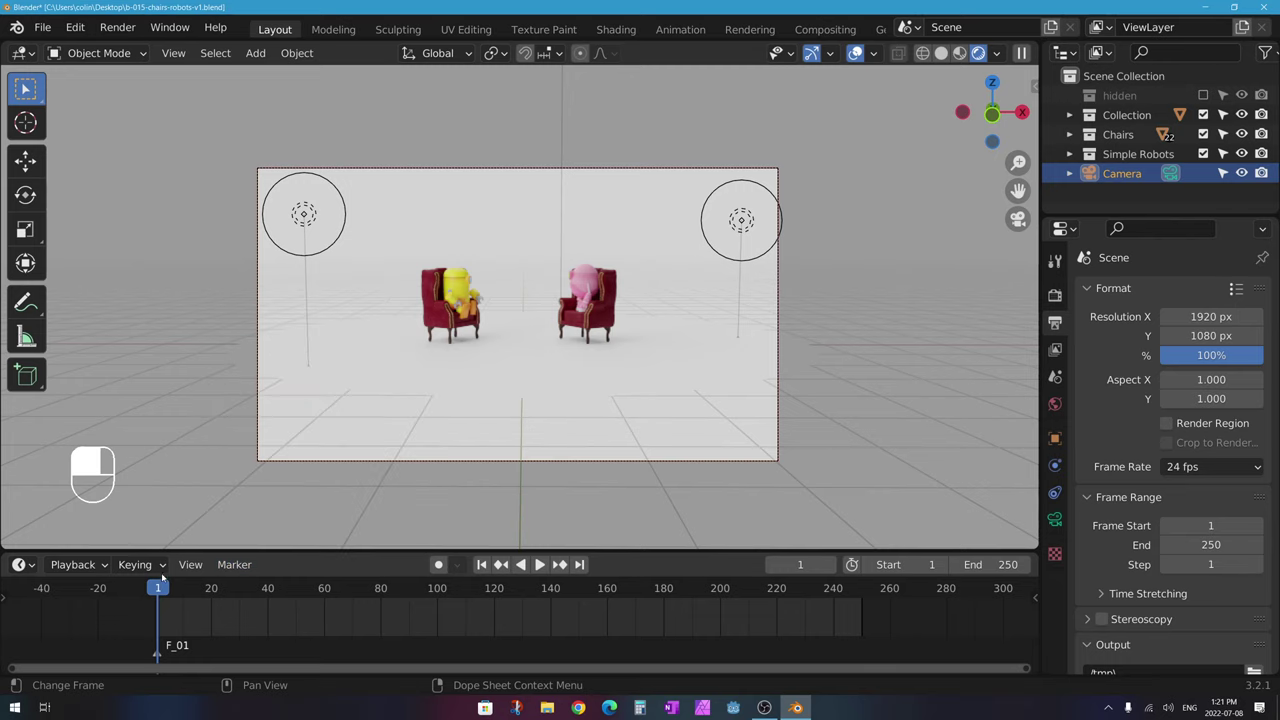
click(234, 564)
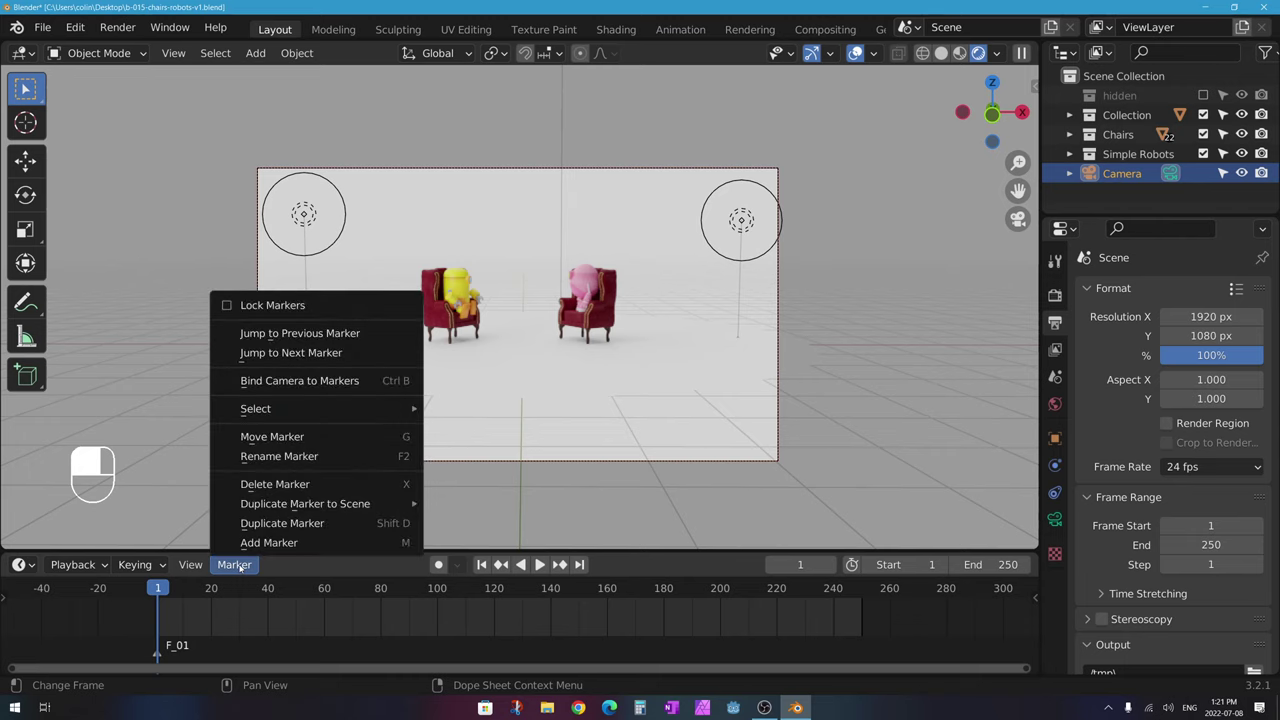
click(281, 381)
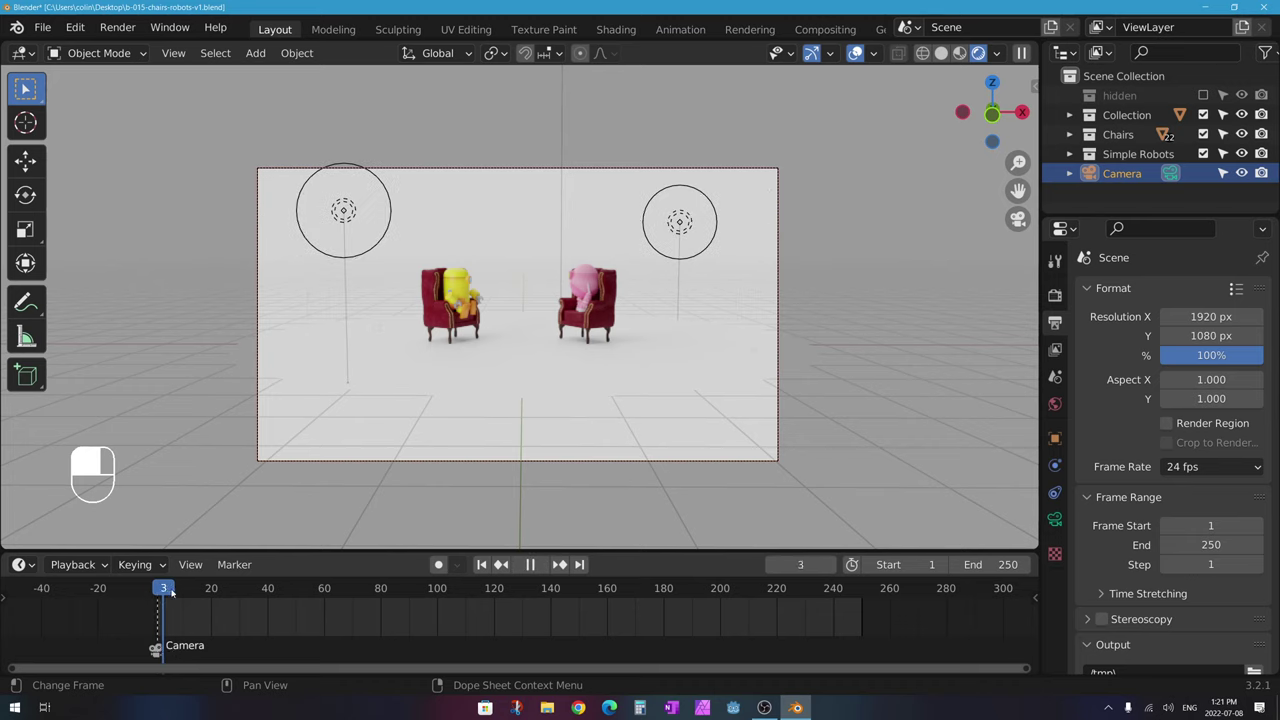
Step: Play and scrub through the first frames to check the bound camera, returning the playhead to frame 0
click(192, 618)
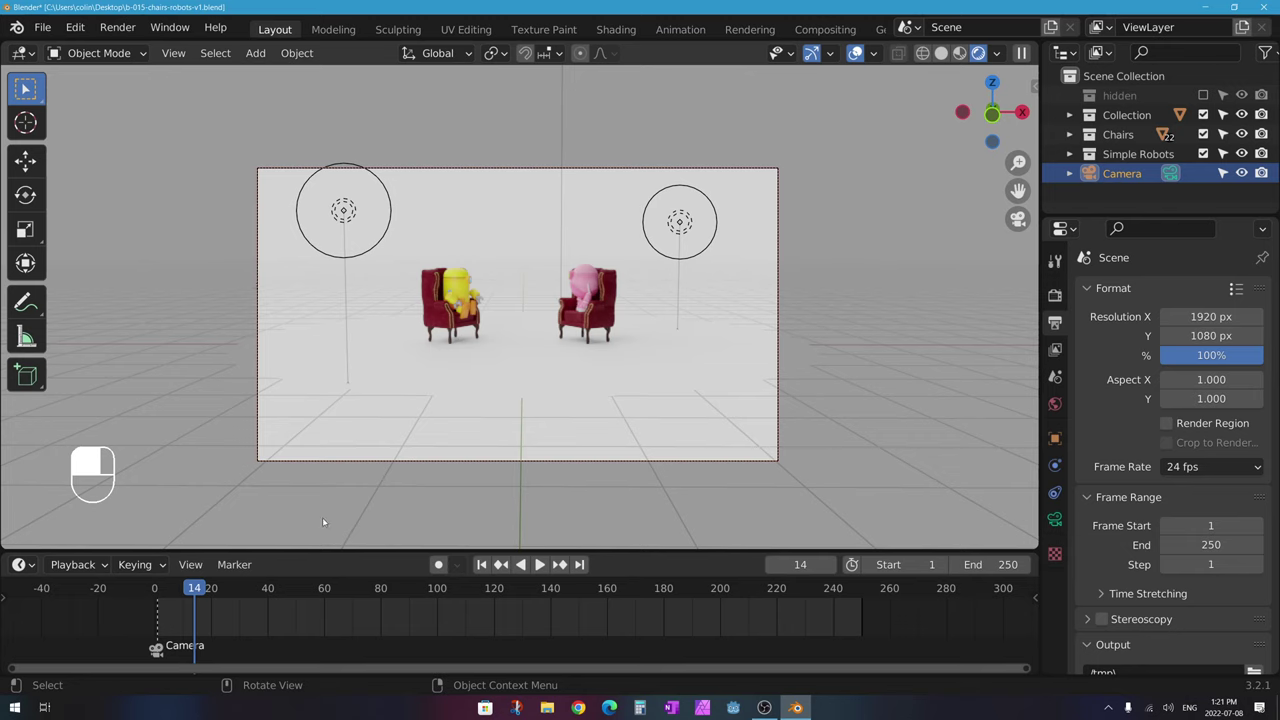
drag(178, 600, 59, 588)
key(space)
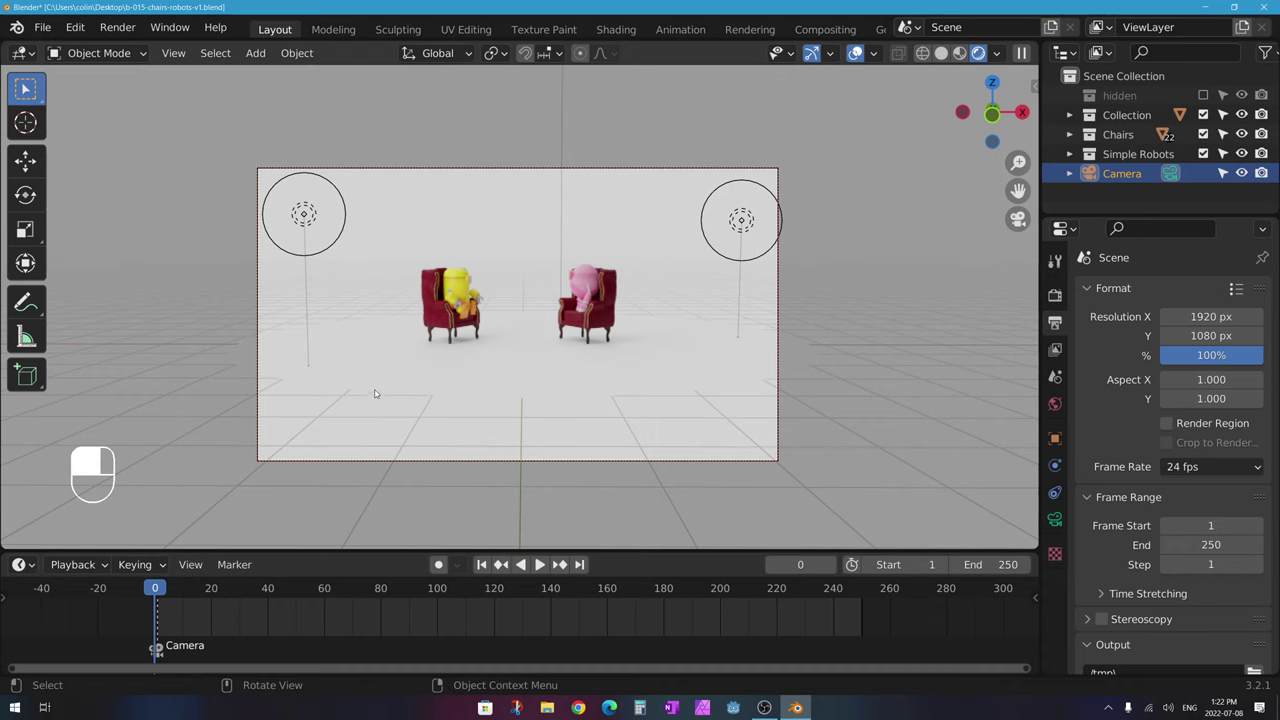
Step: Leave the camera view and add a second camera to the scene
key(KP_0)
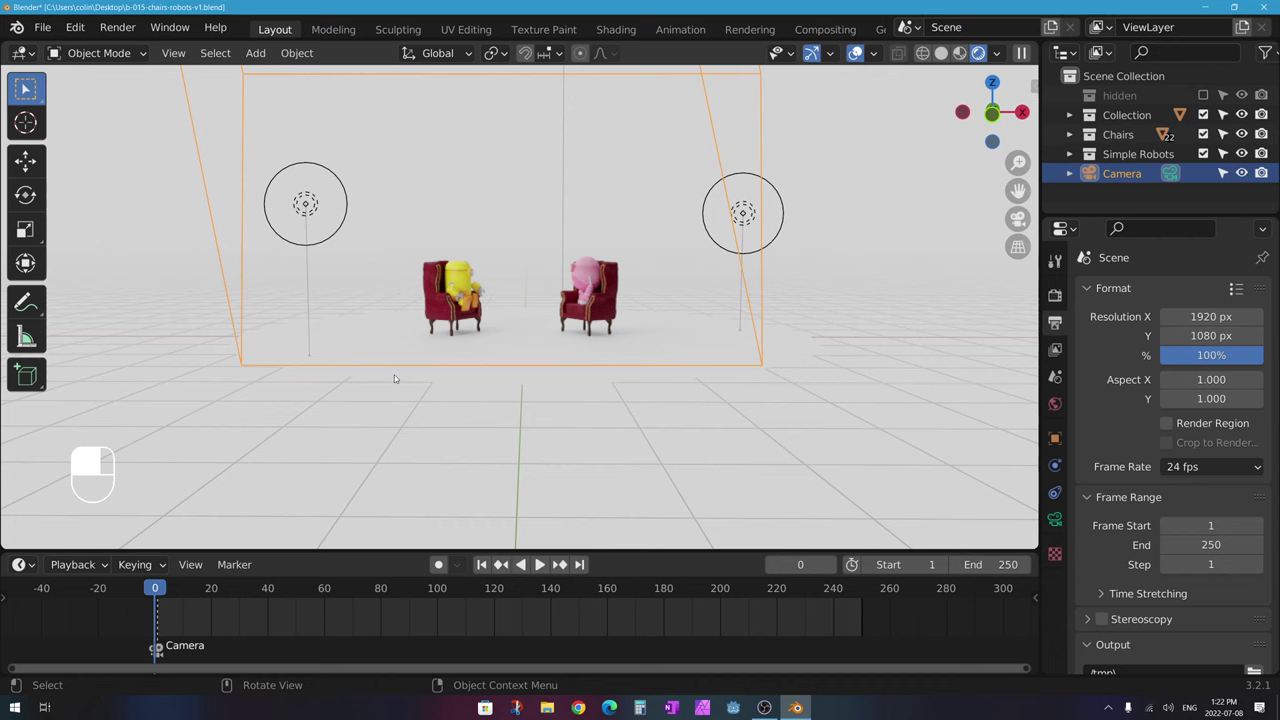
middle_drag(470, 244, 441, 258)
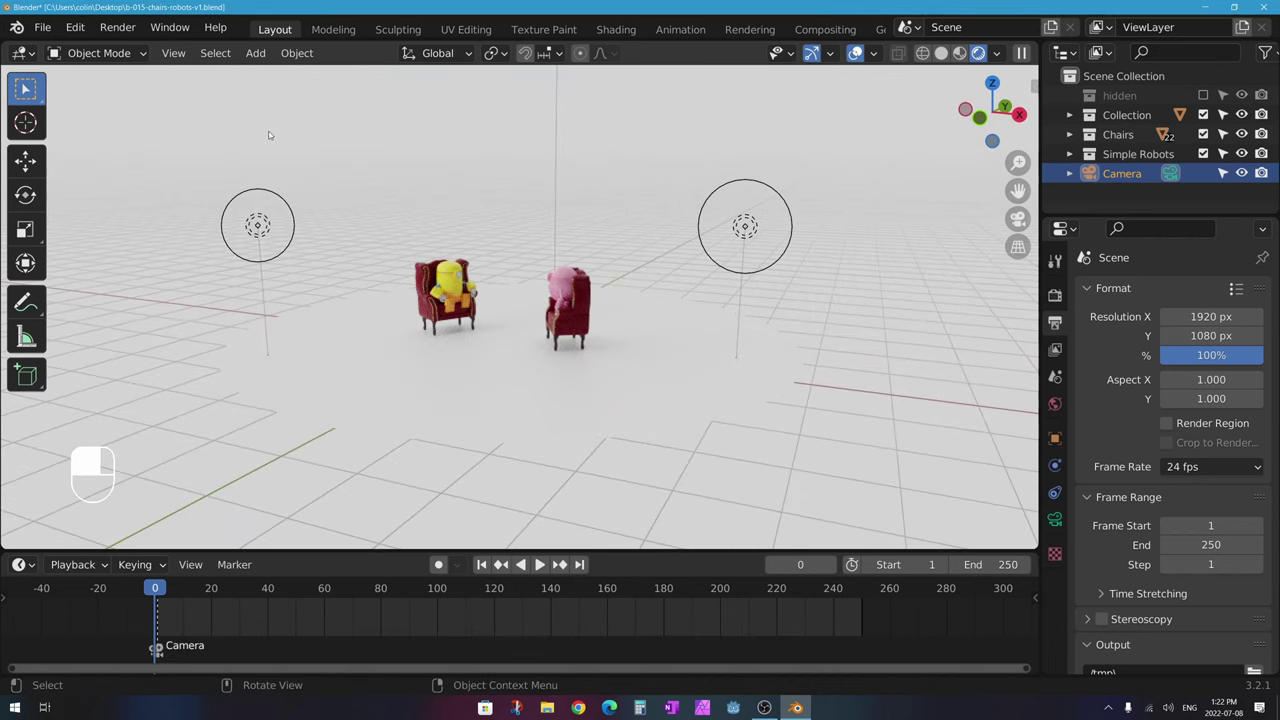
click(256, 53)
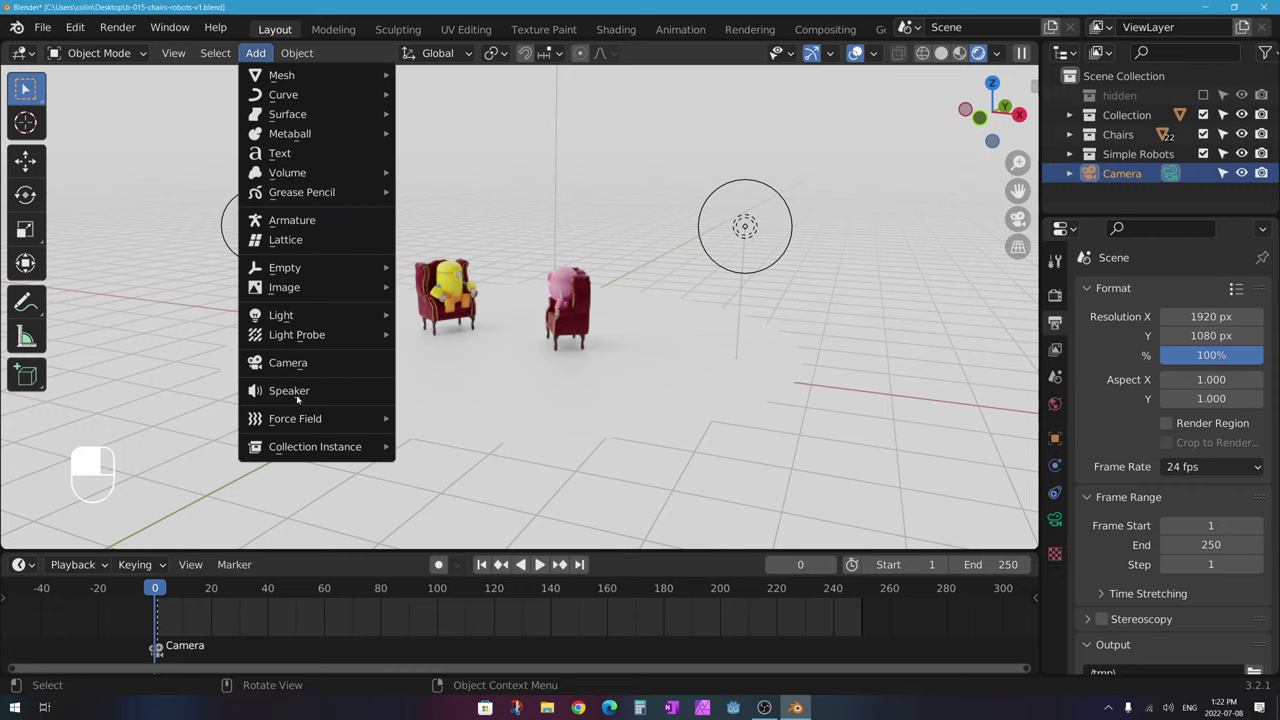
click(288, 363)
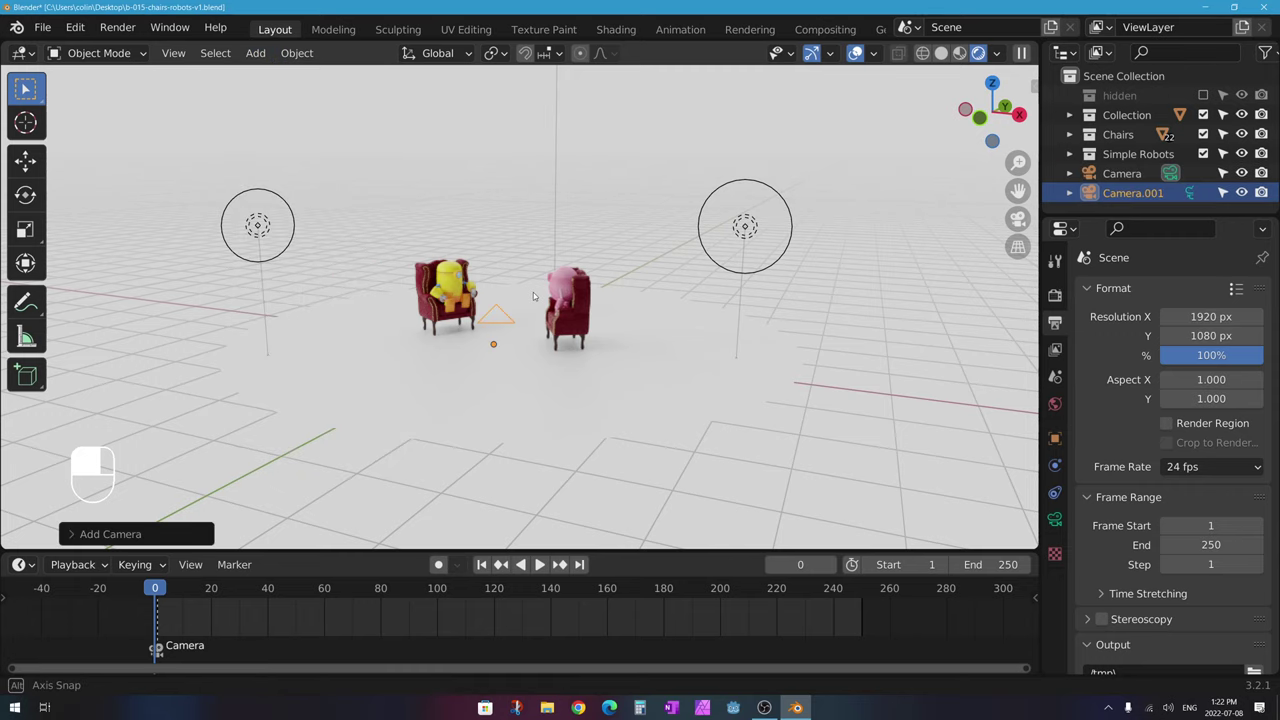
mouse_move(533, 296)
middle_down()
mouse_move(500, 300)
mouse_move(540, 295)
middle_up()
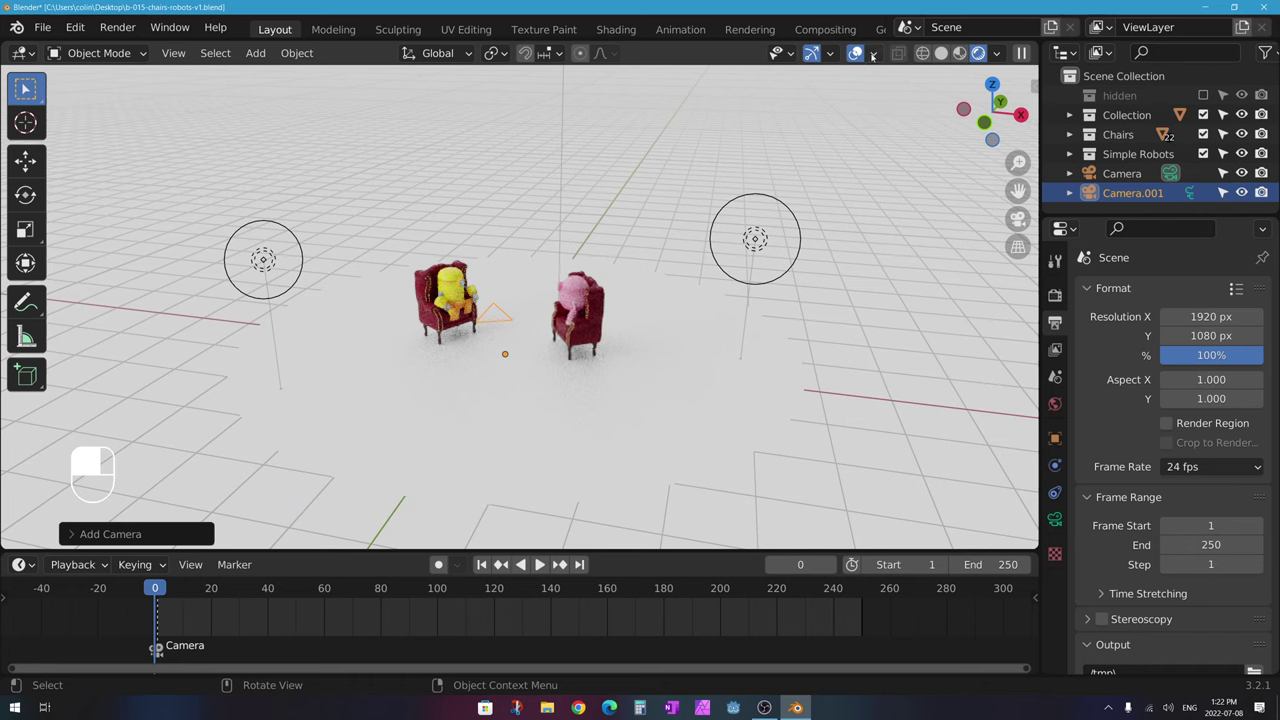
Step: Turn on the 3D cursor overlay and inspect the new camera's placement from outside and through the original camera
click(873, 54)
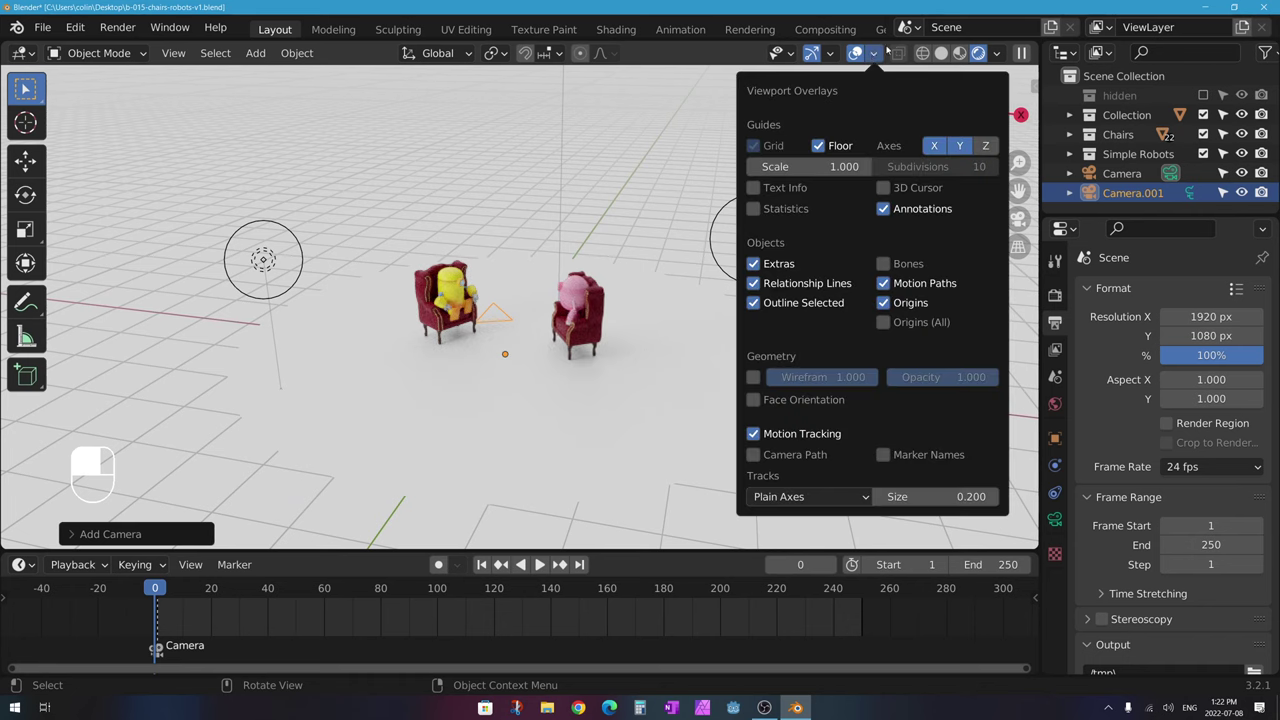
click(886, 188)
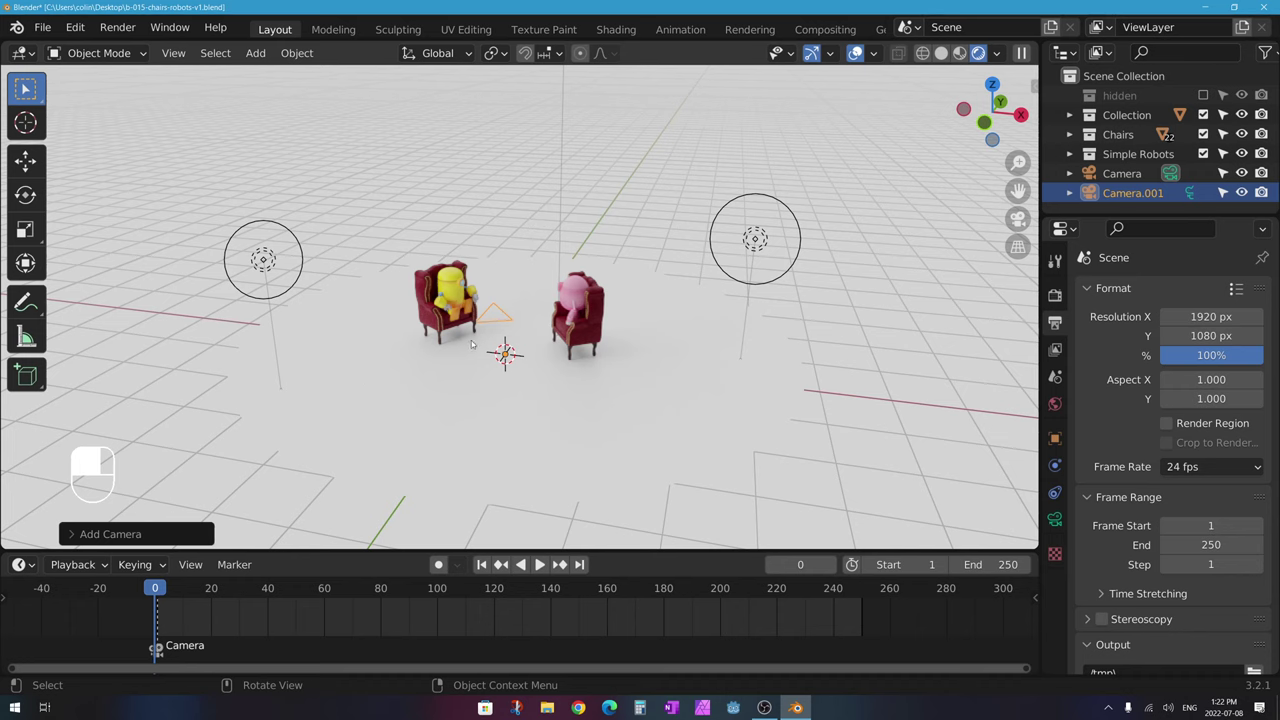
middle_drag(472, 344, 541, 318)
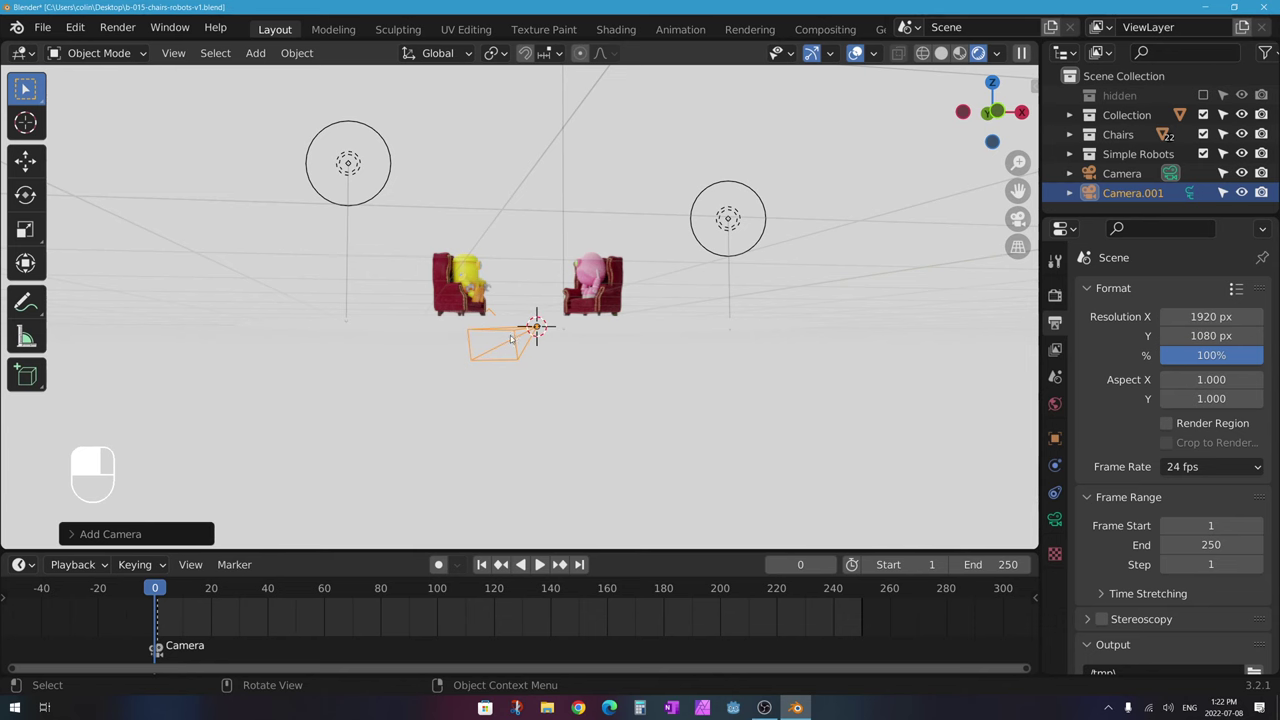
middle_drag(511, 338, 400, 344)
scroll(400, 344, down, 3)
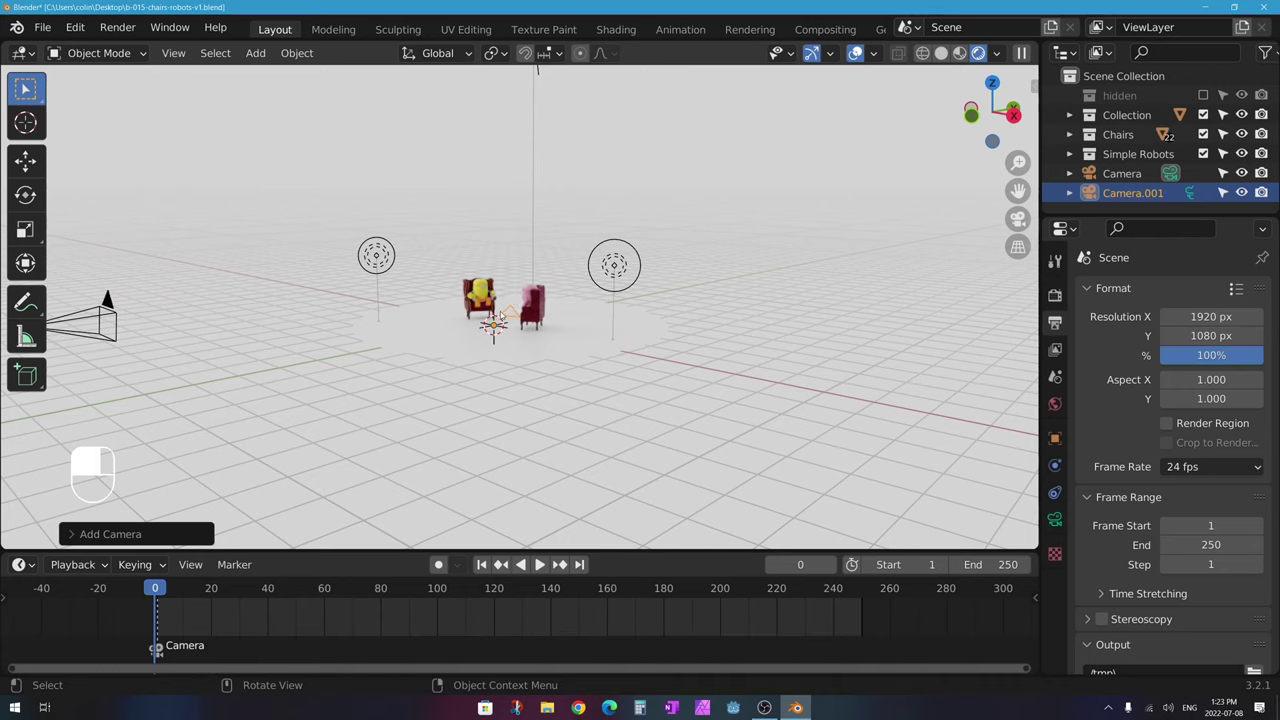
click(1018, 219)
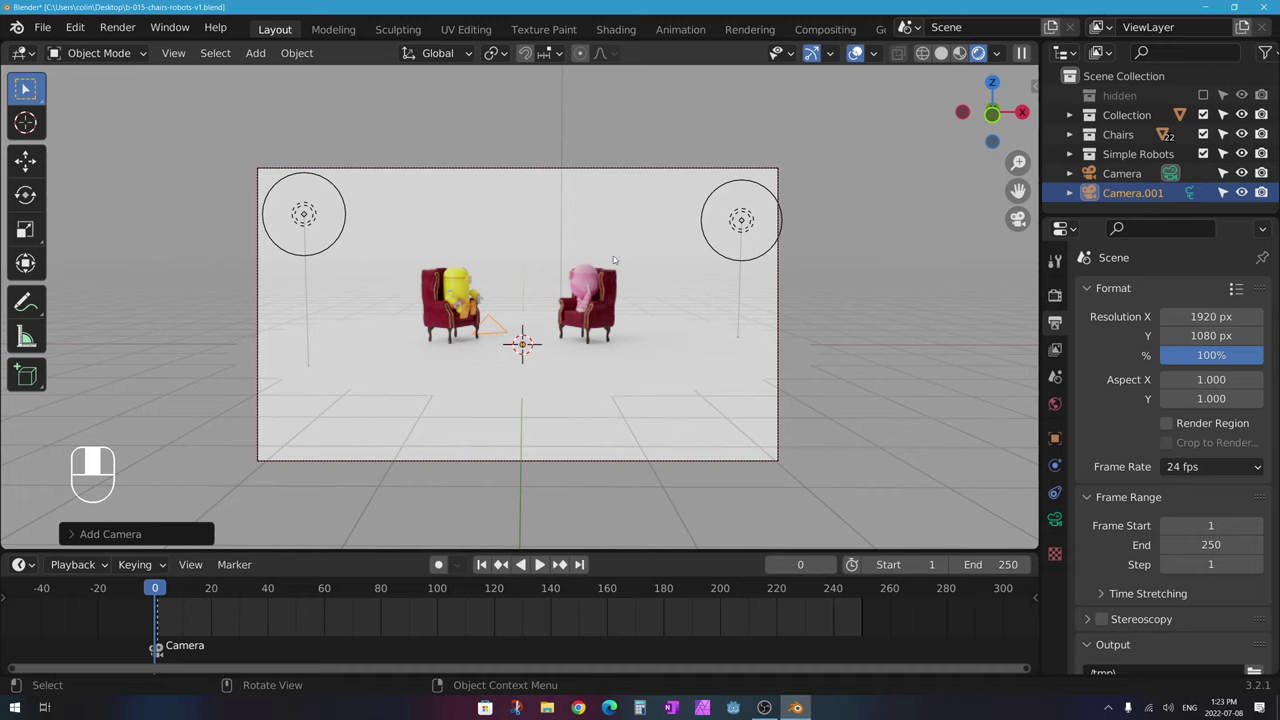
click(1018, 218)
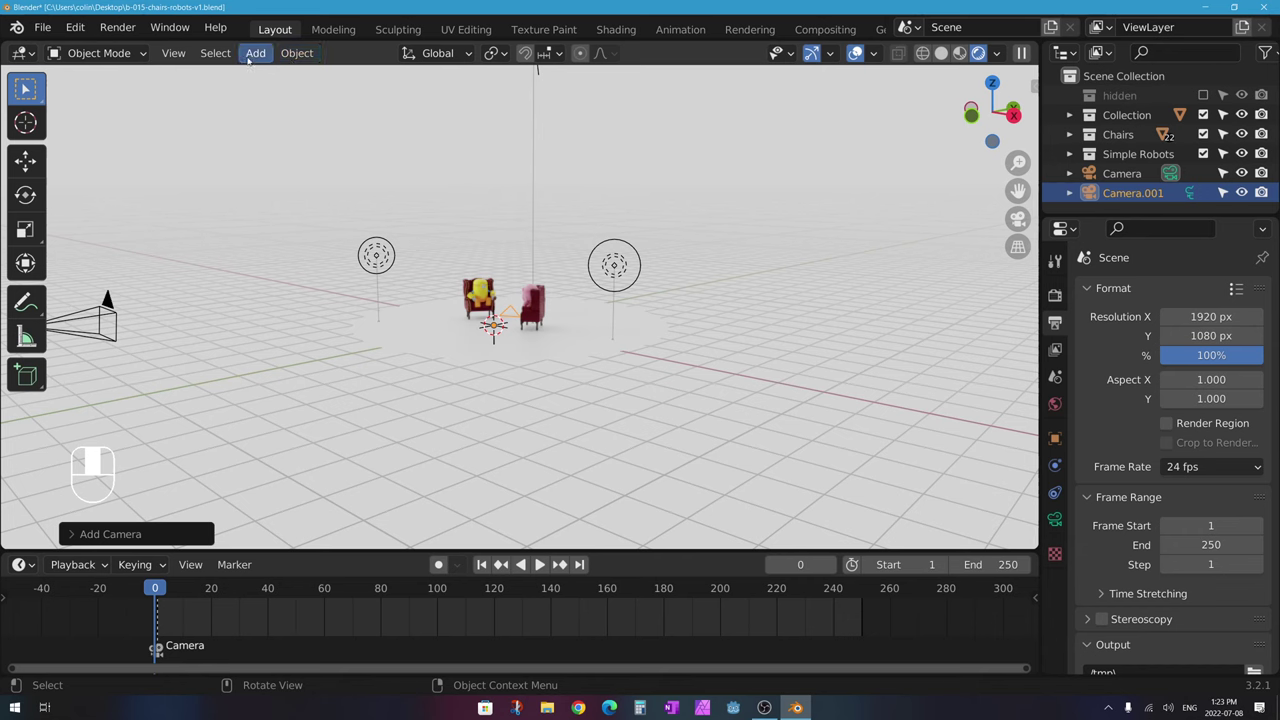
Step: Make the newly added camera the scene's active camera
click(172, 54)
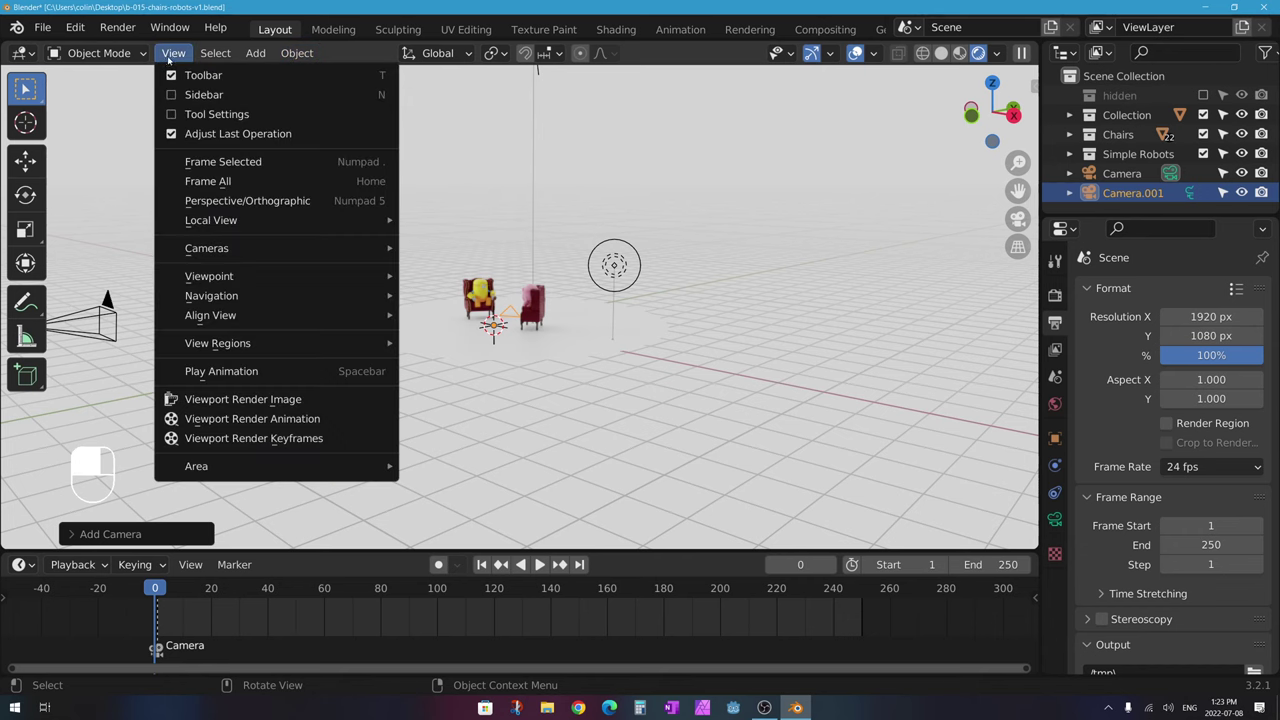
mouse_move(294, 245)
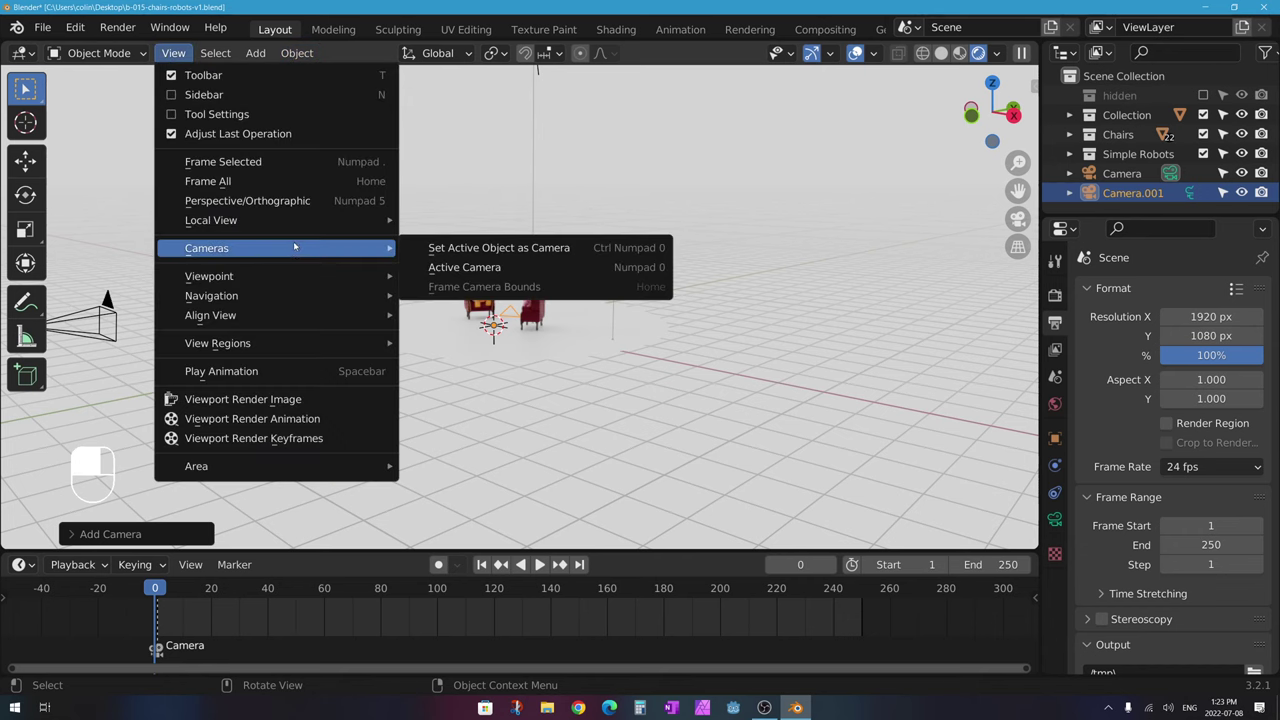
click(494, 250)
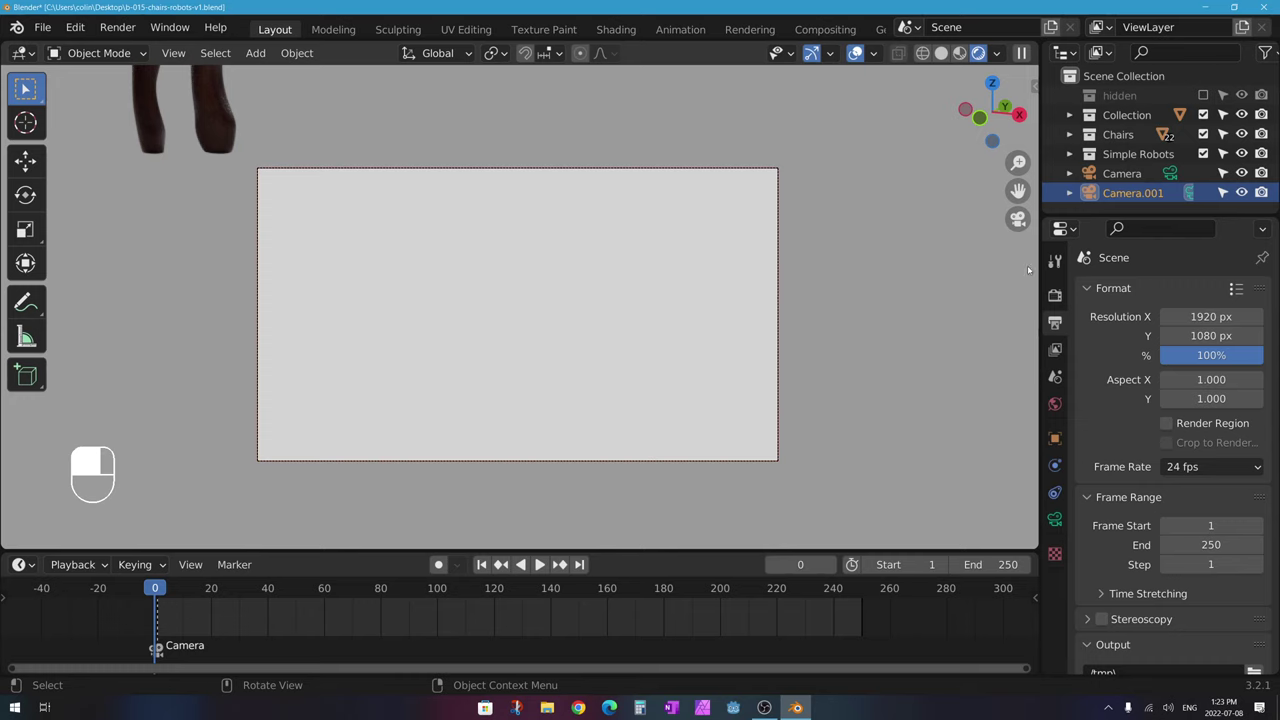
Step: Check the camera-to-view lock and pull the new camera back until both armchairs fit inside its frame
key(n)
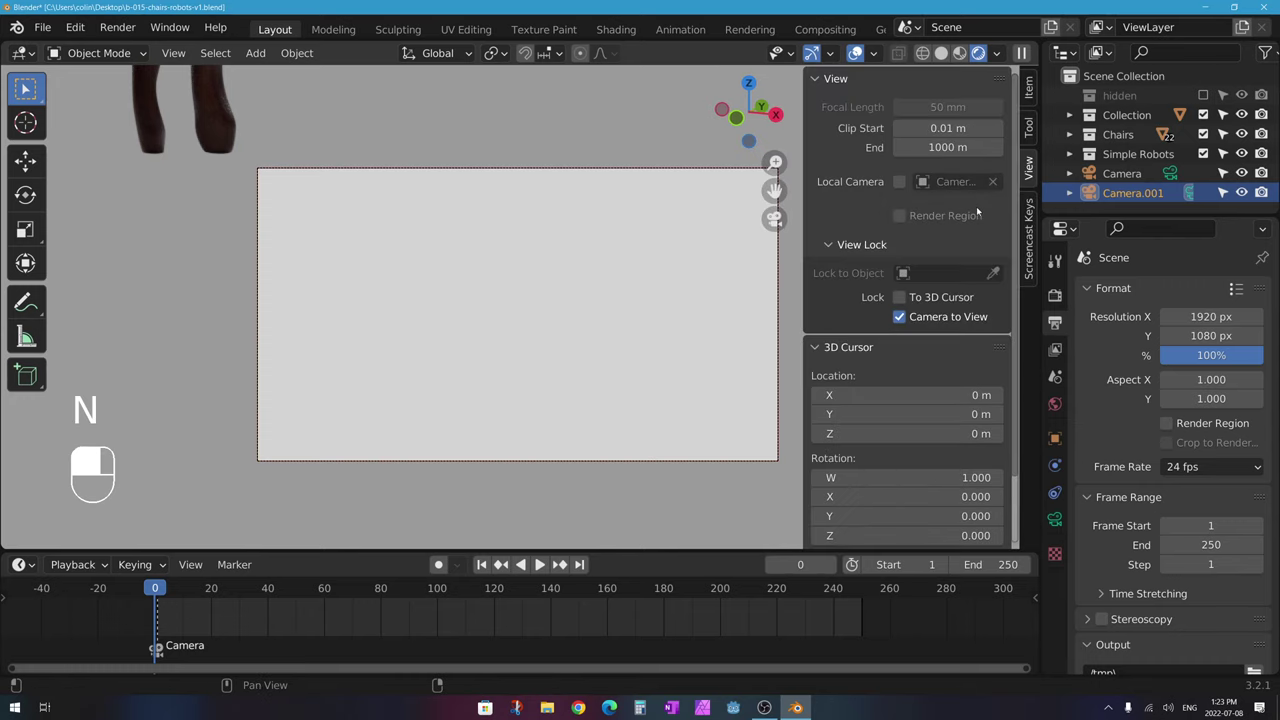
key(n)
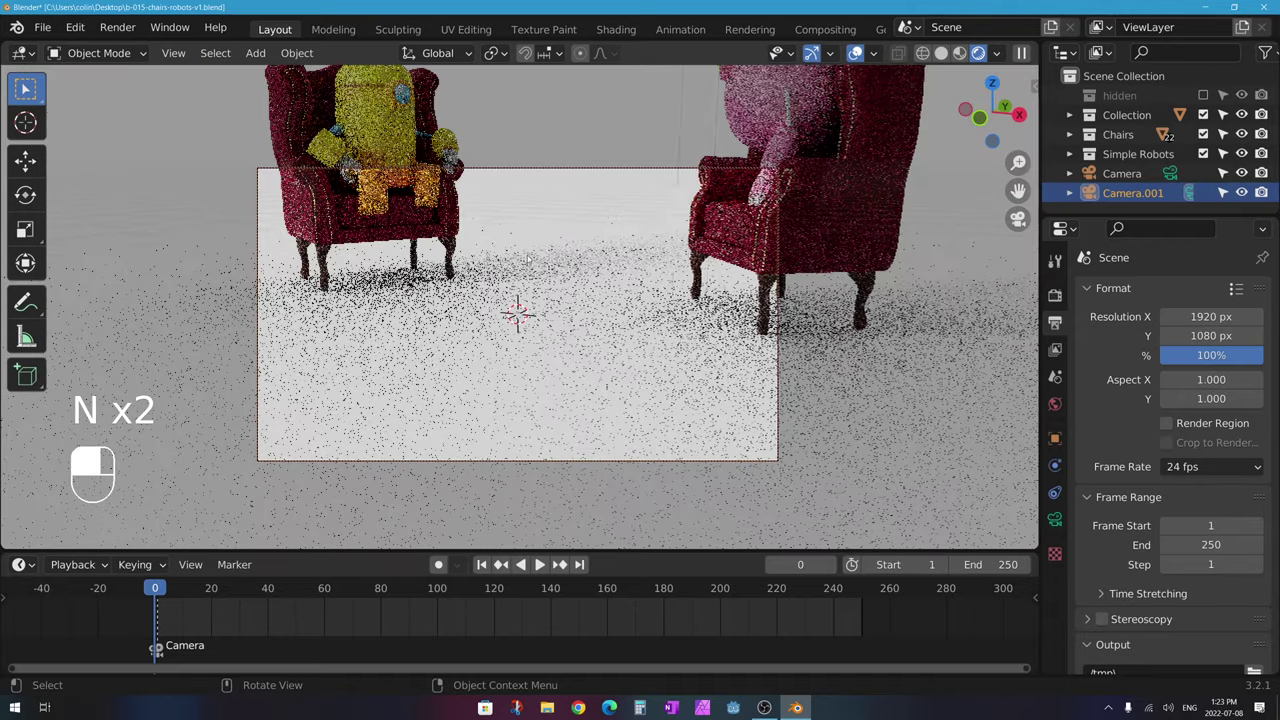
scroll(531, 256, down, 5)
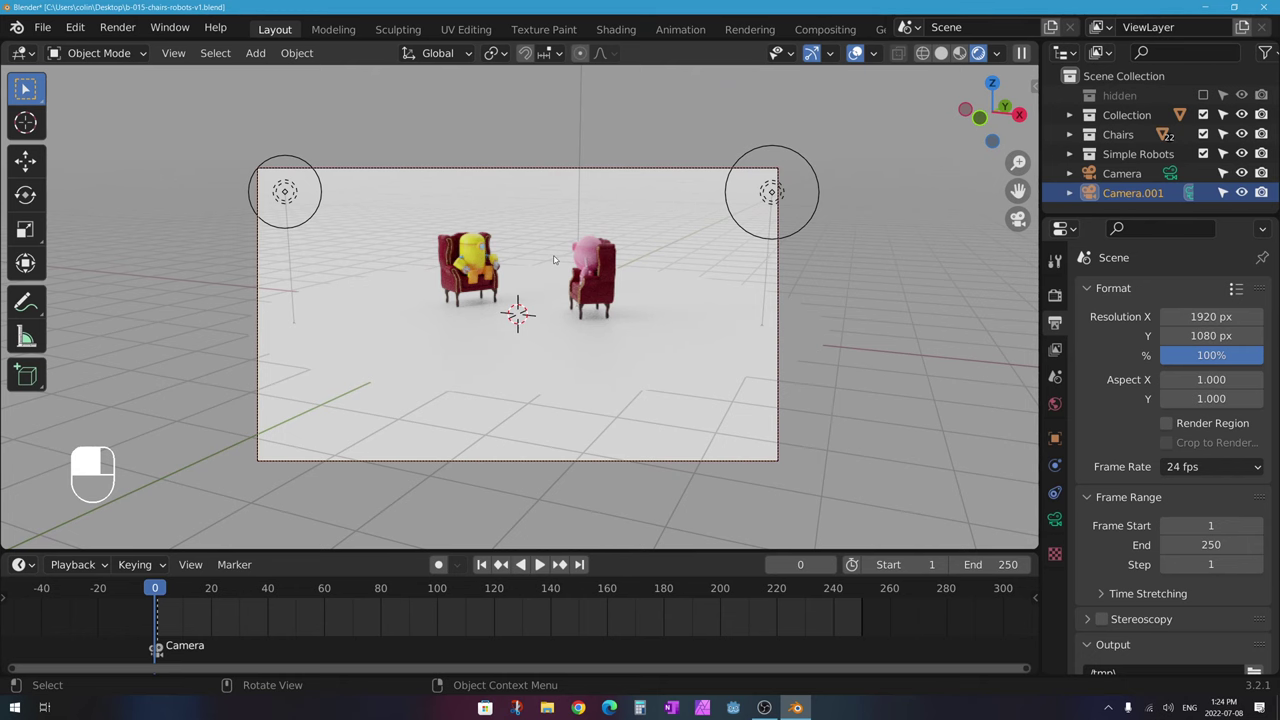
key(KP_0)
scroll(397, 264, down, 3)
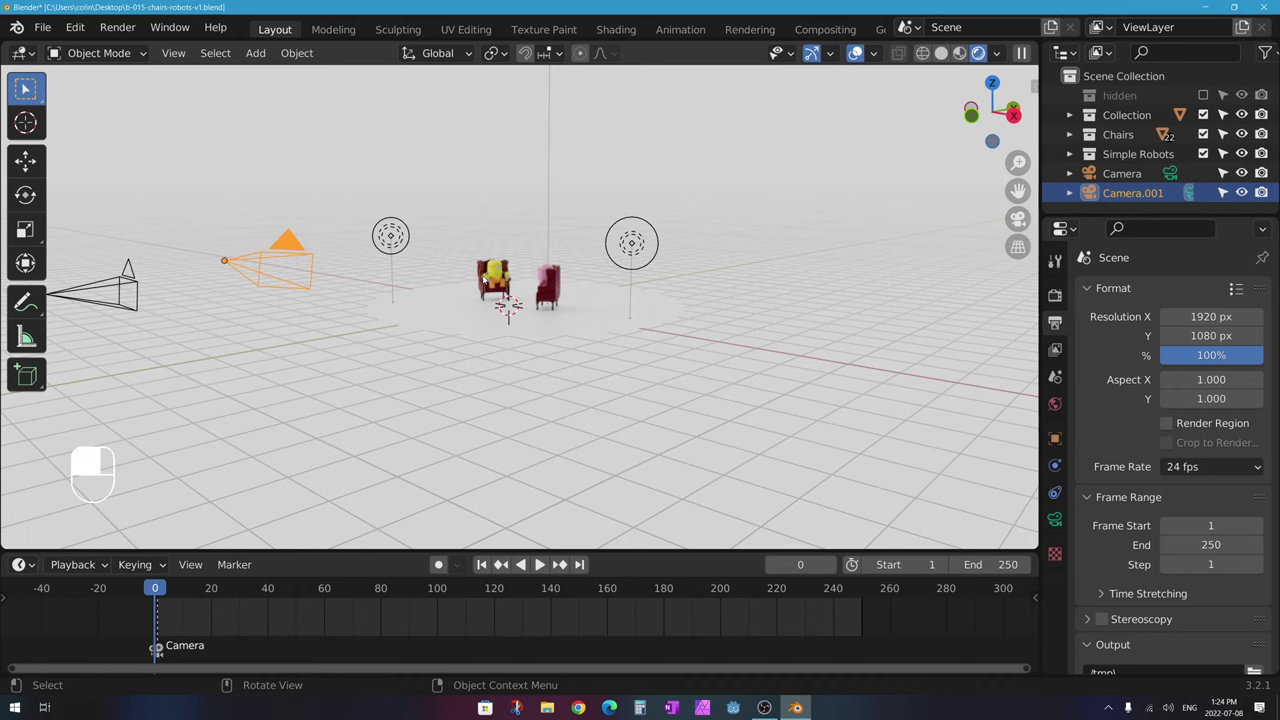
key(KP_0)
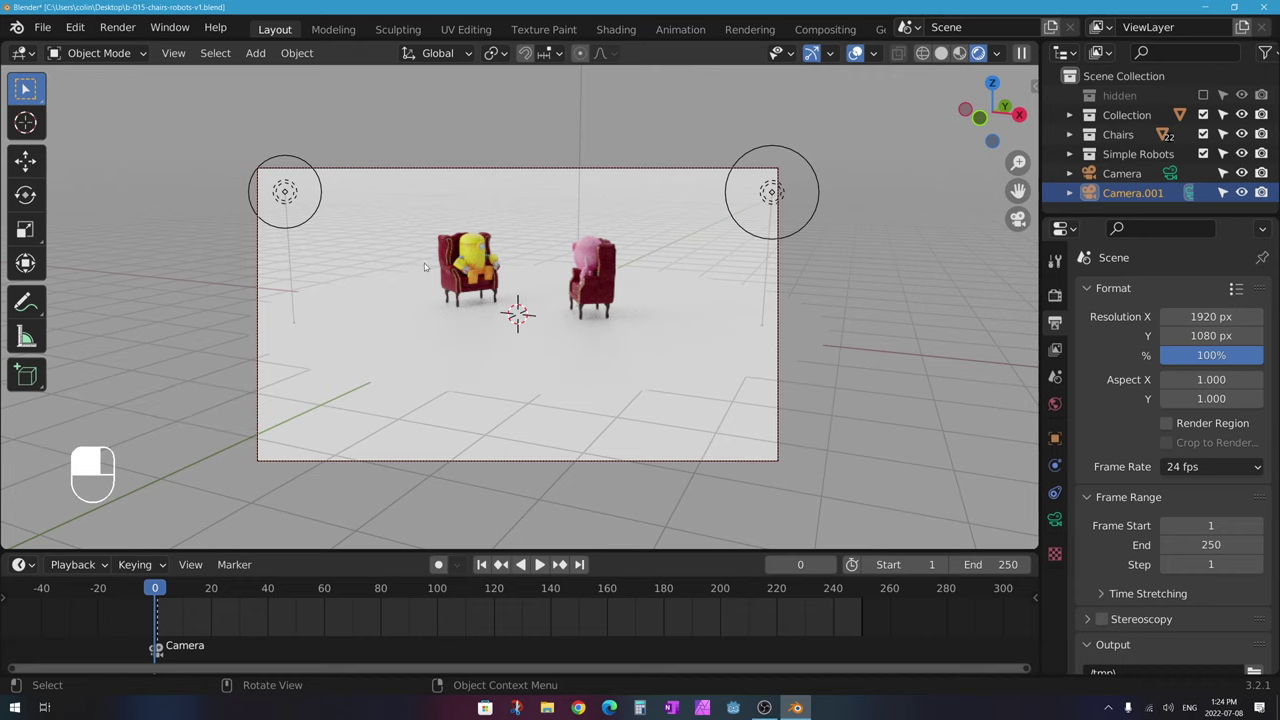
Step: Reposition the new camera behind the yellow robot's chair for an over-the-shoulder shot of the pink robot
middle_drag(388, 295, 570, 385)
scroll(600, 293, up, 3)
middle_drag(528, 320, 555, 288)
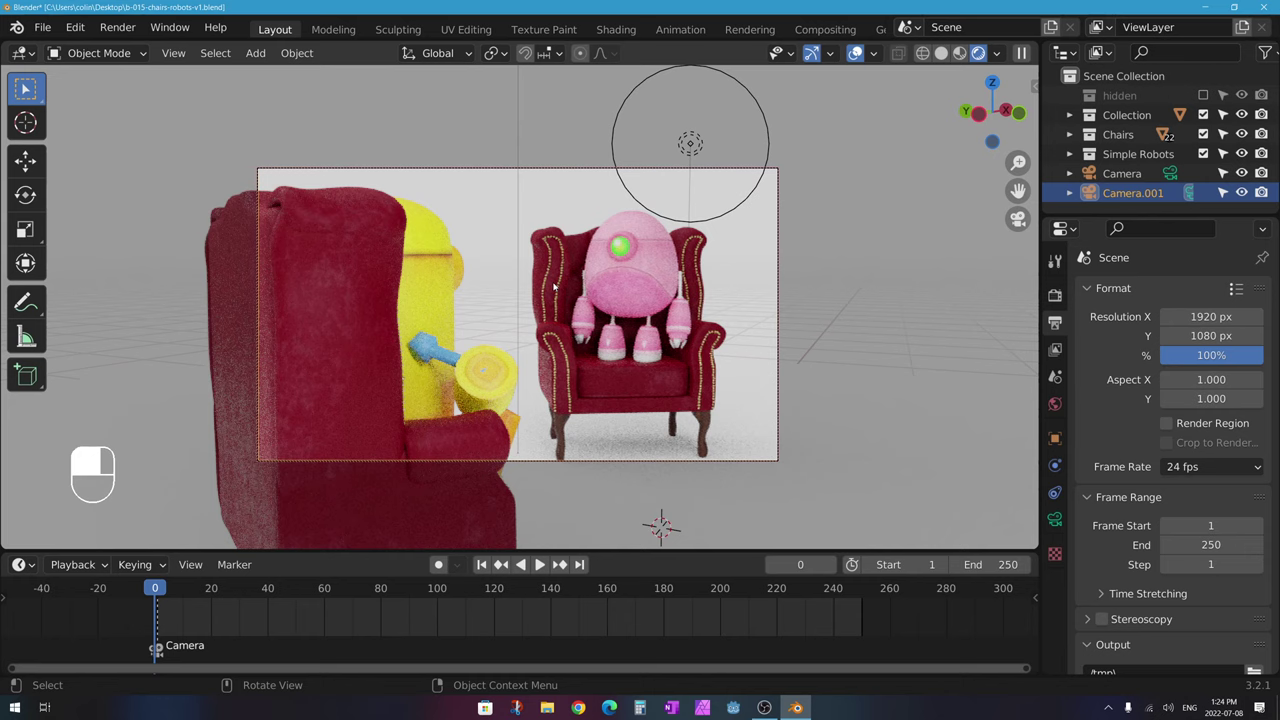
middle_click(540, 168)
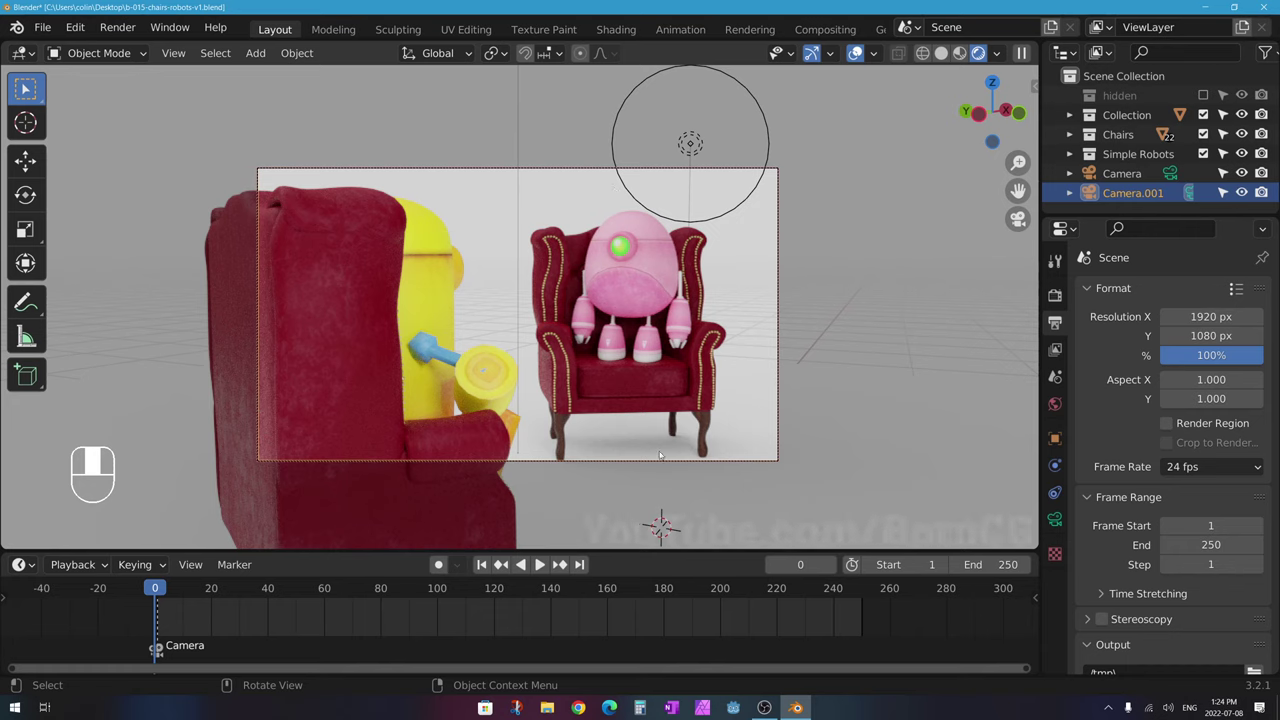
Step: Set the new camera's focal length to 120 mm and reframe its shot on the pink robot
click(1055, 519)
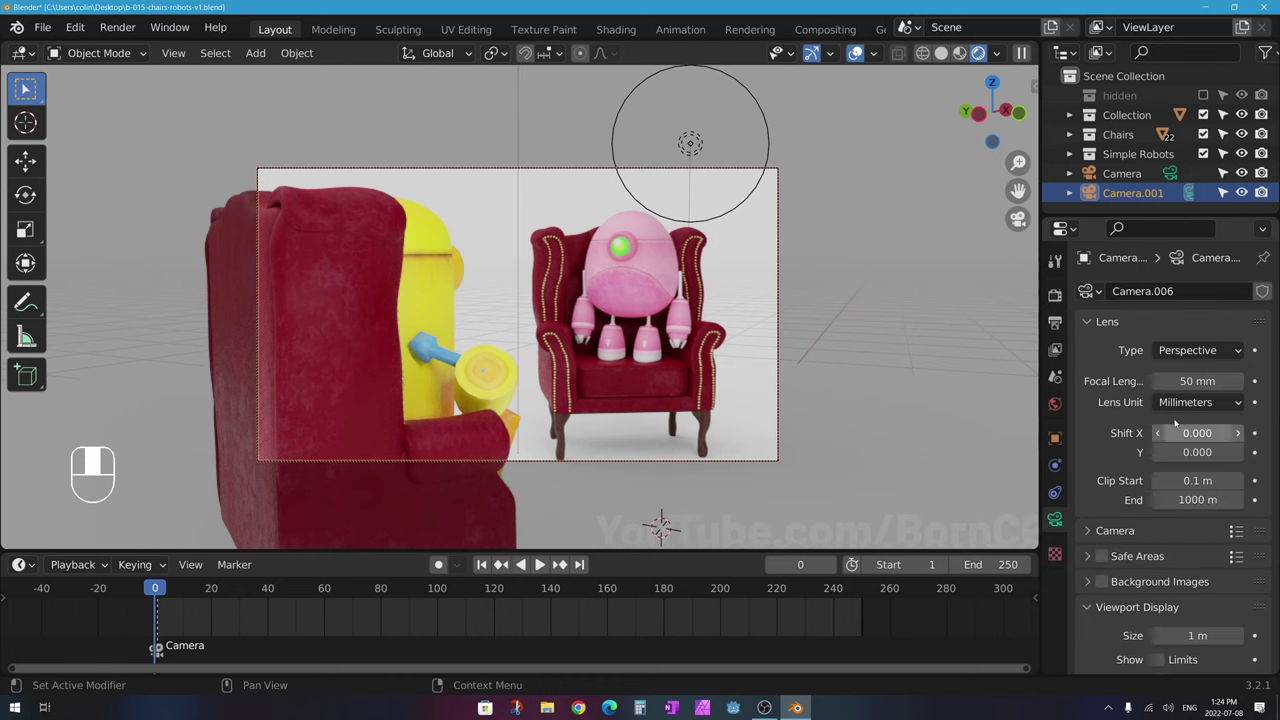
drag(1040, 350, 996, 350)
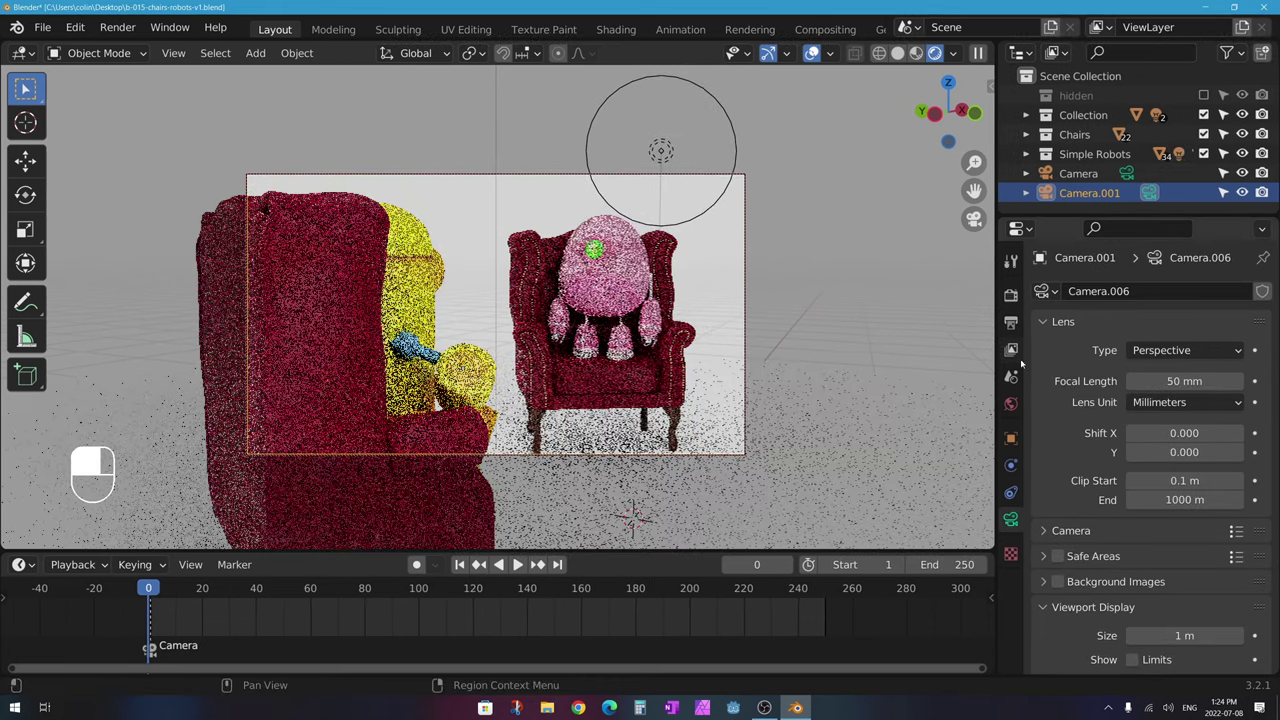
click(1172, 381)
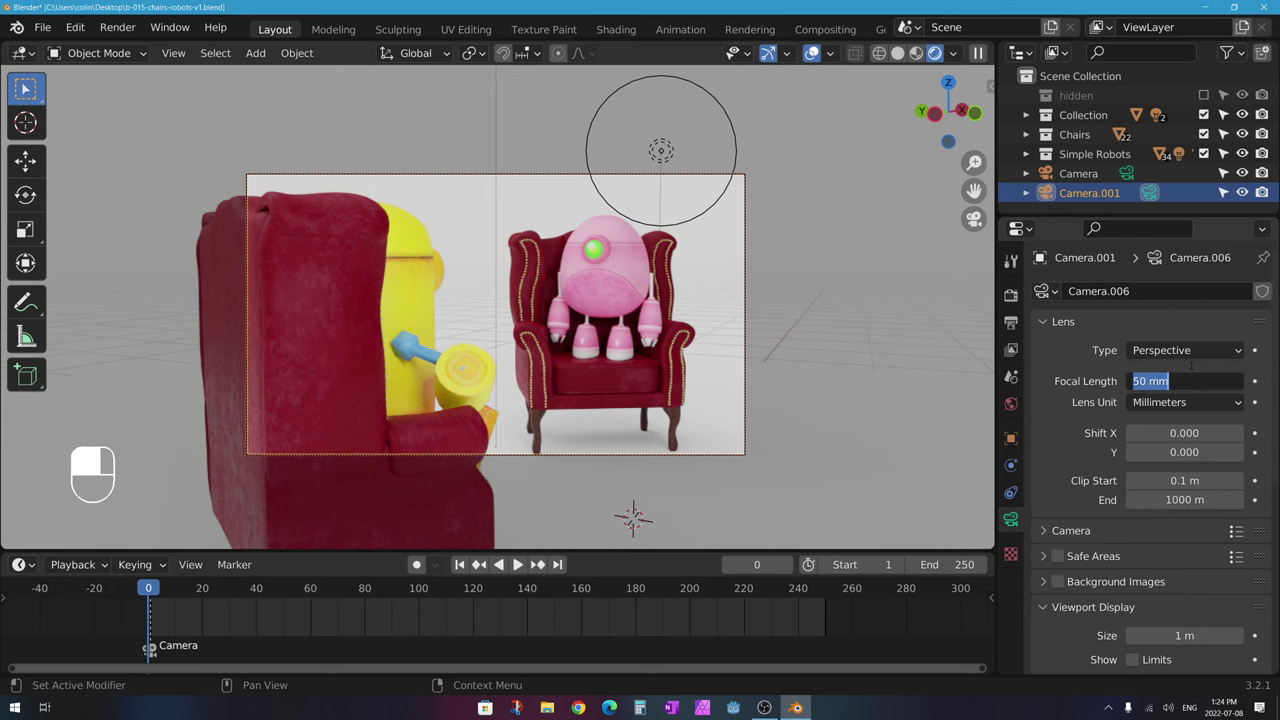
text(120)
key(Return)
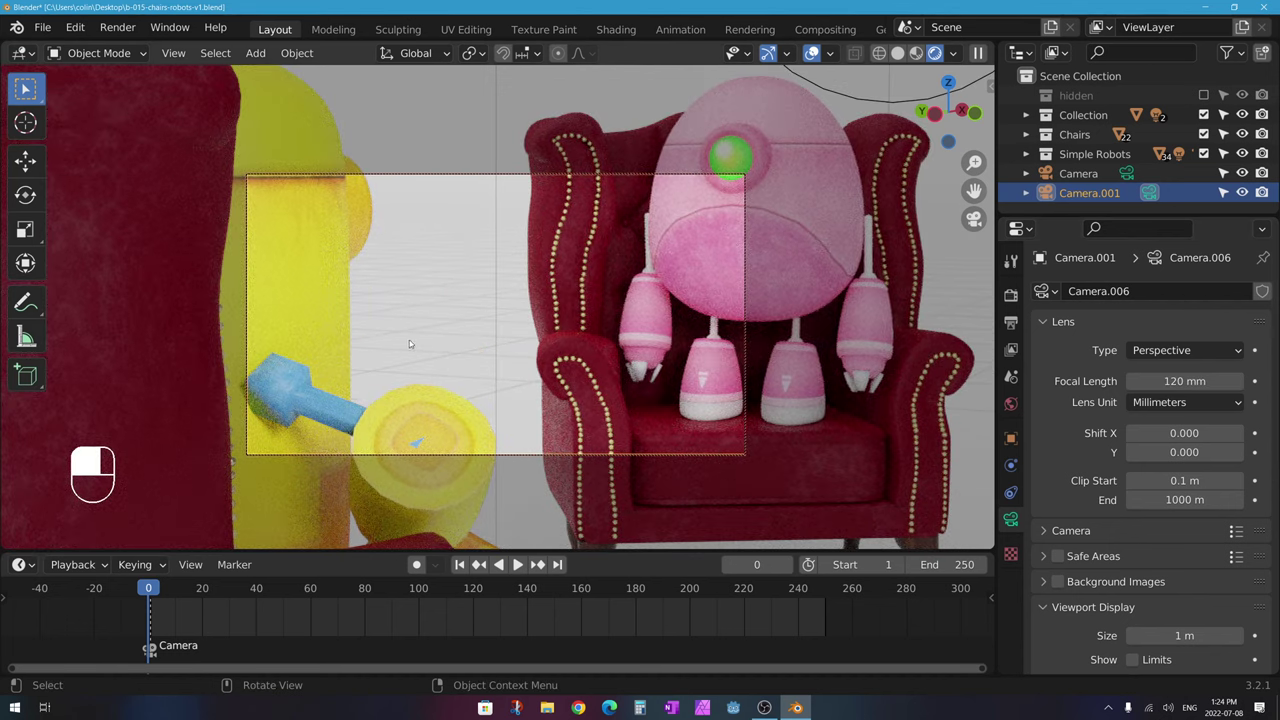
scroll(522, 268, down, 6)
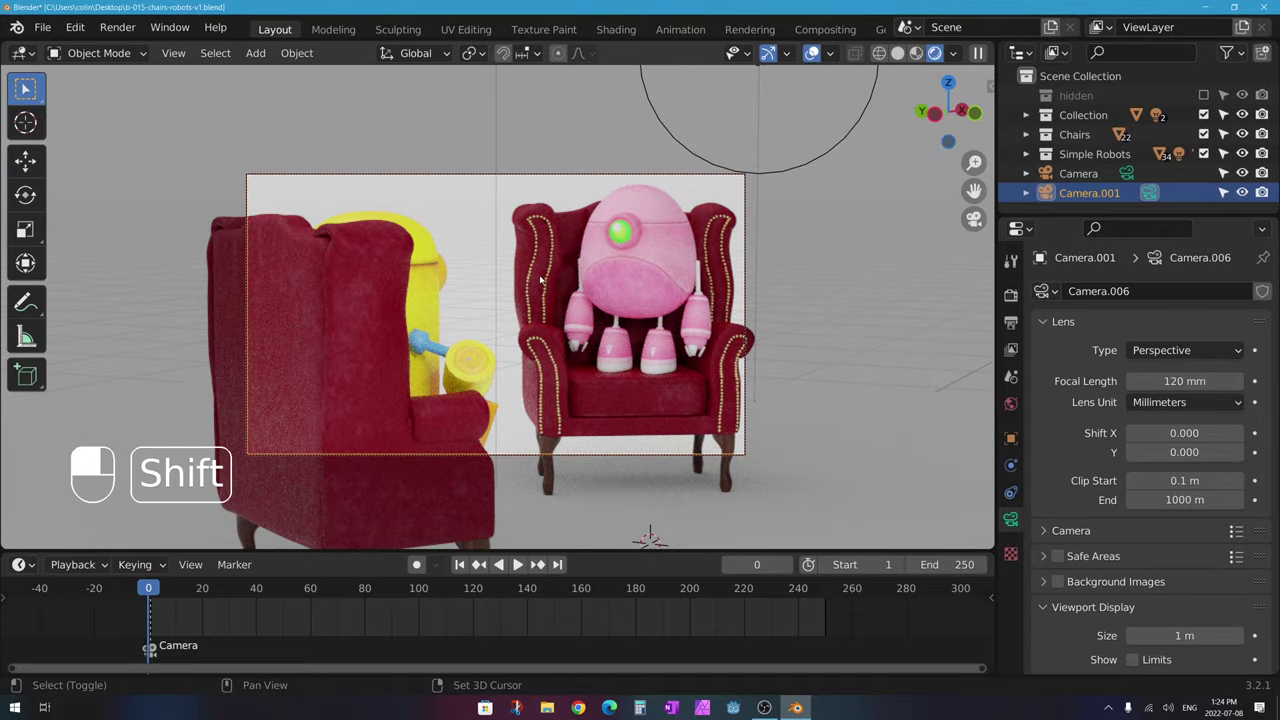
shift+middle_drag(530, 280, 495, 316)
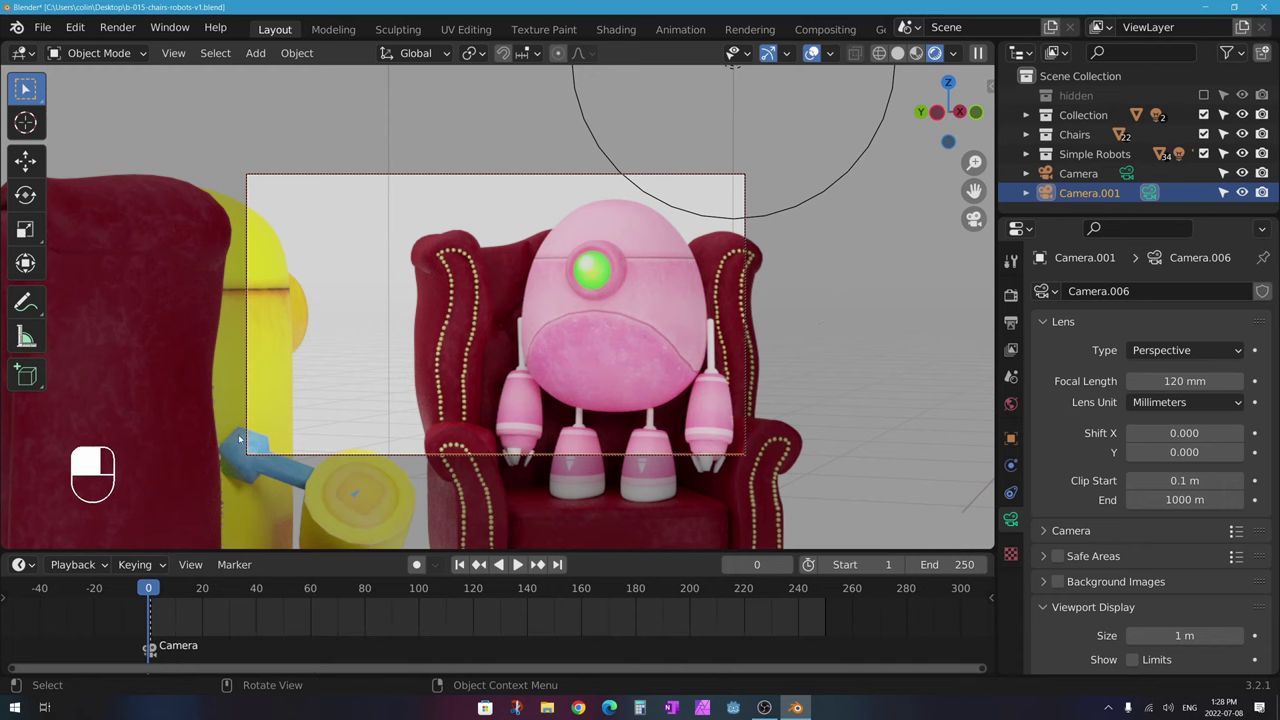
Step: Bind the second camera to a marker at frame 50 of the timeline
drag(243, 597, 283, 592)
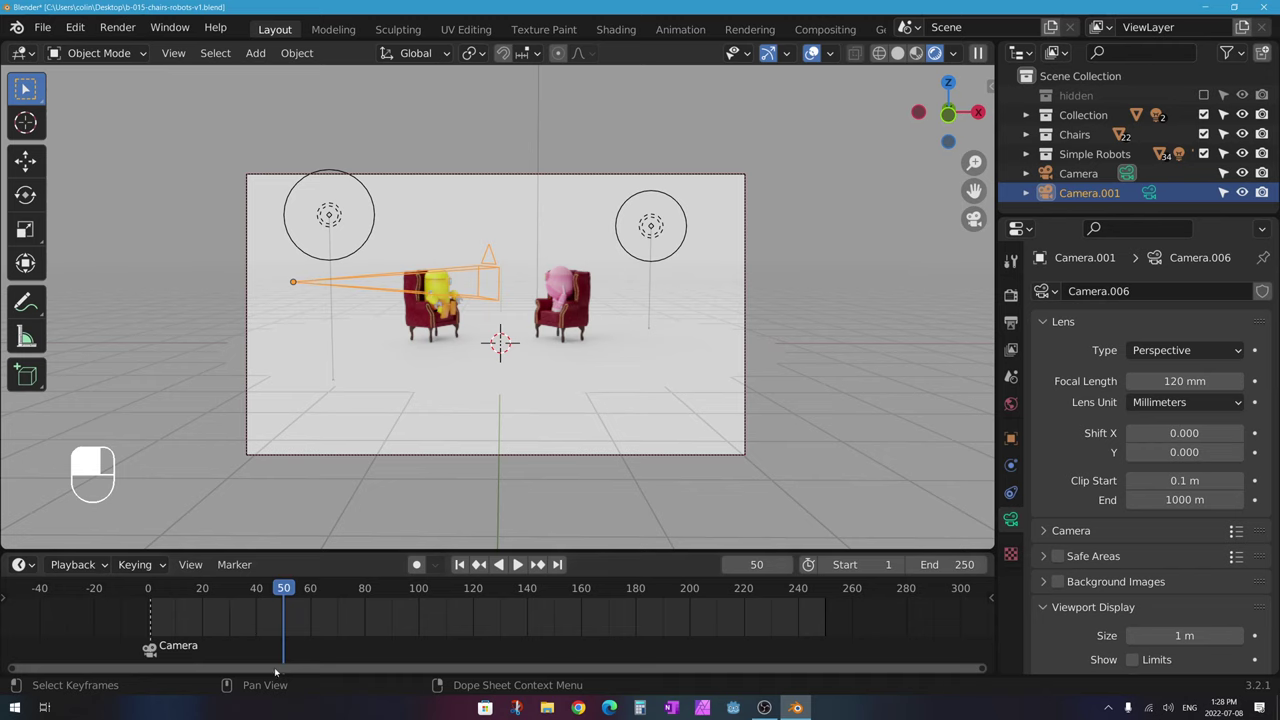
click(233, 566)
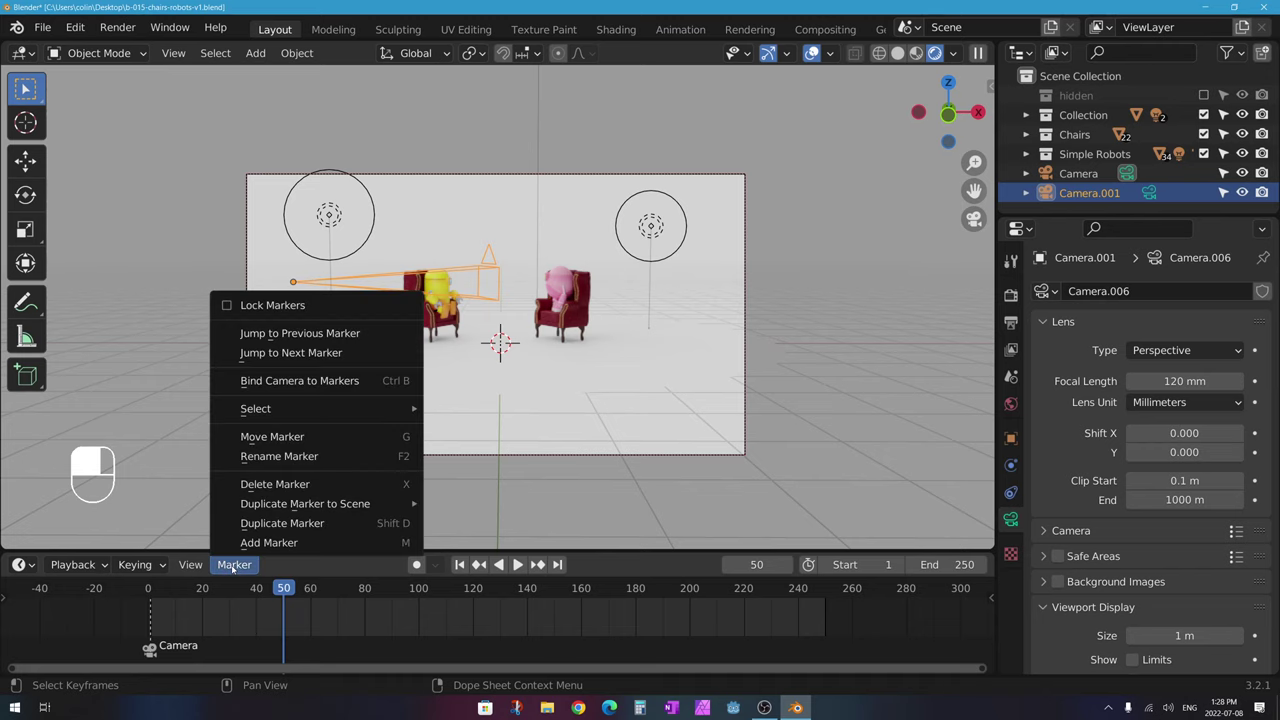
click(250, 572)
click(234, 567)
click(370, 385)
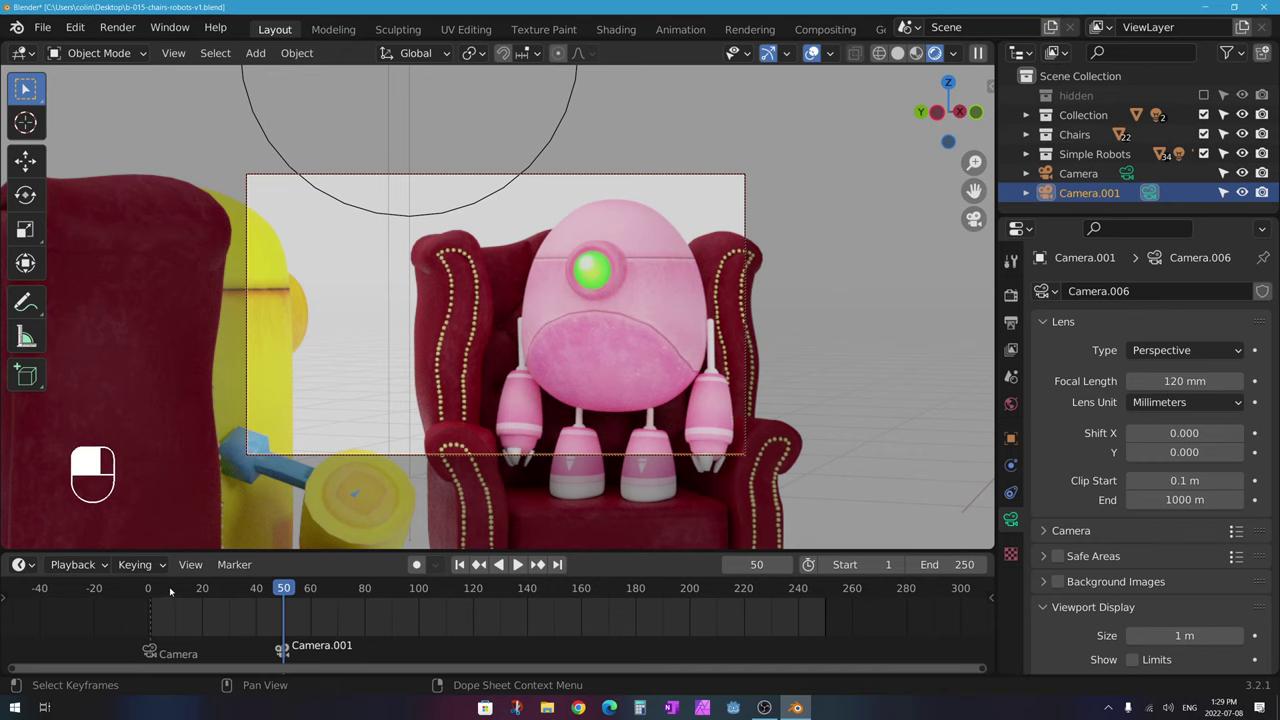
Step: Play the animation from frame 1 to check the switch between the two cameras
key(shift+Left)
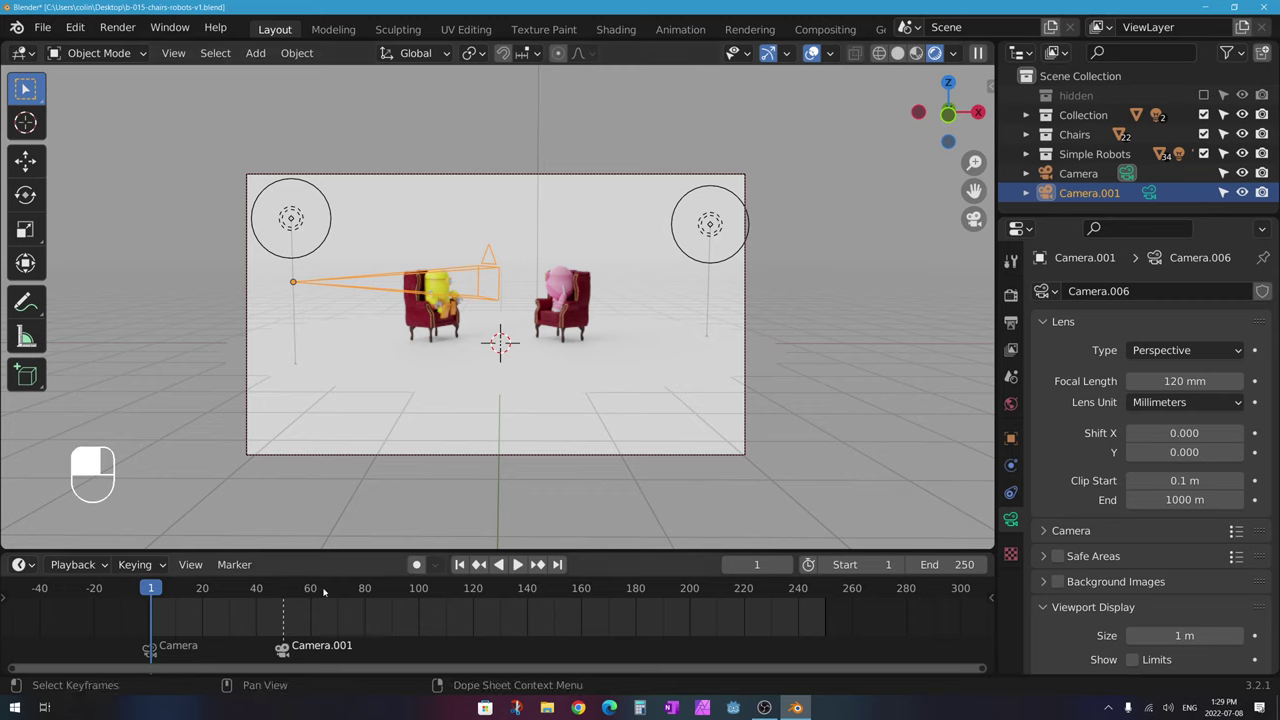
click(518, 565)
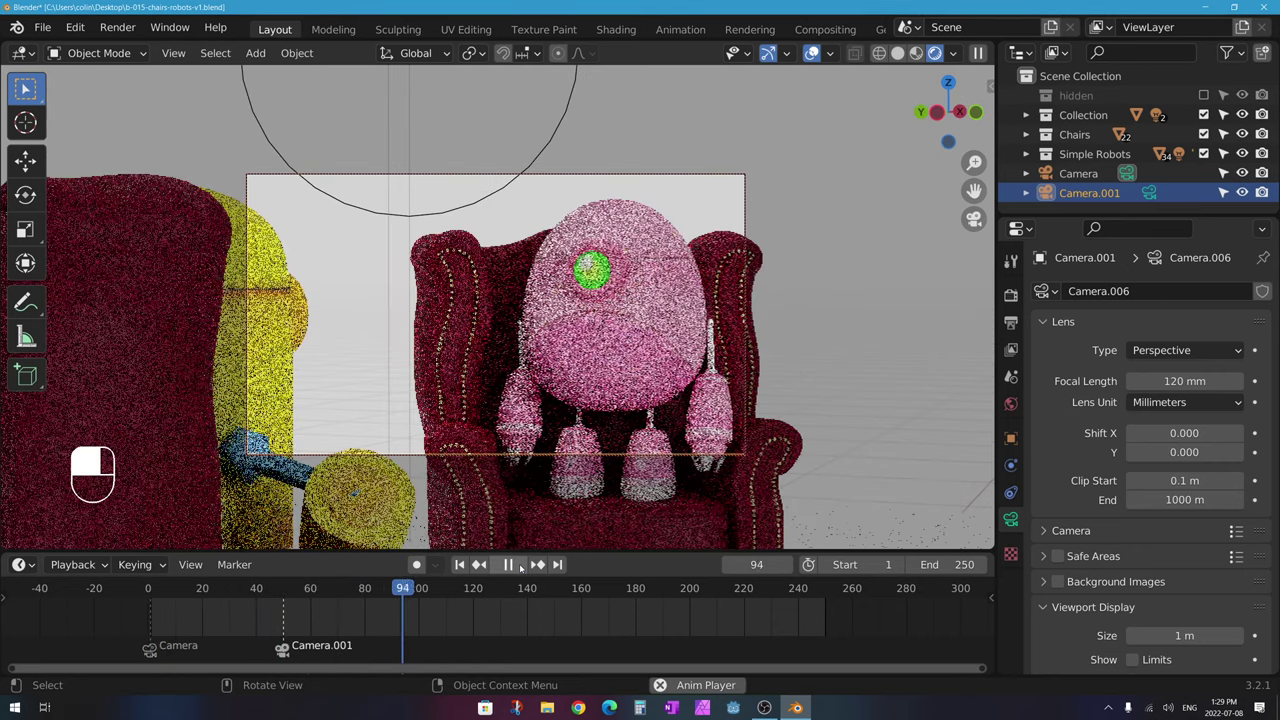
click(518, 565)
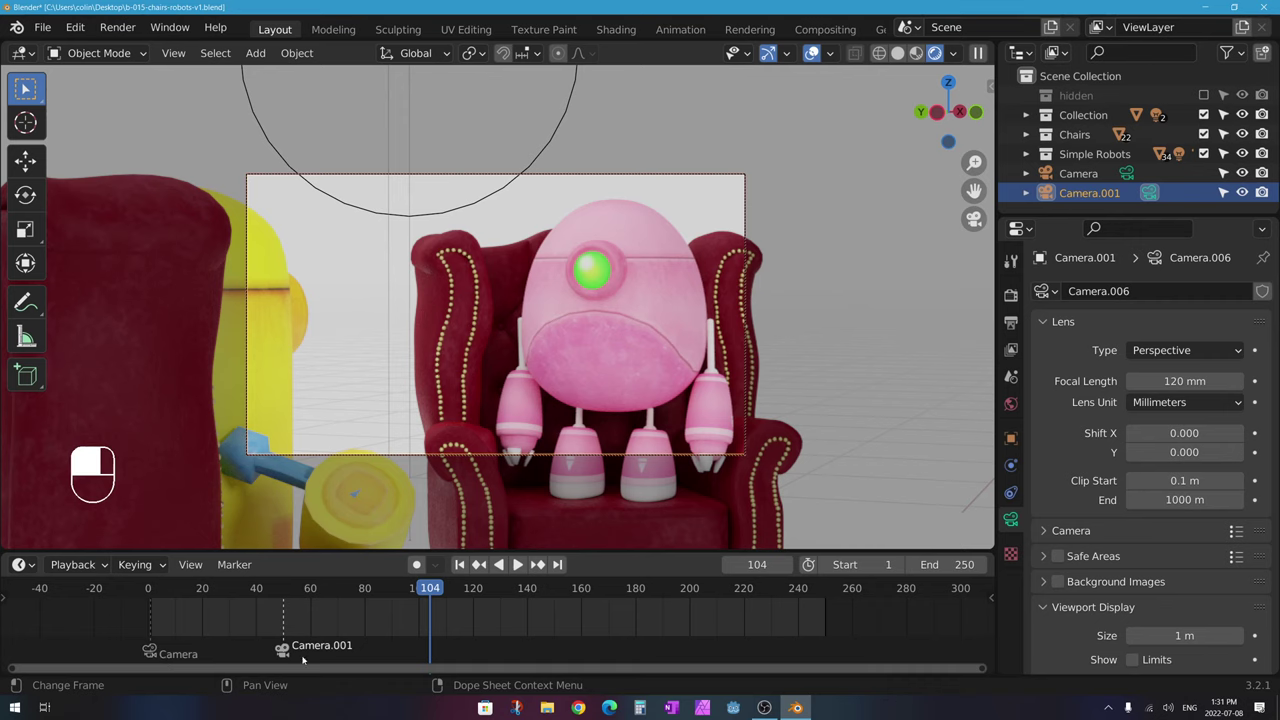
Step: Leave the camera view and rename the first camera object, the distant one facing both chairs, as Camera 1 WIDE
key(KP_0)
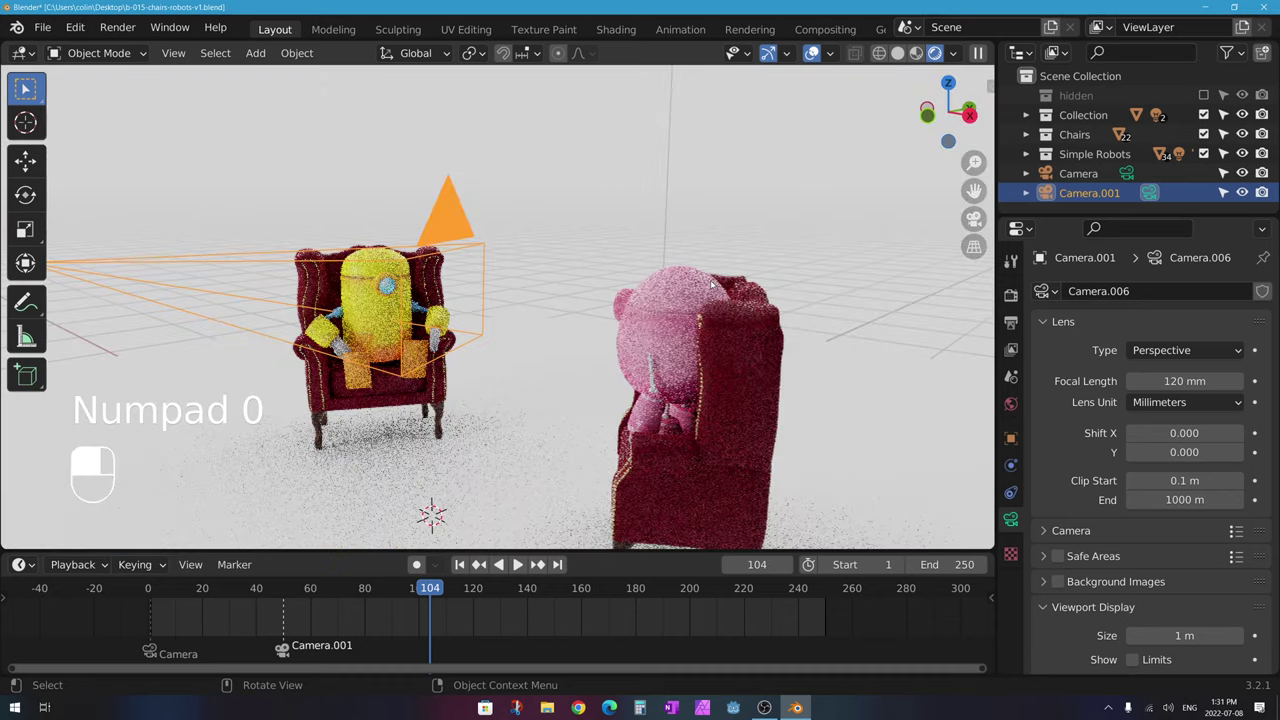
scroll(570, 246, down, 6)
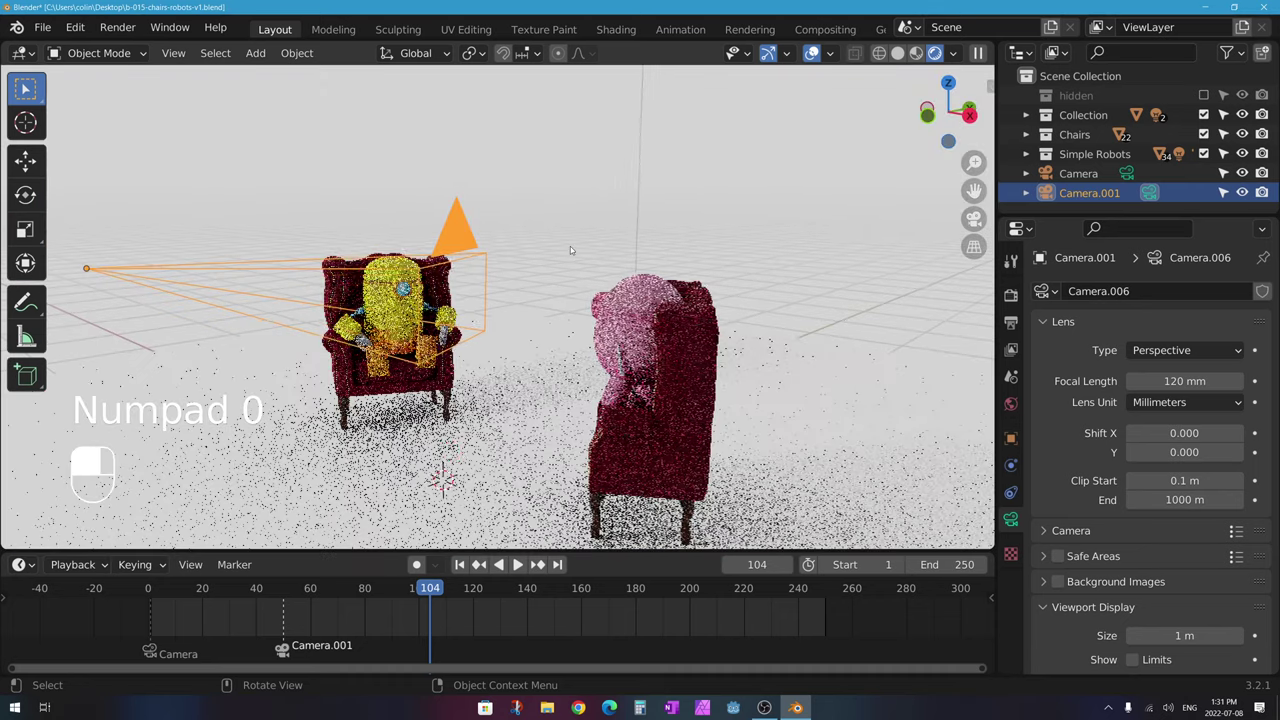
scroll(400, 318, down, 1)
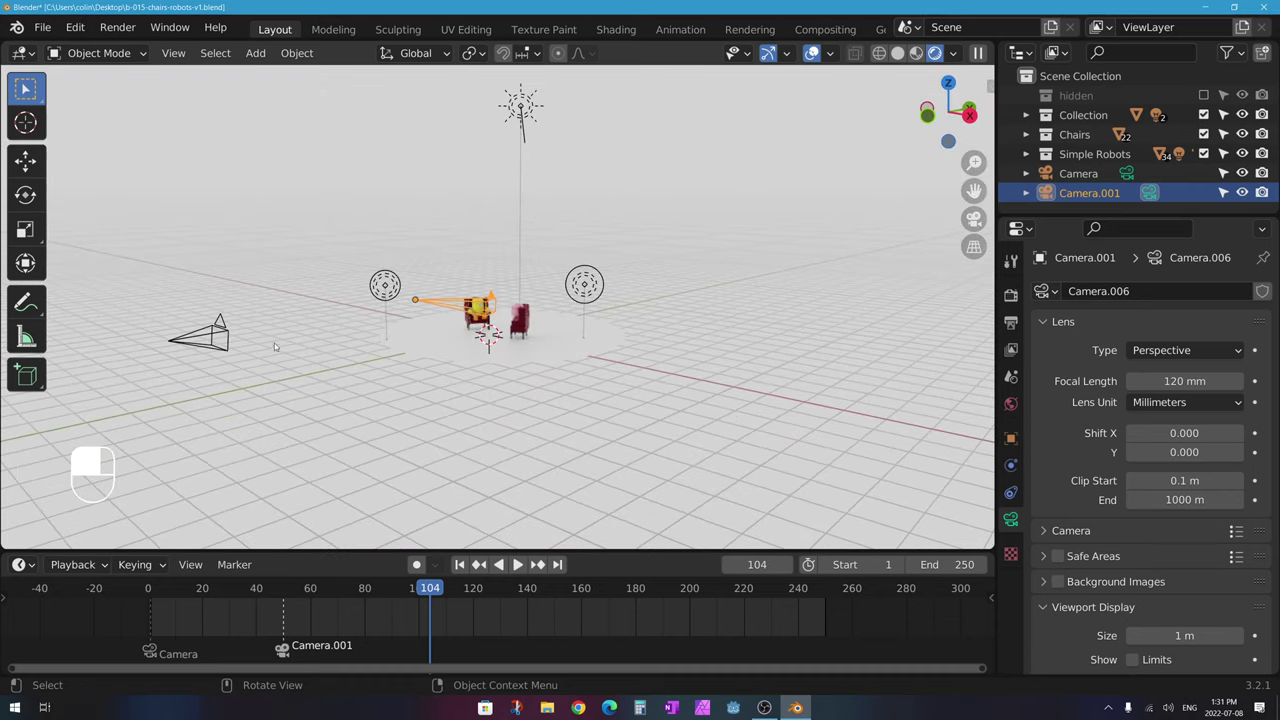
click(224, 331)
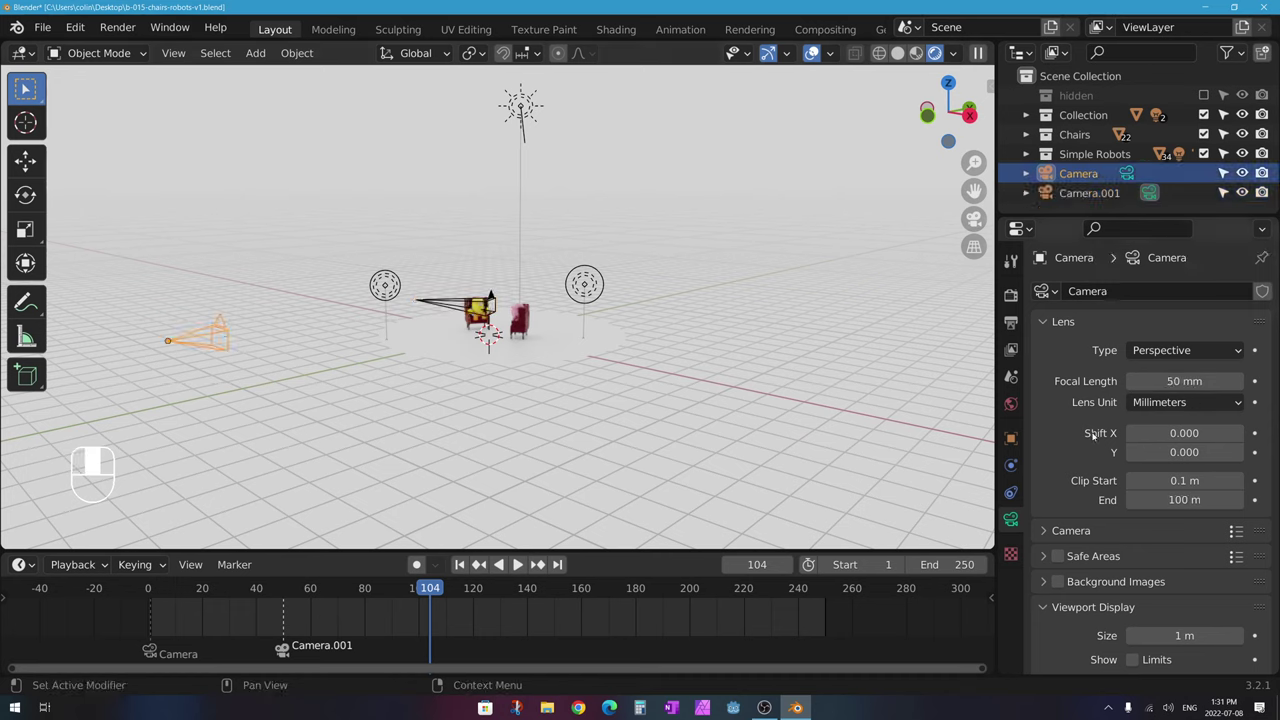
click(1011, 440)
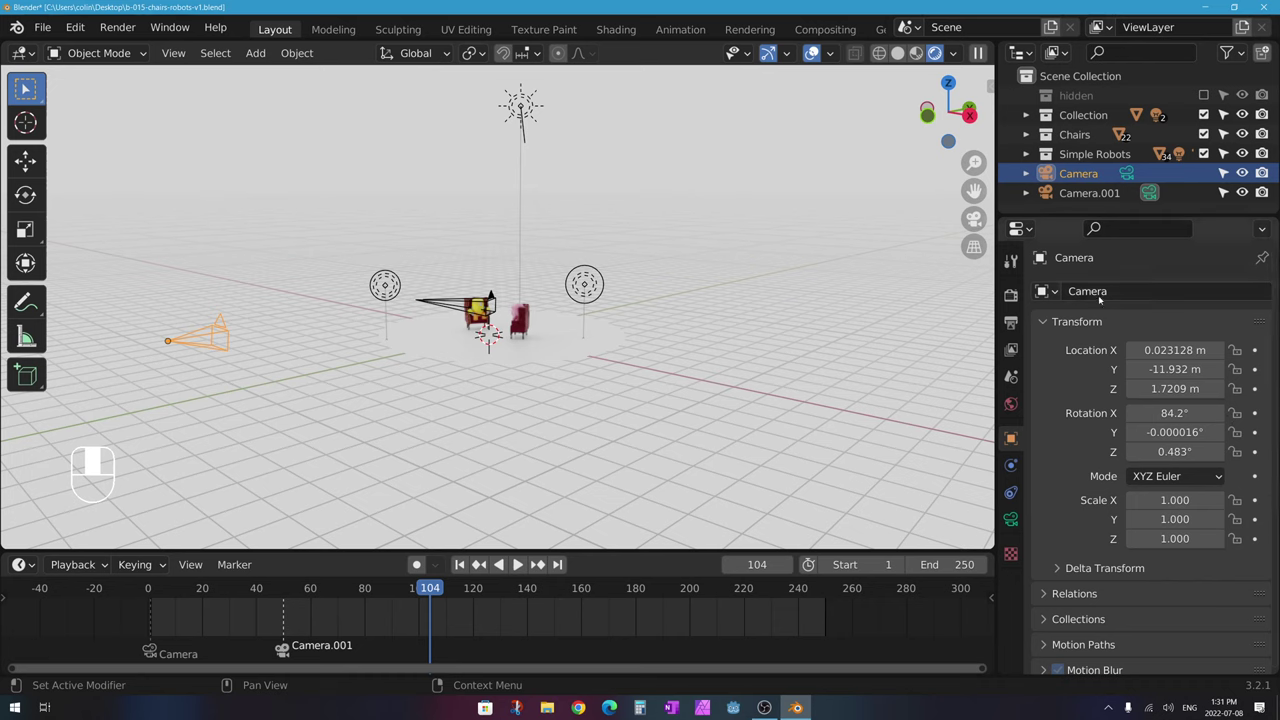
click(1116, 292)
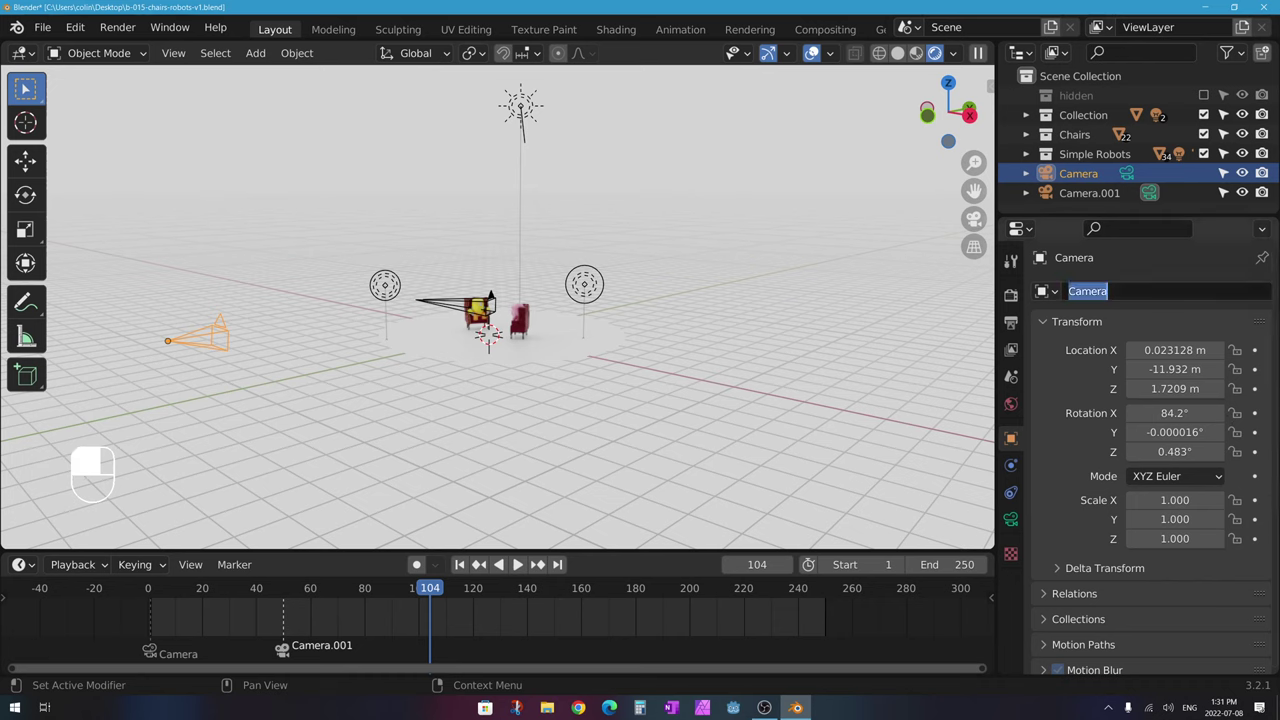
click(1011, 519)
click(1011, 519)
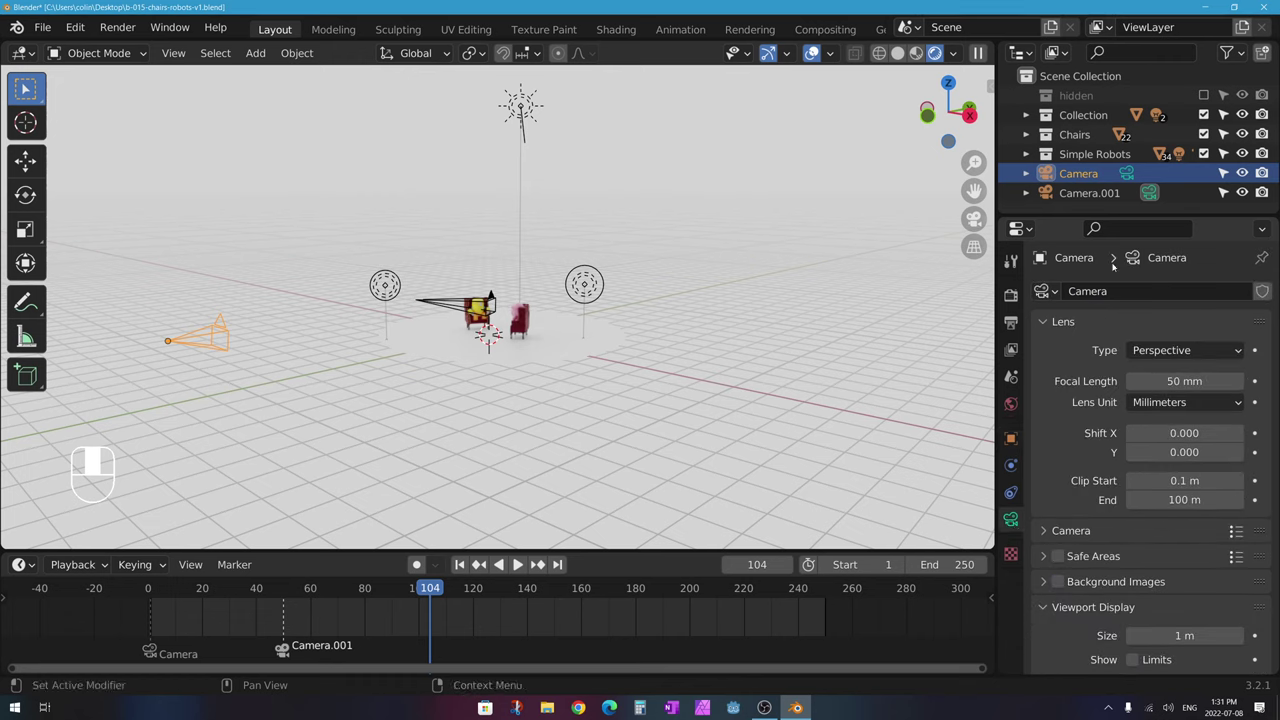
click(1011, 439)
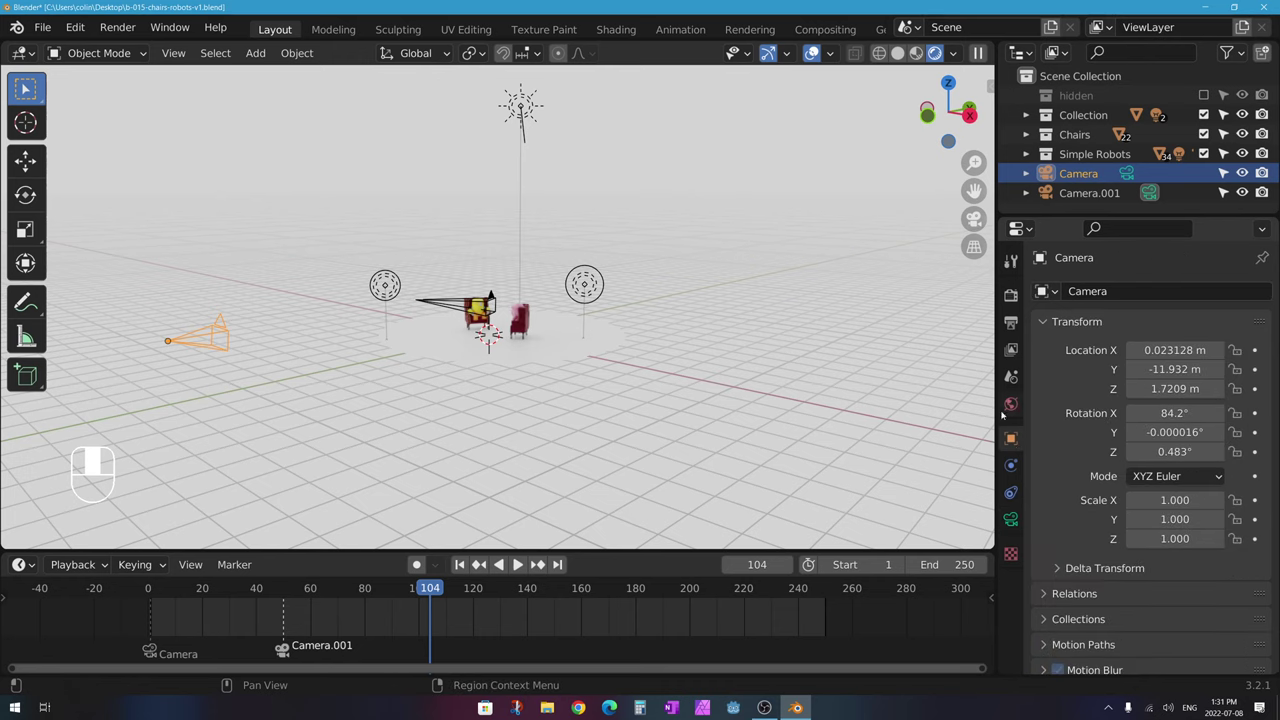
click(1125, 291)
key(End)
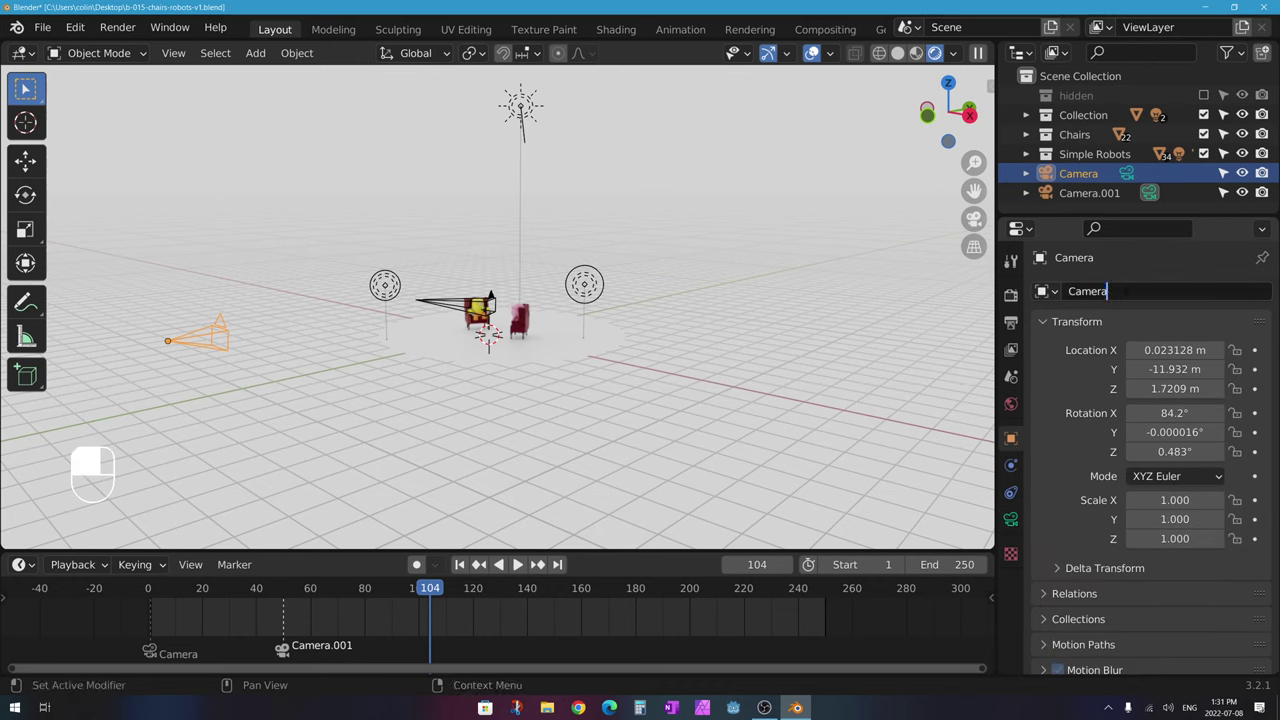
text(1 WIDE)
key(Return)
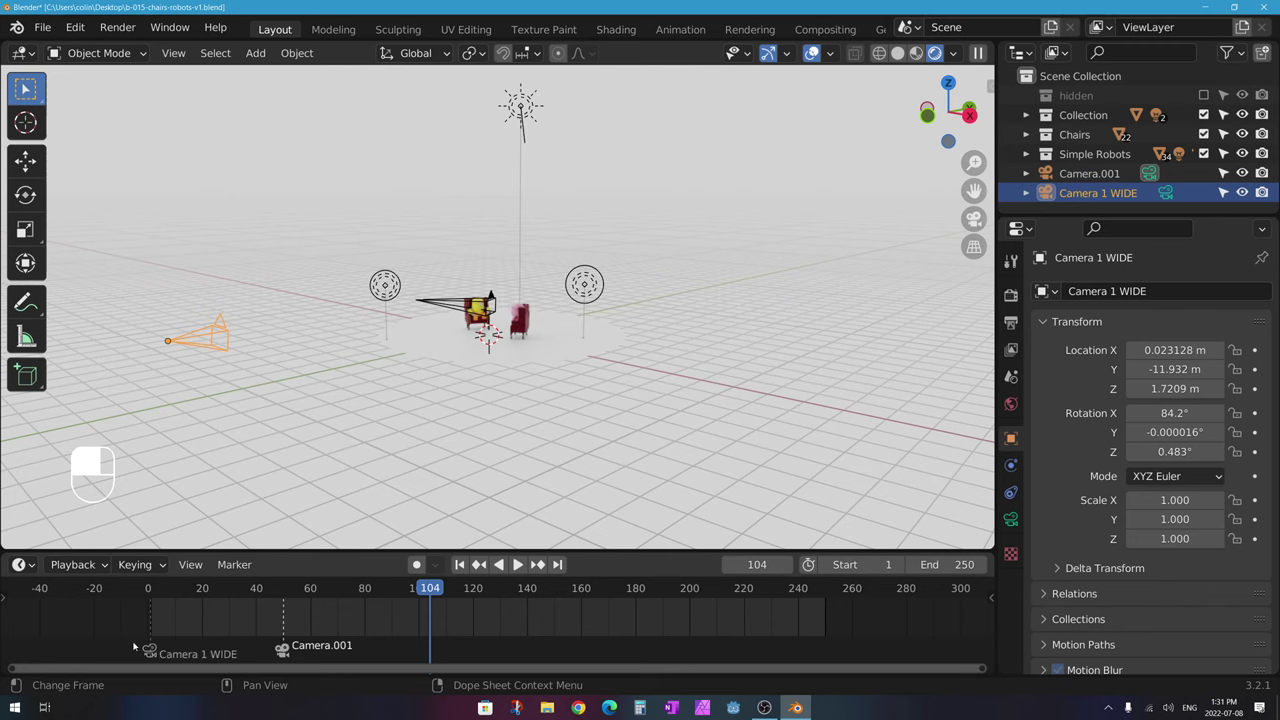
Step: Rename the second camera object, behind the yellow robot, as Camera 2 OTS Pink Robot
click(434, 308)
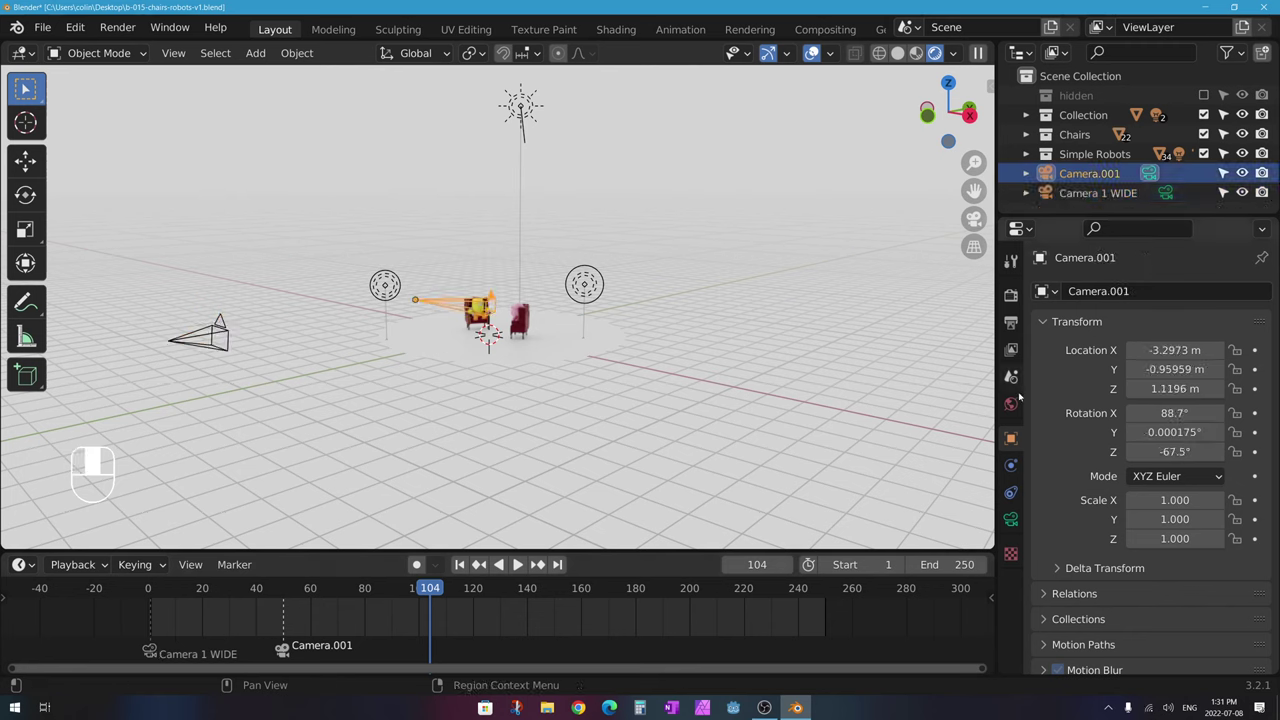
click(1098, 291)
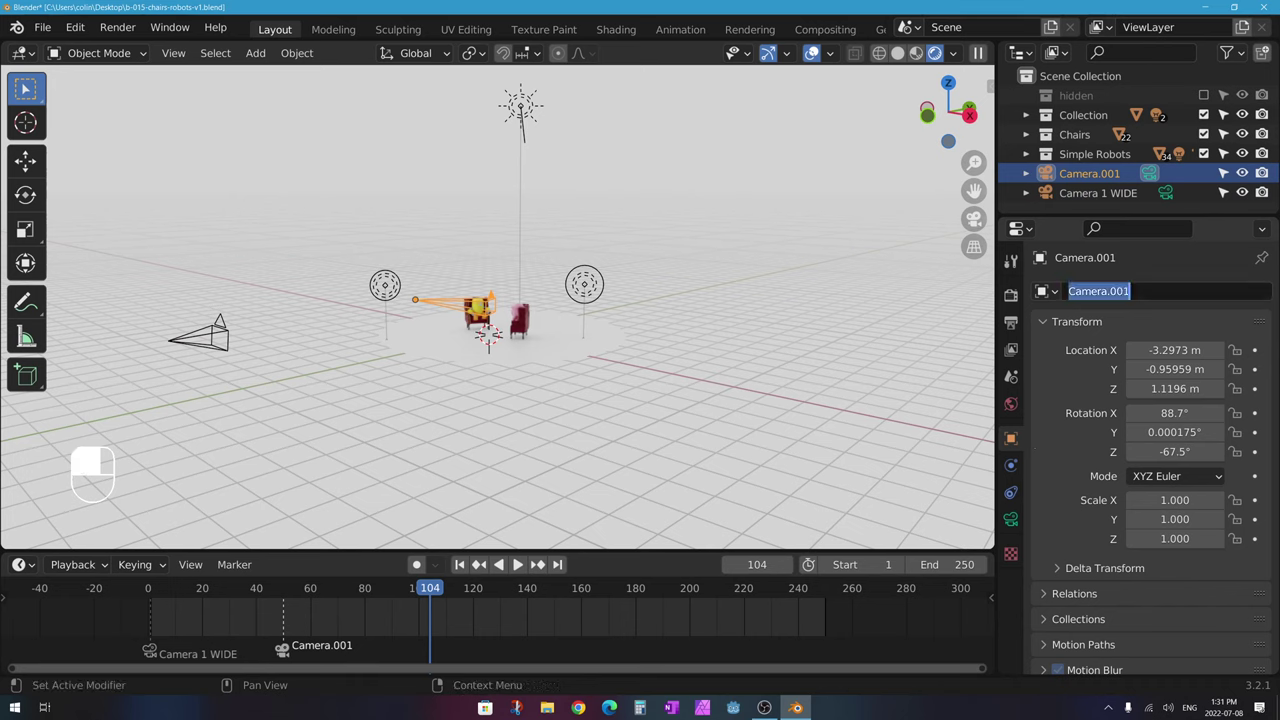
key(End)
key(BackSpace)
key(BackSpace)
key(BackSpace)
key(BackSpace)
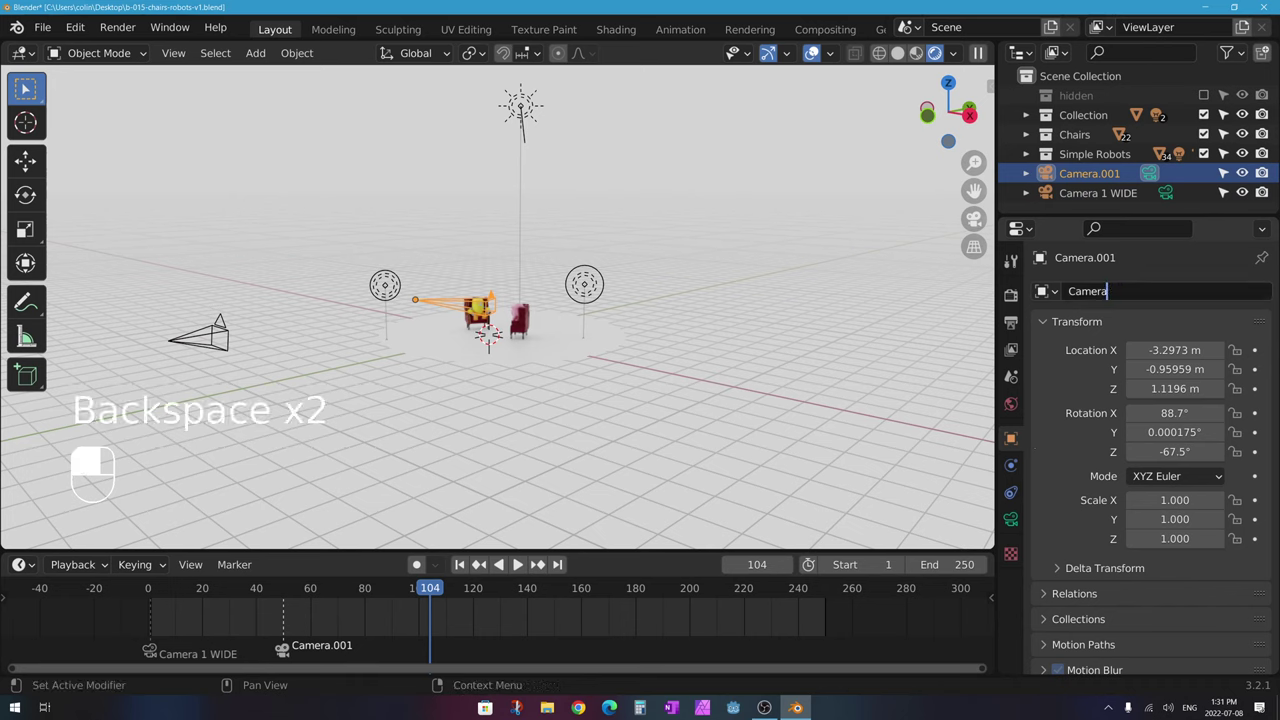
text(2)
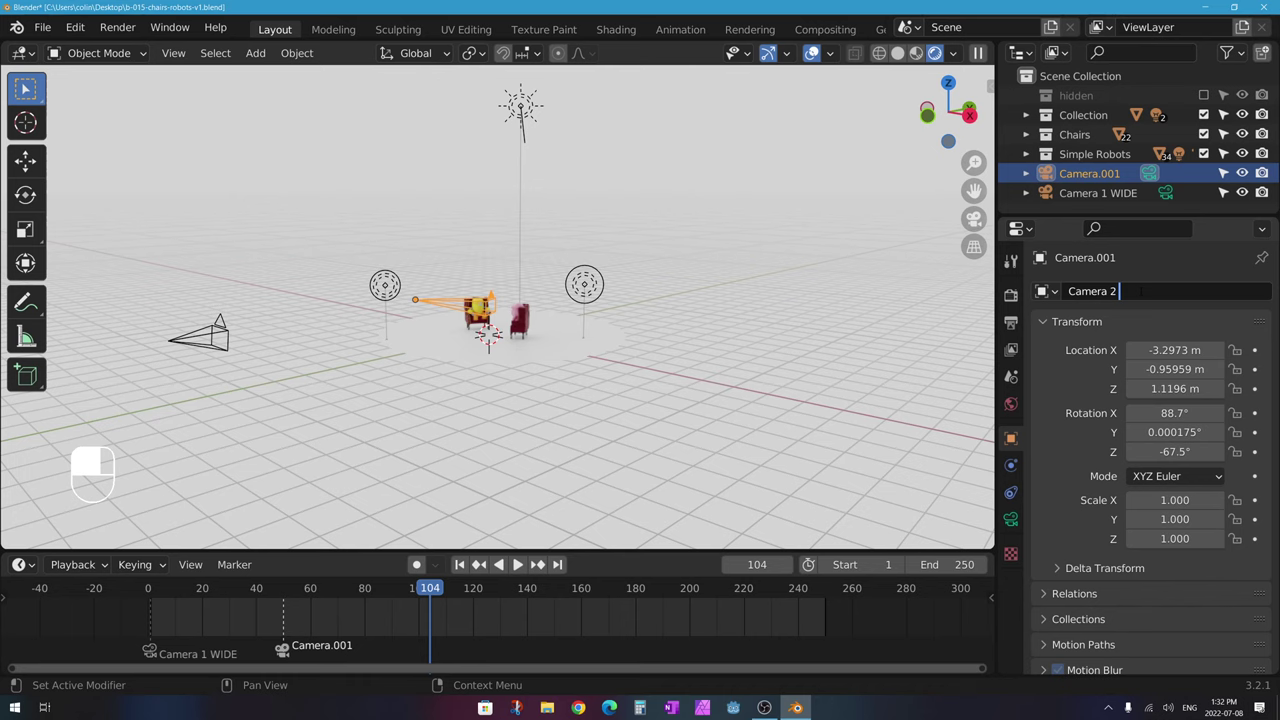
text( OTS)
text(Pink R)
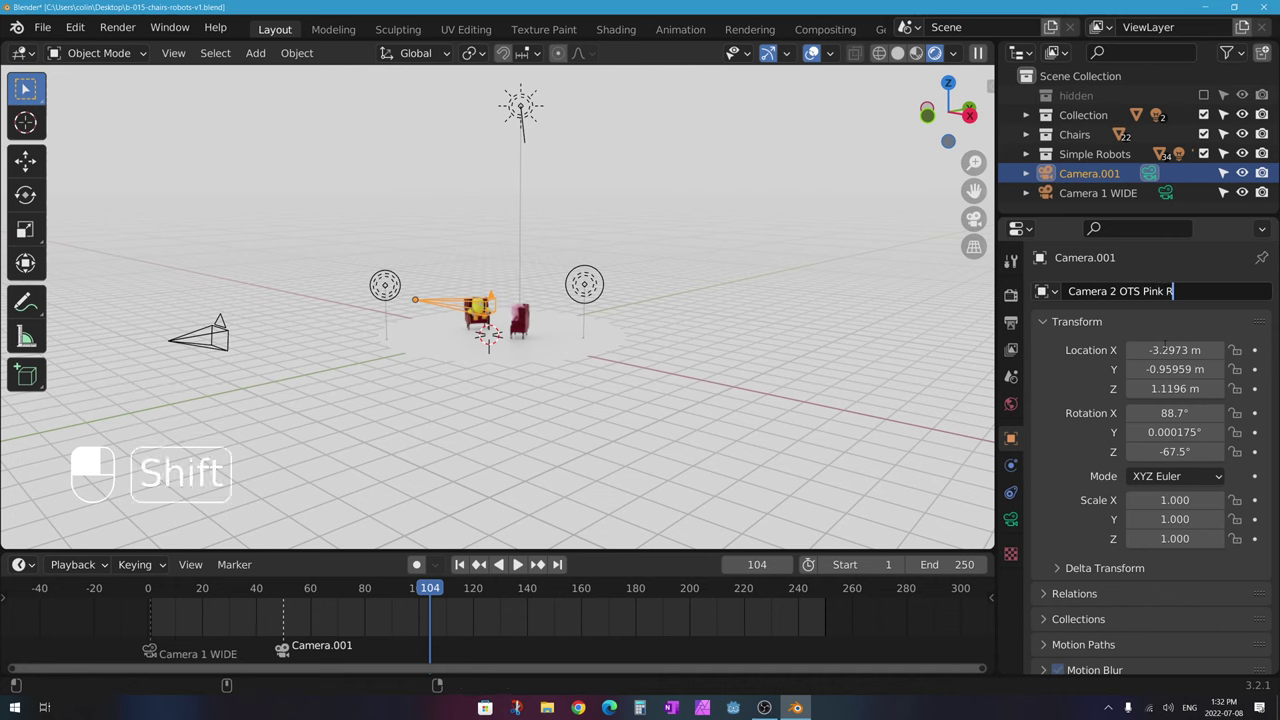
text(obot)
key(Return)
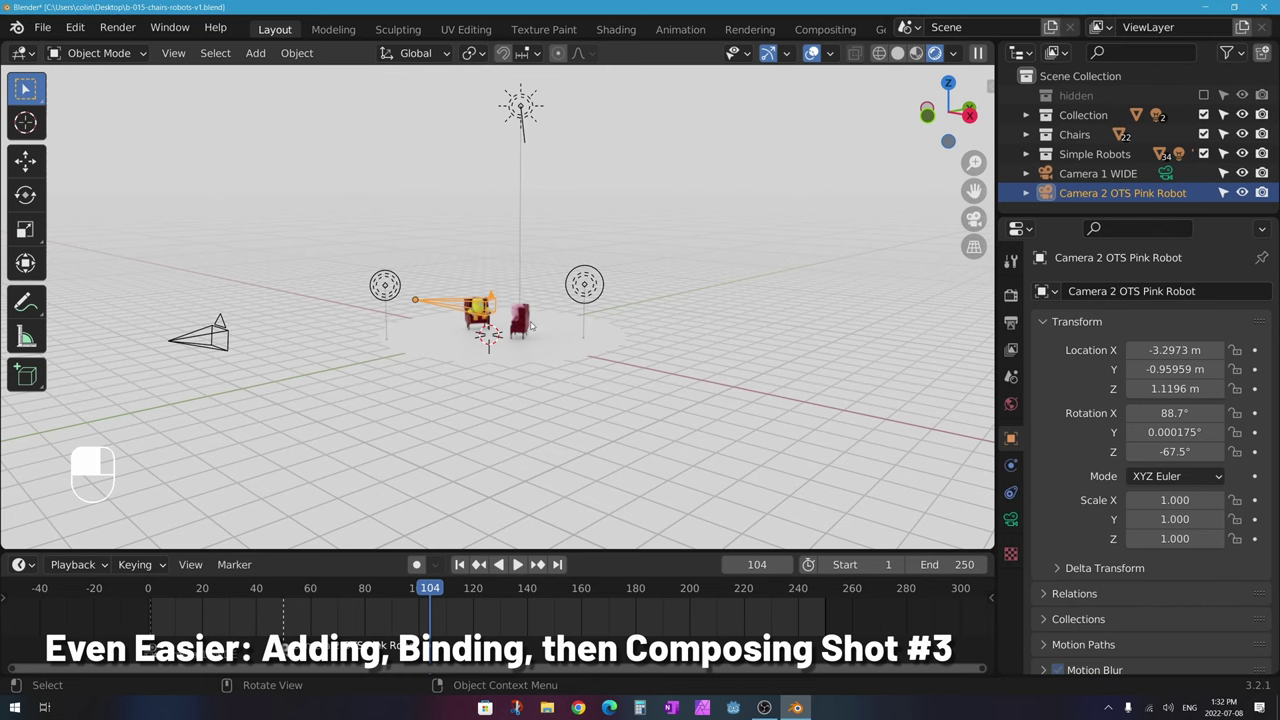
Step: Add a third camera to the scene at the 3D cursor
key(shift+a)
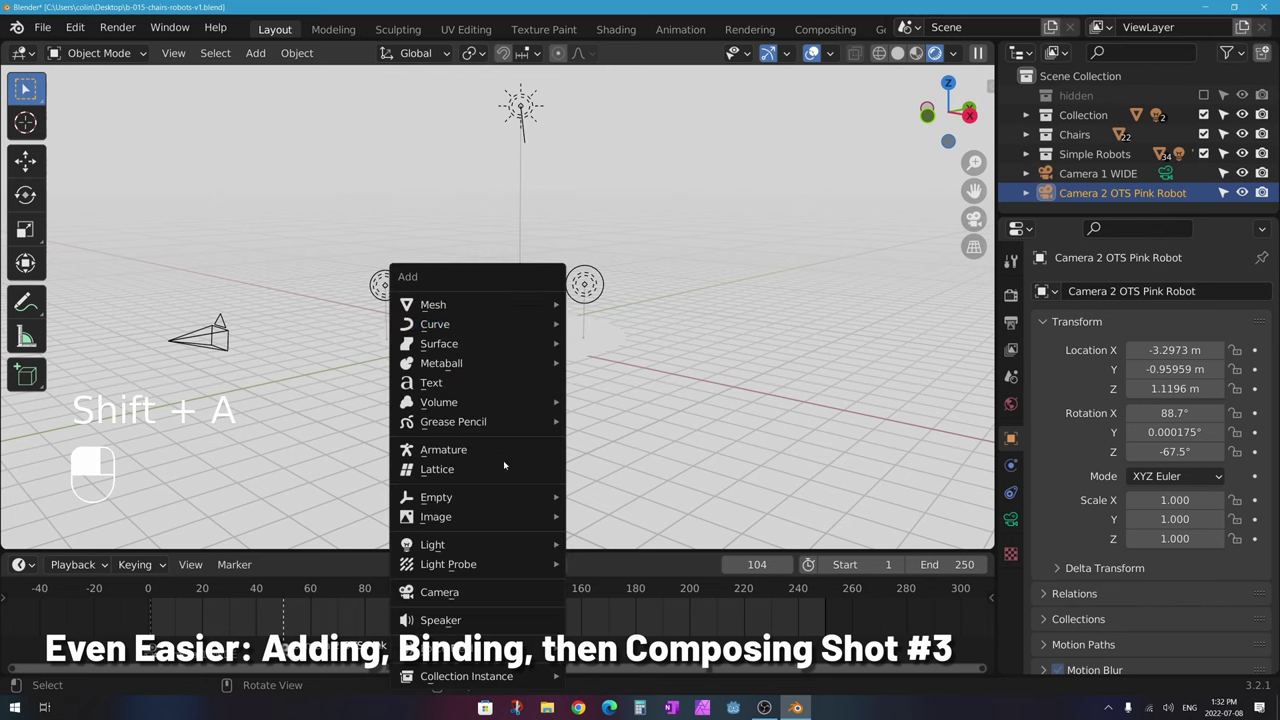
click(508, 599)
scroll(483, 328, up, 3)
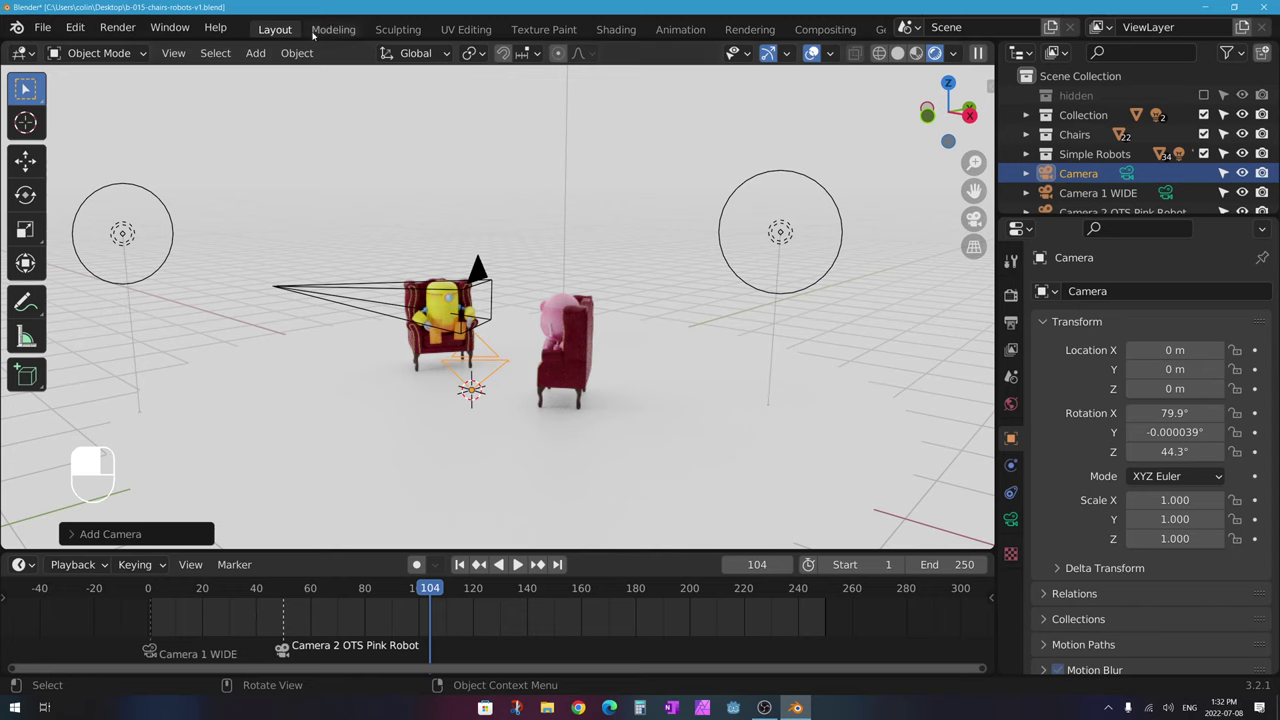
click(173, 53)
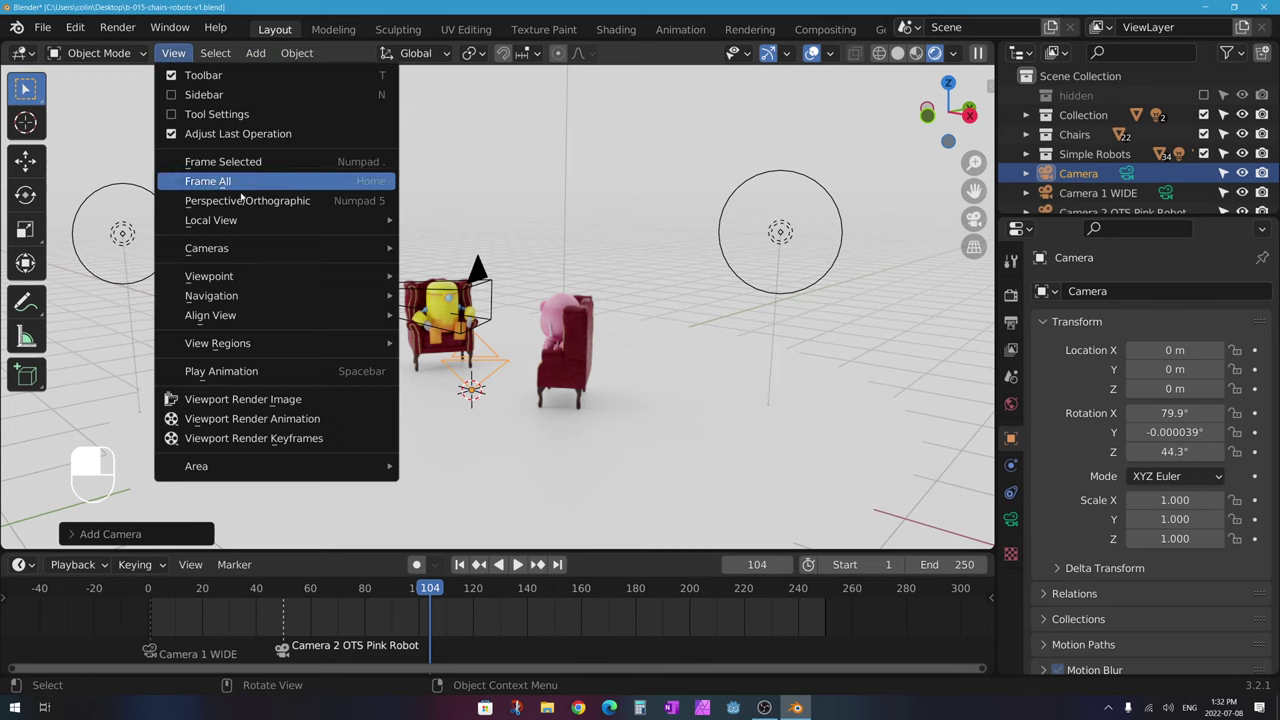
mouse_move(277, 250)
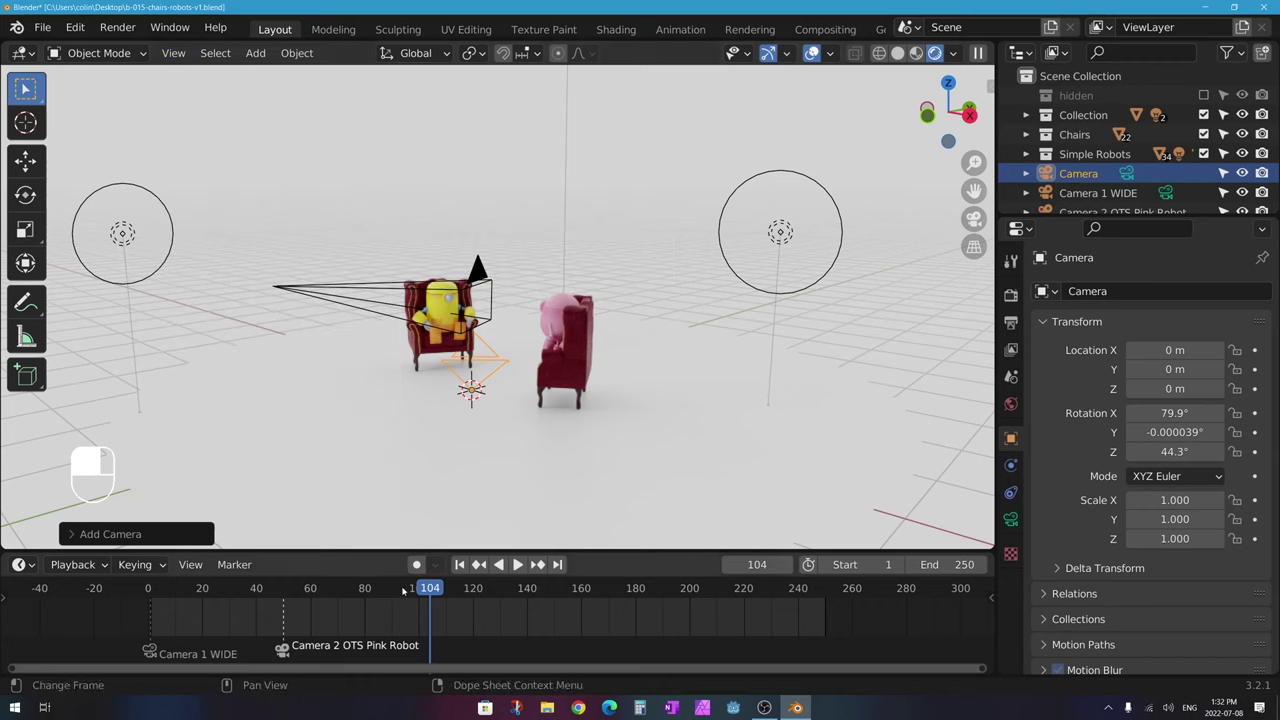
click(366, 592)
key(space)
key(space)
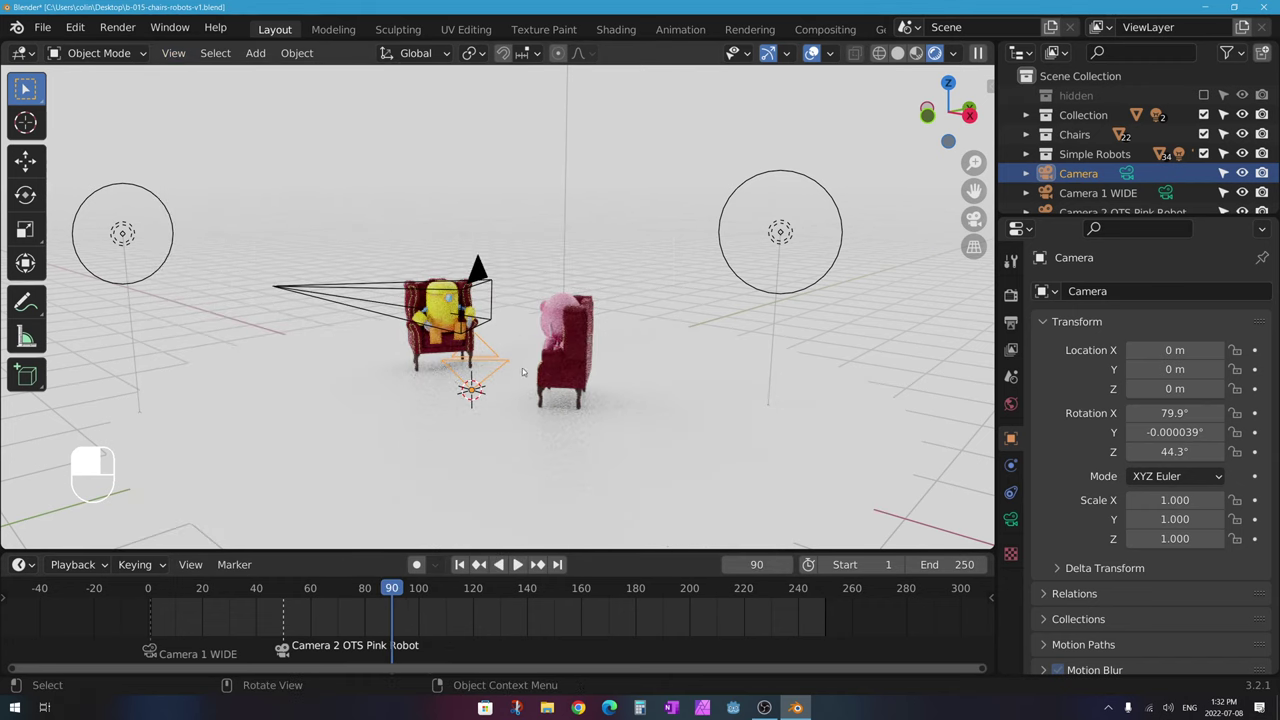
middle_click(288, 645)
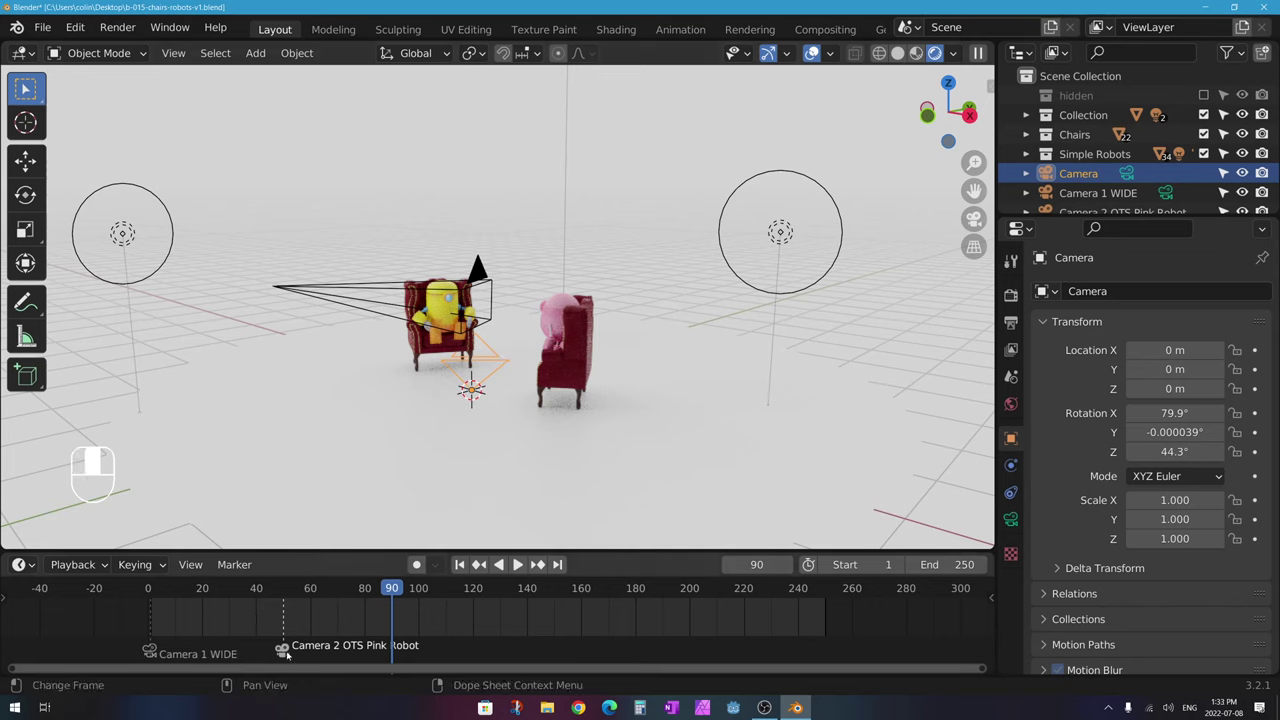
mouse_move(288, 648)
mouse_down()
mouse_move(308, 648)
mouse_move(274, 648)
mouse_move(346, 645)
mouse_move(283, 646)
mouse_up()
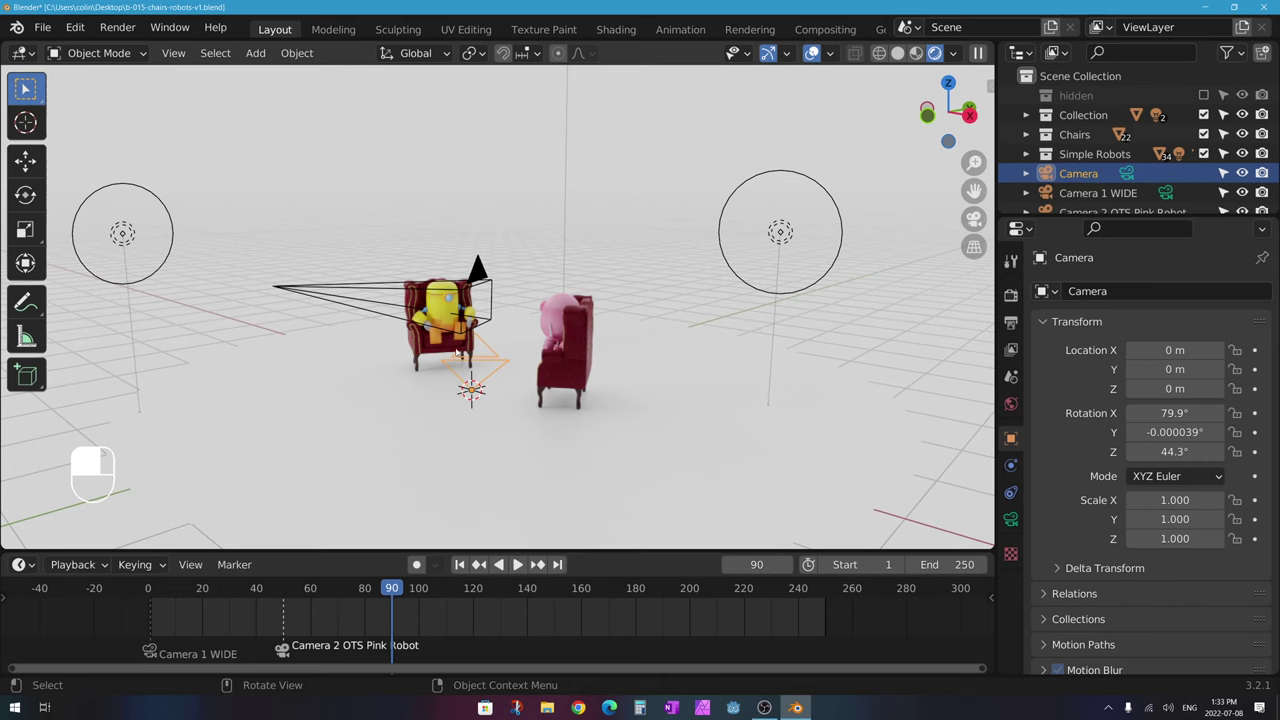
Step: Bind the third camera to a marker at frame 100 of the timeline
click(418, 588)
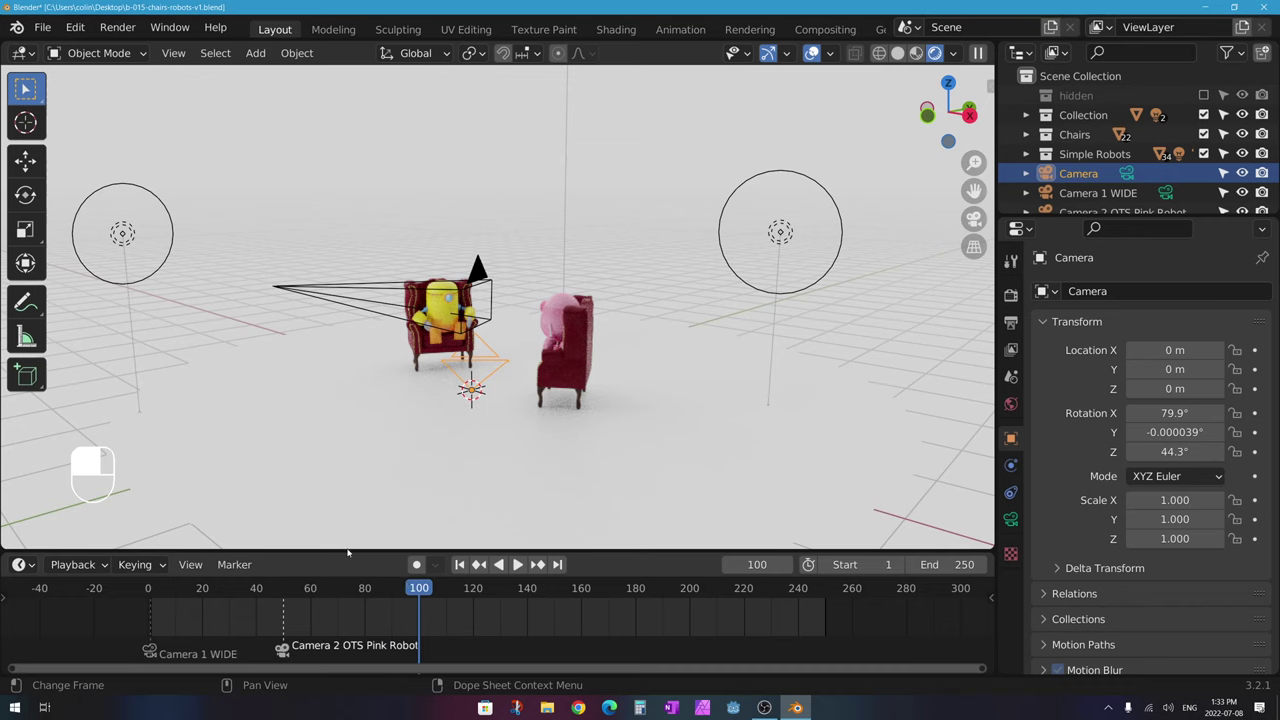
click(231, 570)
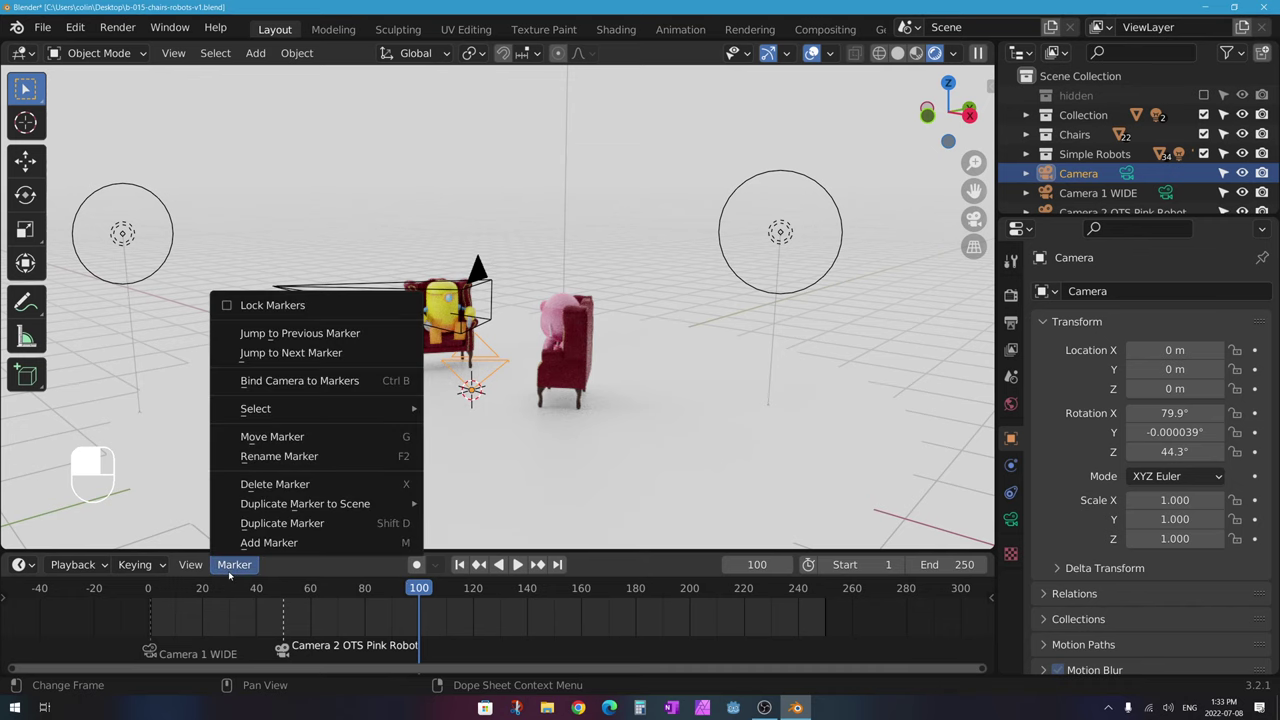
click(318, 381)
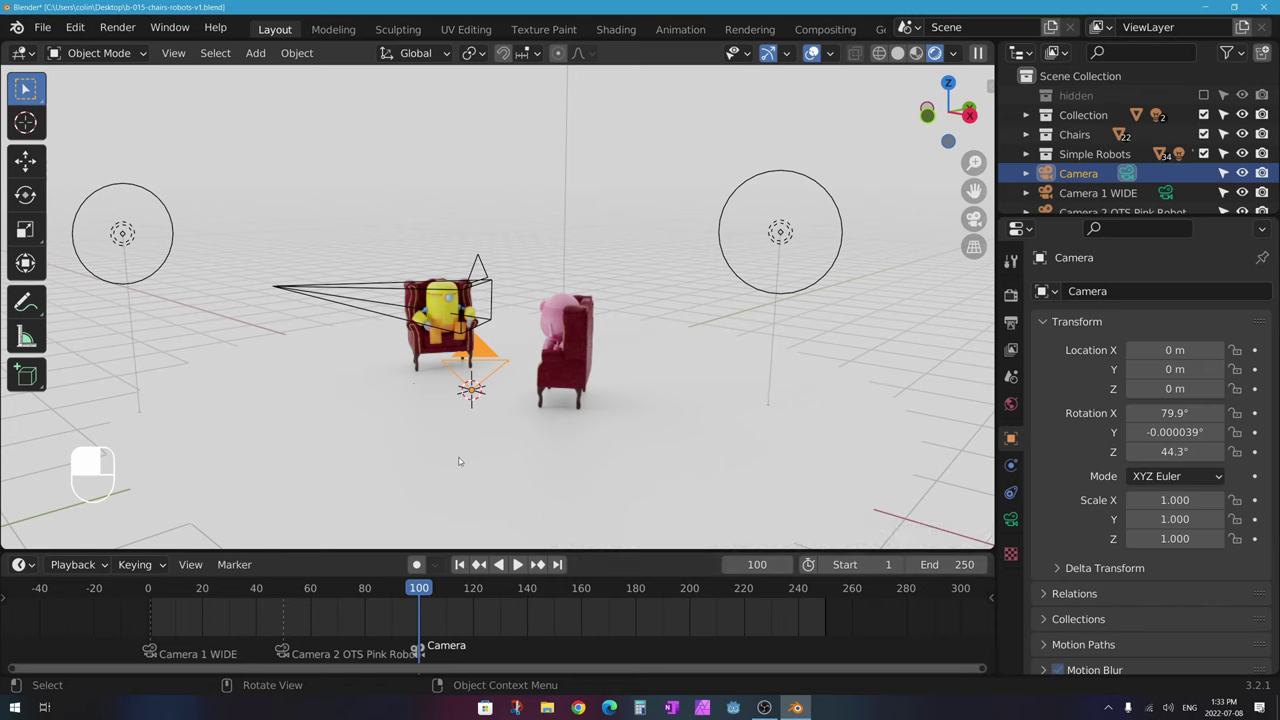
Step: Compose an over-the-shoulder shot of the yellow robot from behind the pink robot's chair, with the third camera's focal length set to 120 mm
key(KP_0)
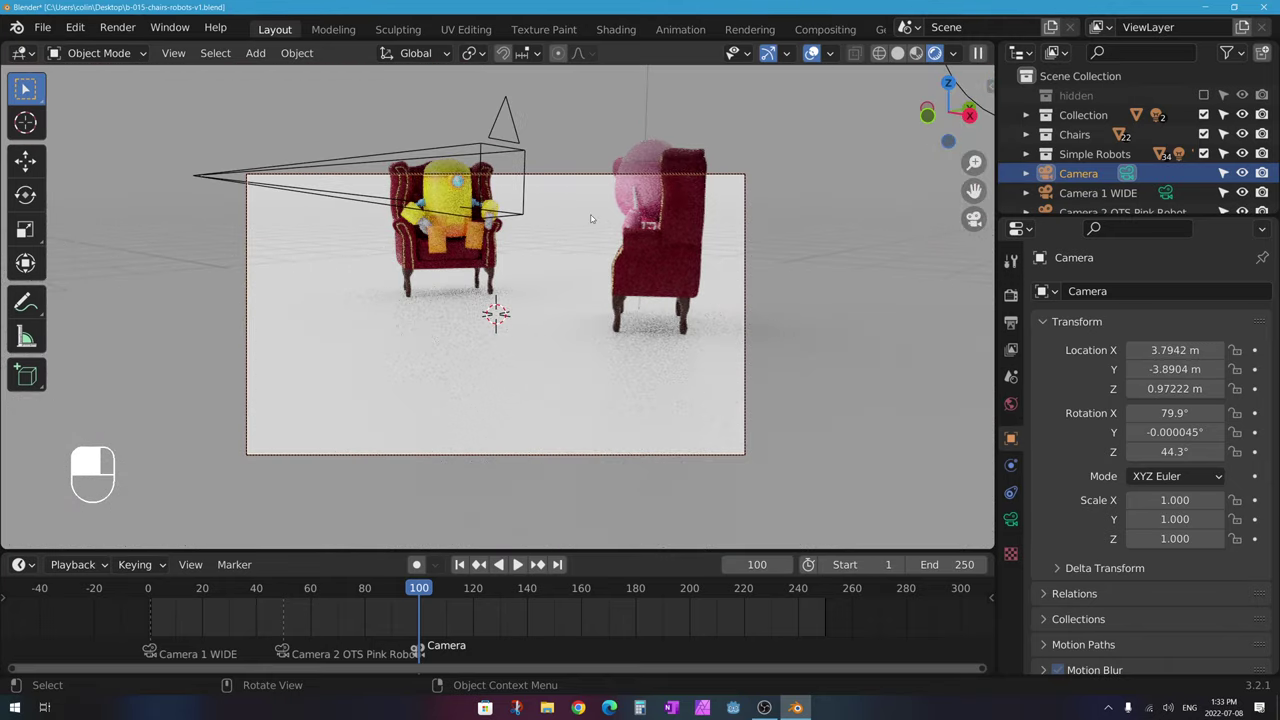
middle_drag(605, 197, 543, 157)
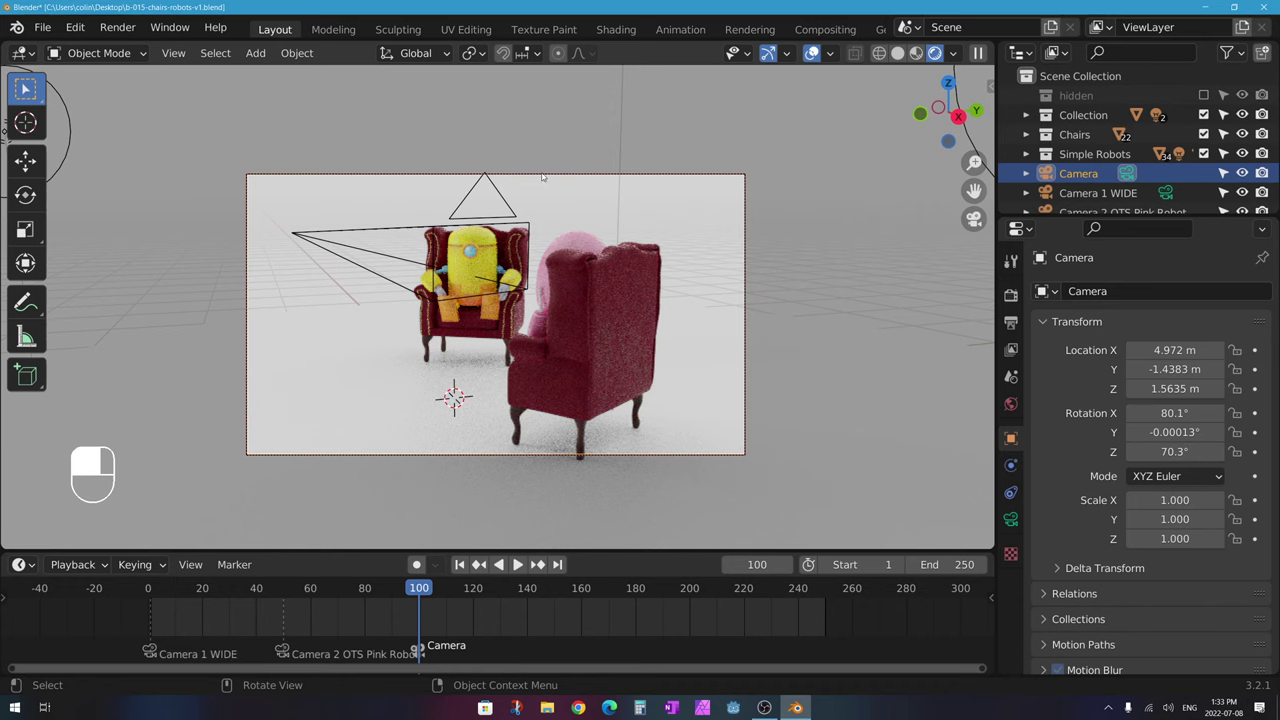
click(1010, 519)
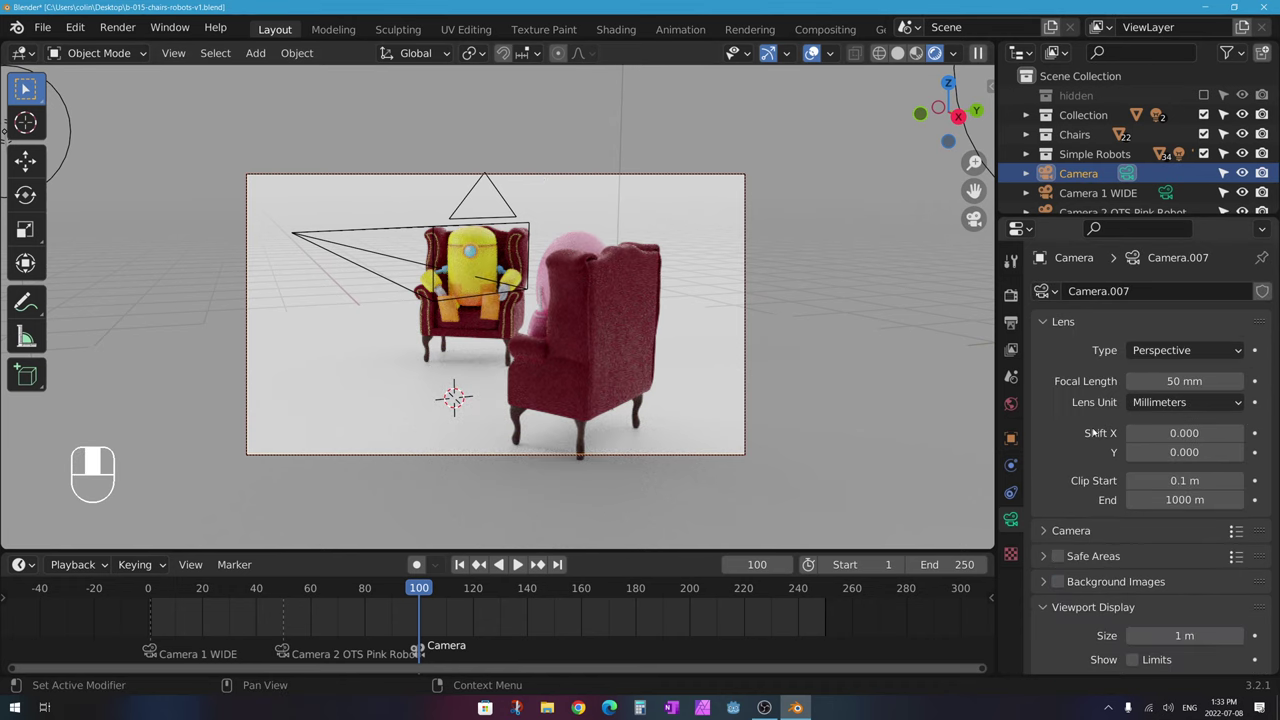
click(1160, 381)
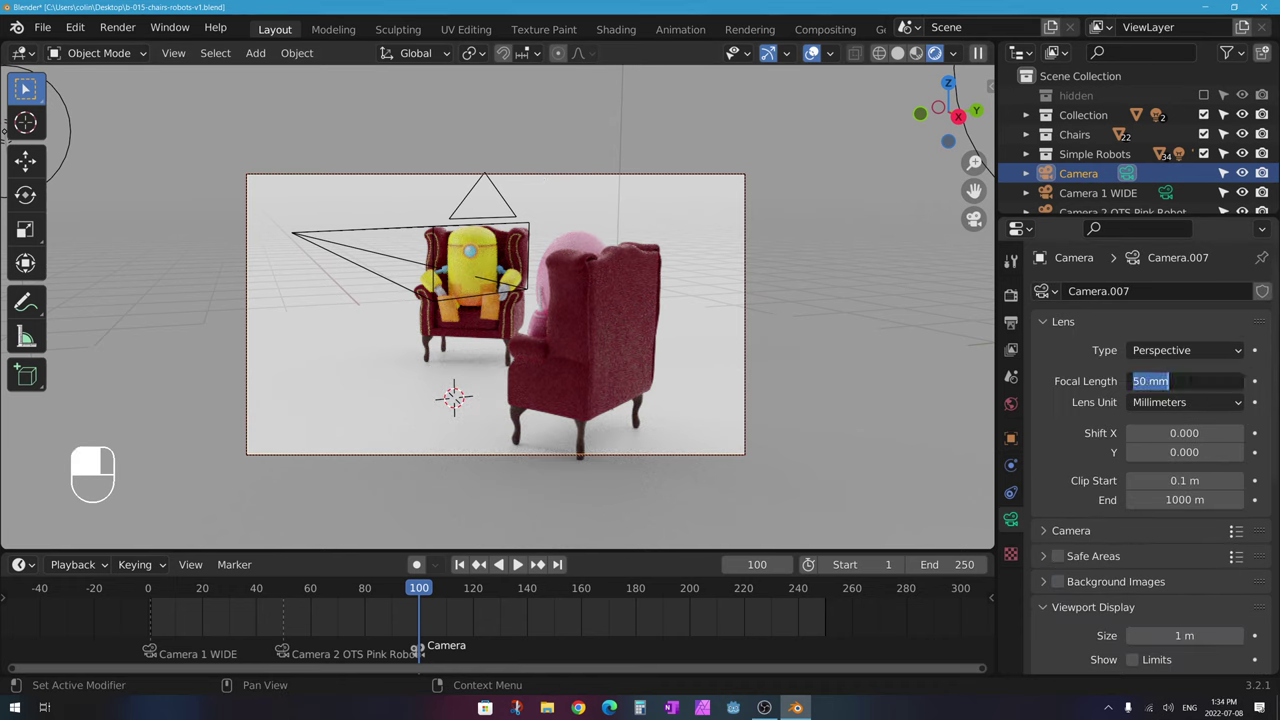
text(120)
key(Return)
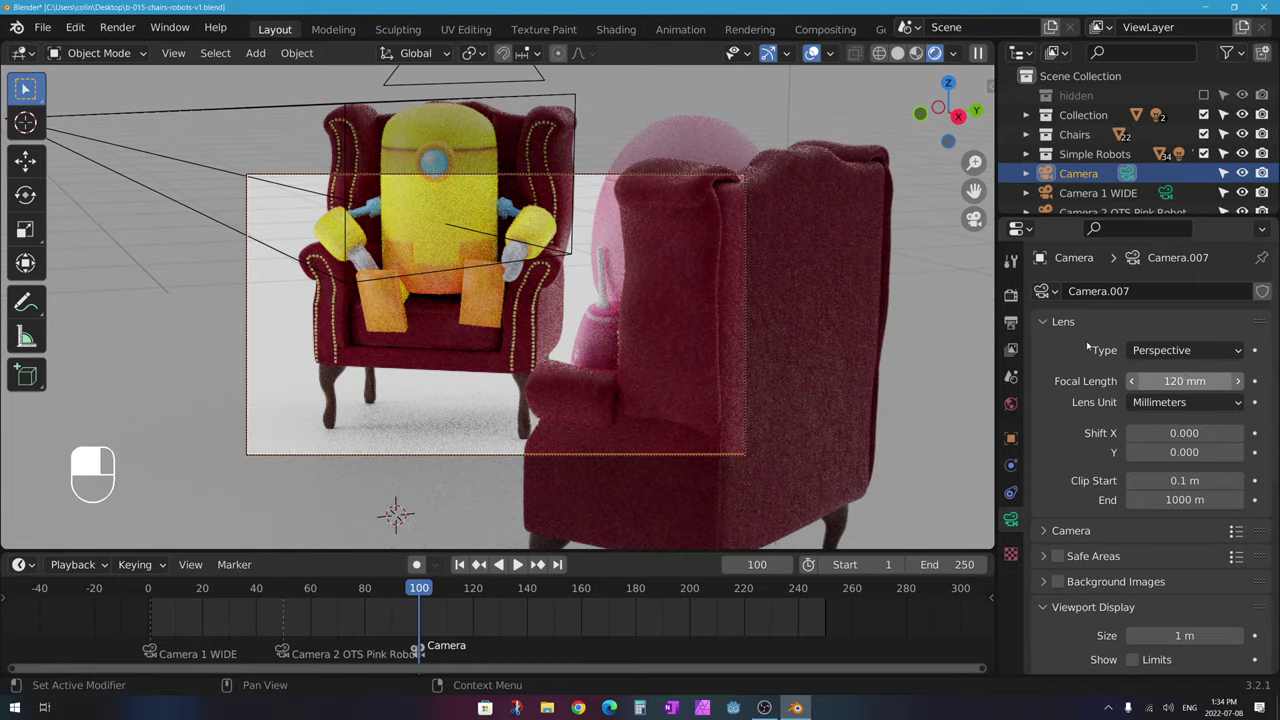
middle_drag(580, 470, 579, 340)
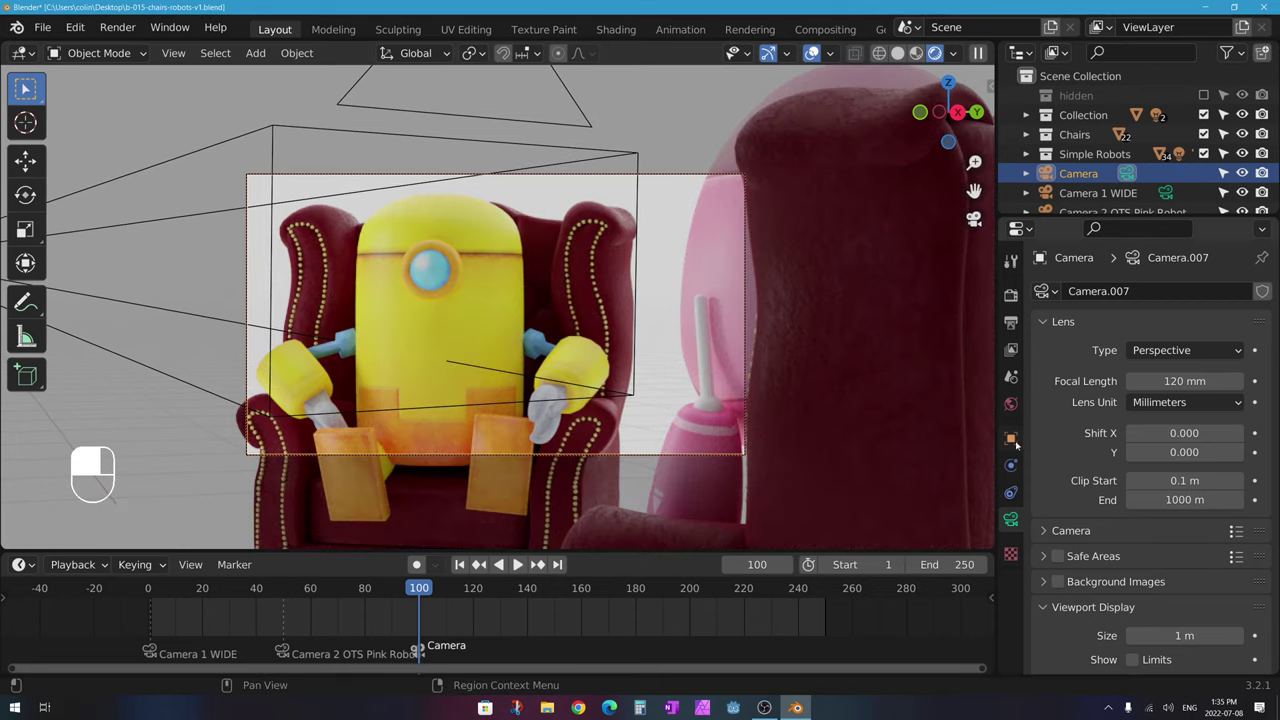
Step: Rename the third camera object, behind the pink robot, as Camera 3 OTS Yellow Robot
click(1011, 439)
click(1136, 292)
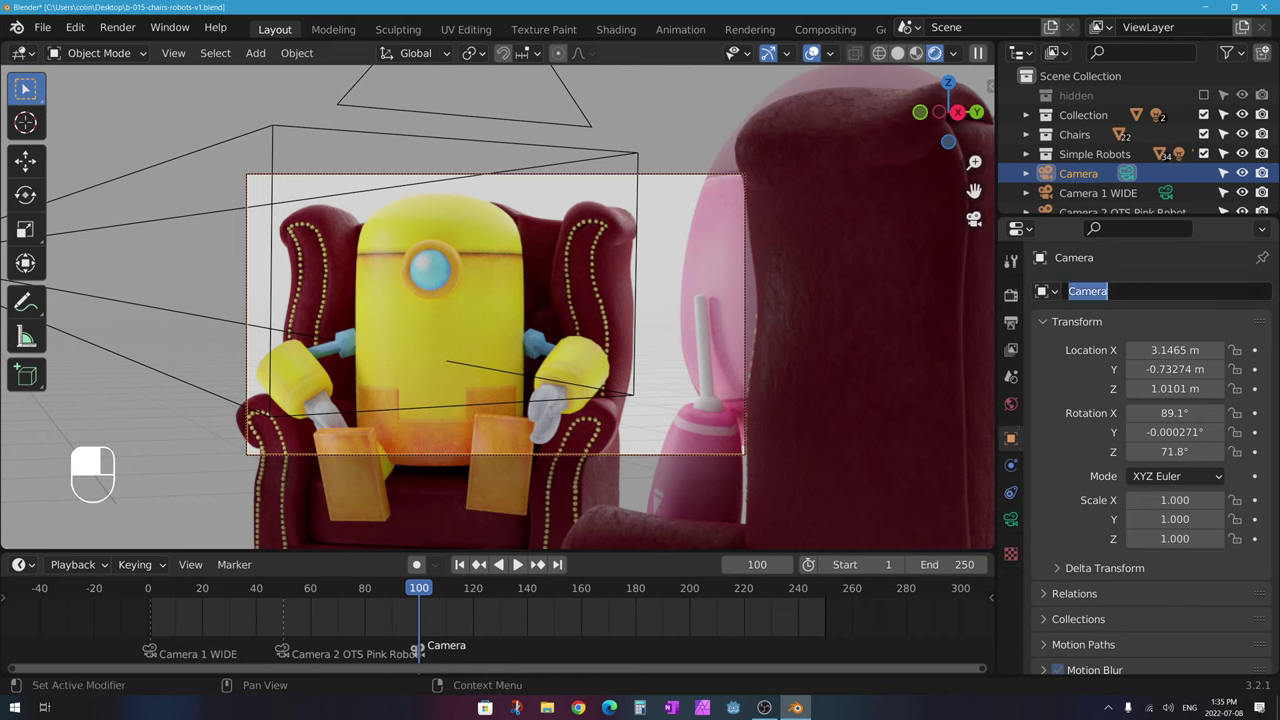
click(1136, 292)
text(3 OTS)
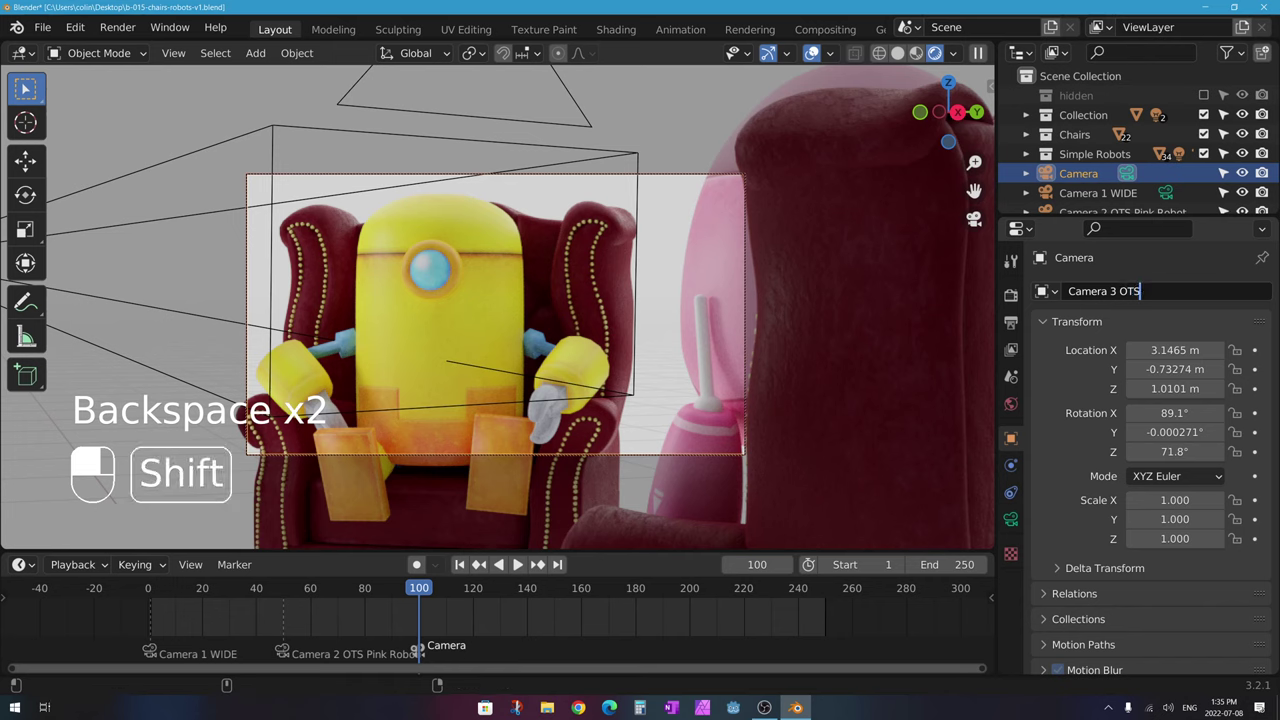
text( Yellow Ro)
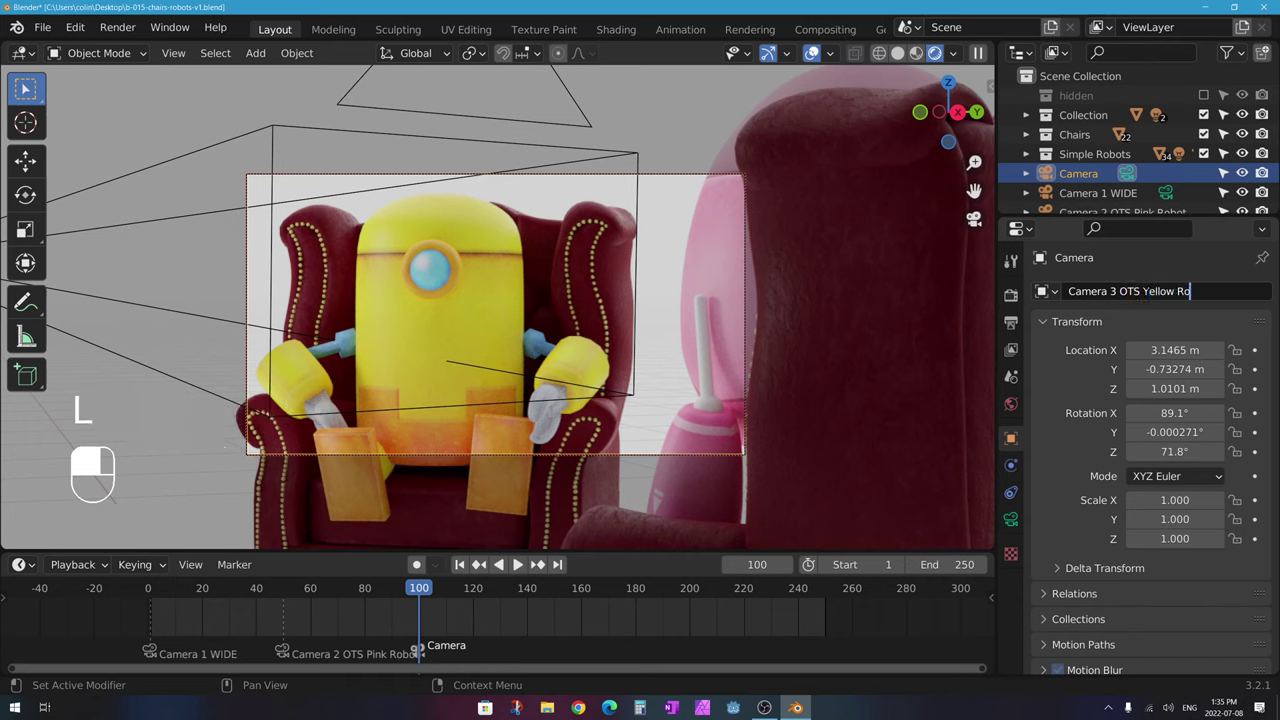
text(bot)
key(Return)
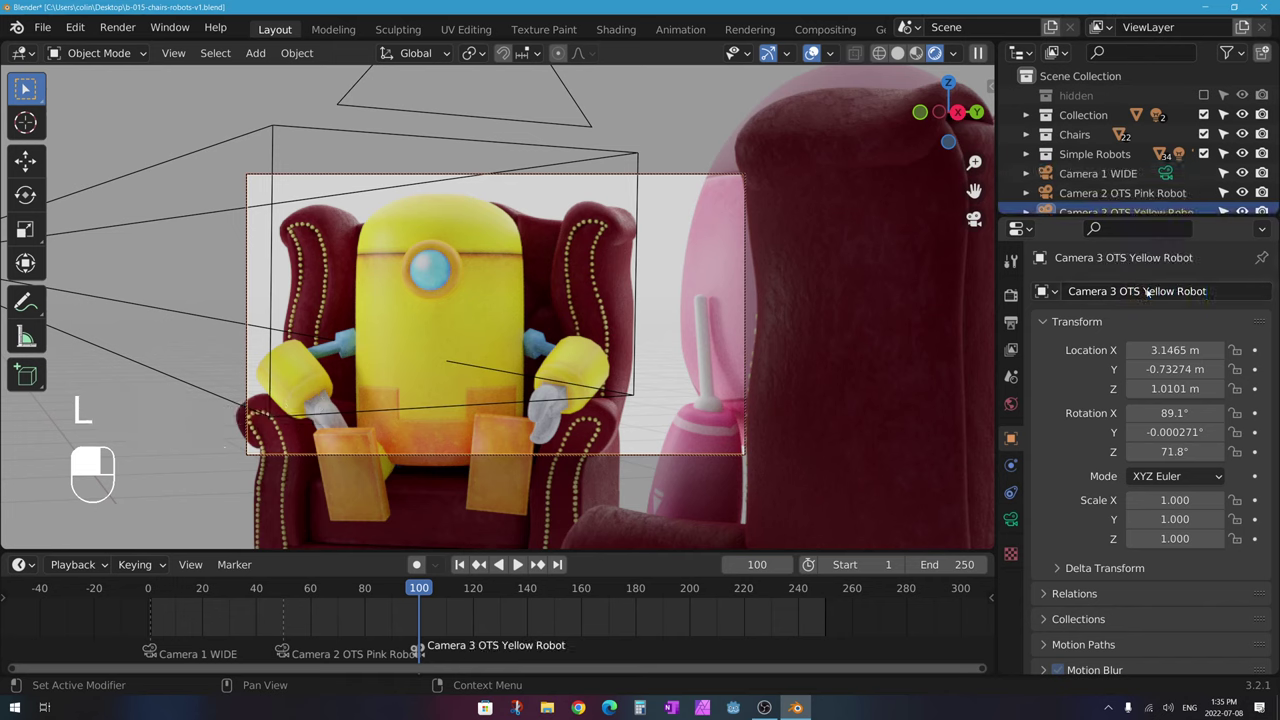
Step: Play the animation from frame 0 to check the switches between the first three cameras
click(149, 591)
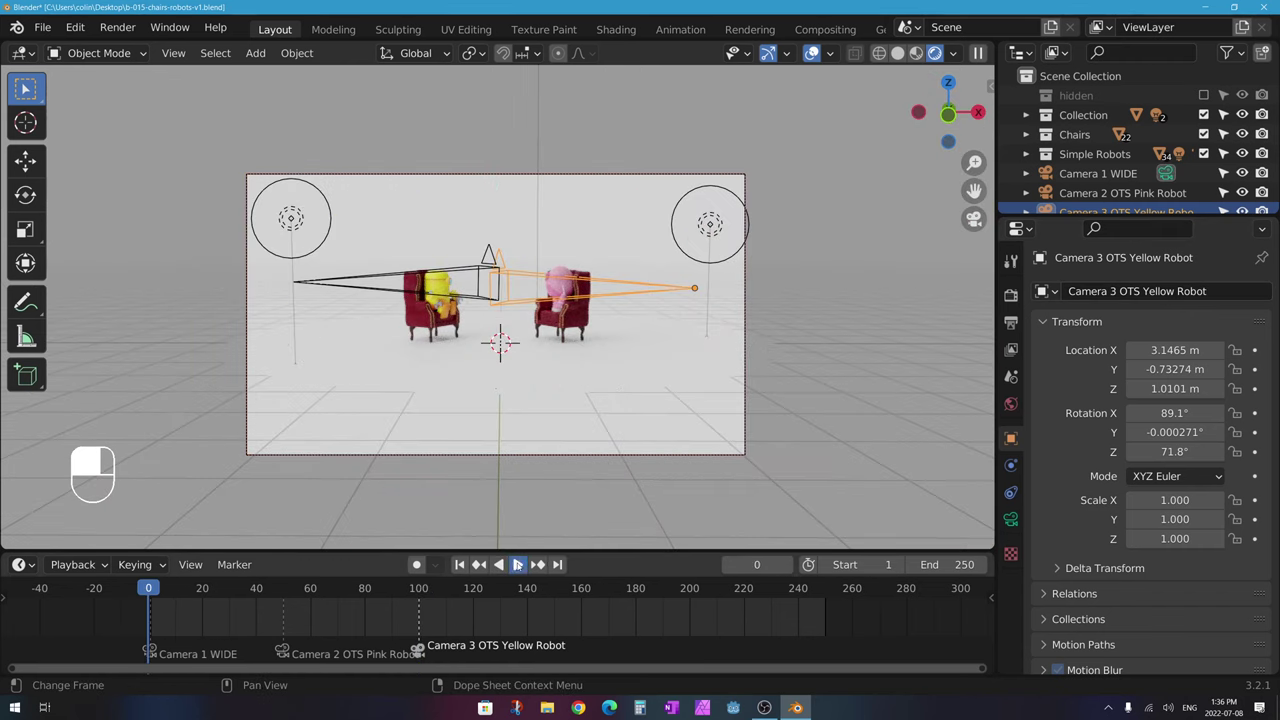
click(518, 565)
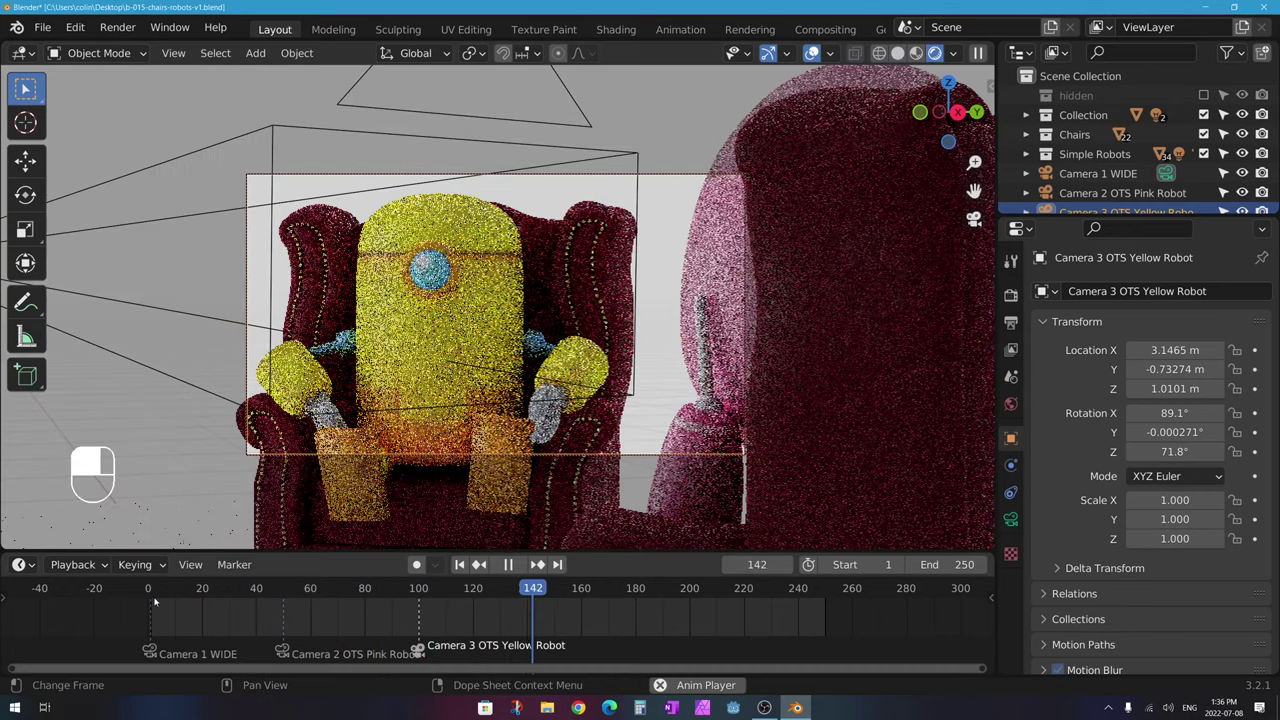
click(508, 564)
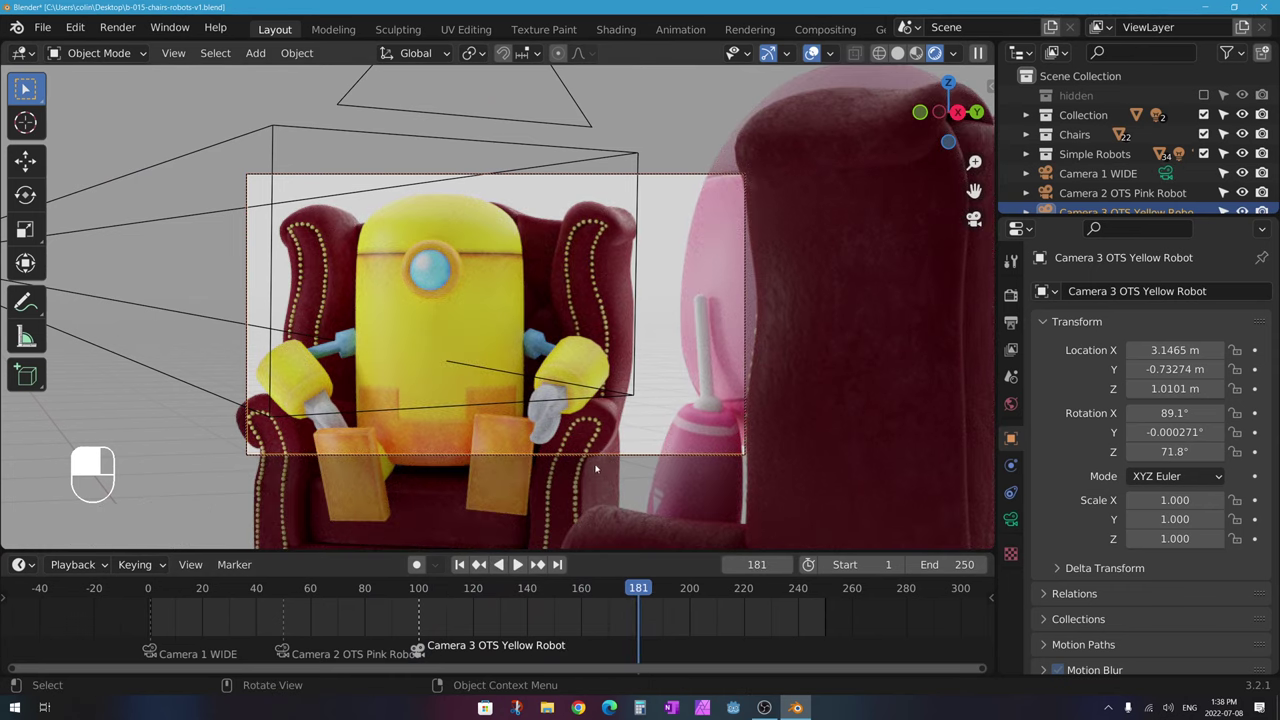
Step: Add two cameras for closer shots of the pink and yellow robots, bound to markers at frames 150 and 200 respectively
key(KP_0)
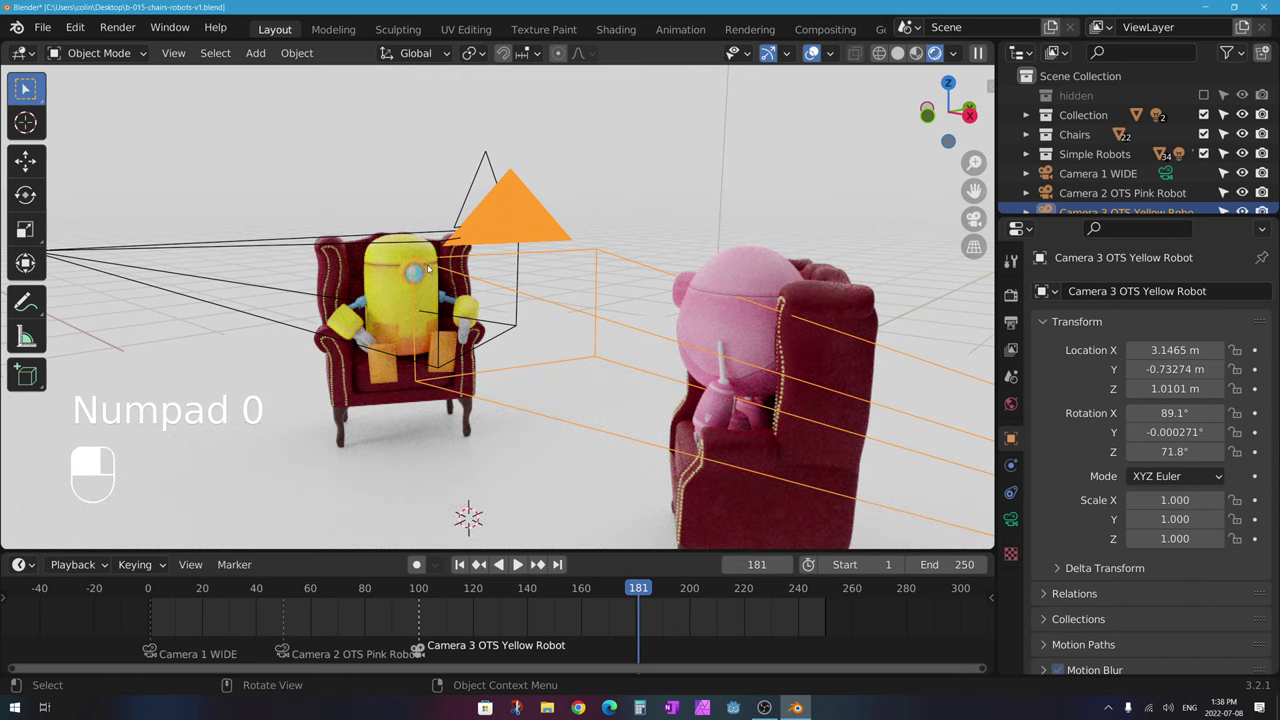
scroll(430, 270, down, 2)
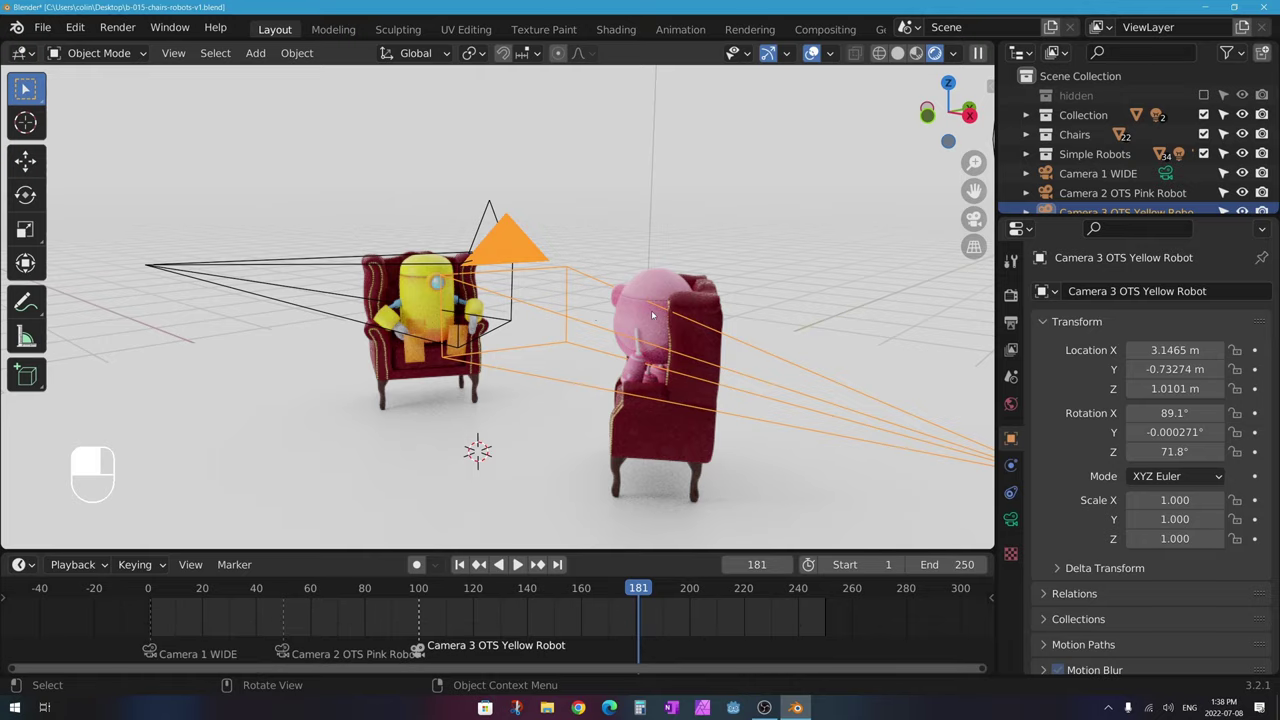
middle_drag(595, 285, 754, 297)
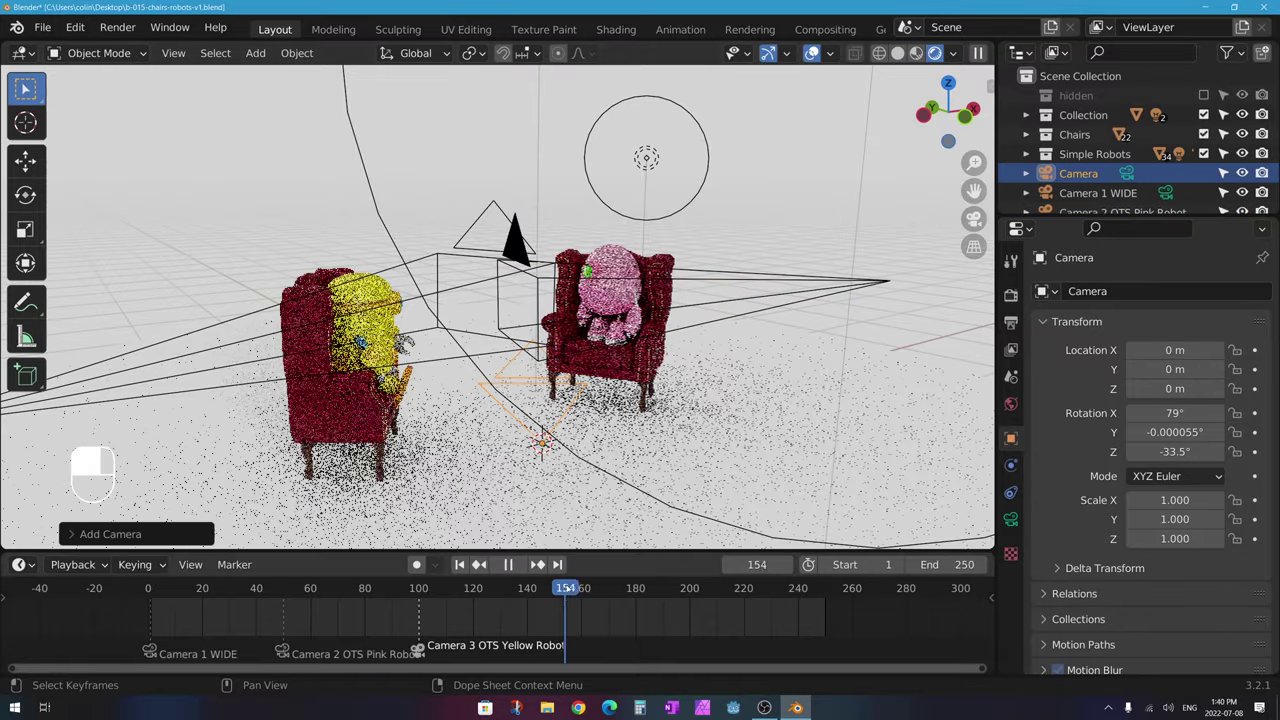
key(KP_0)
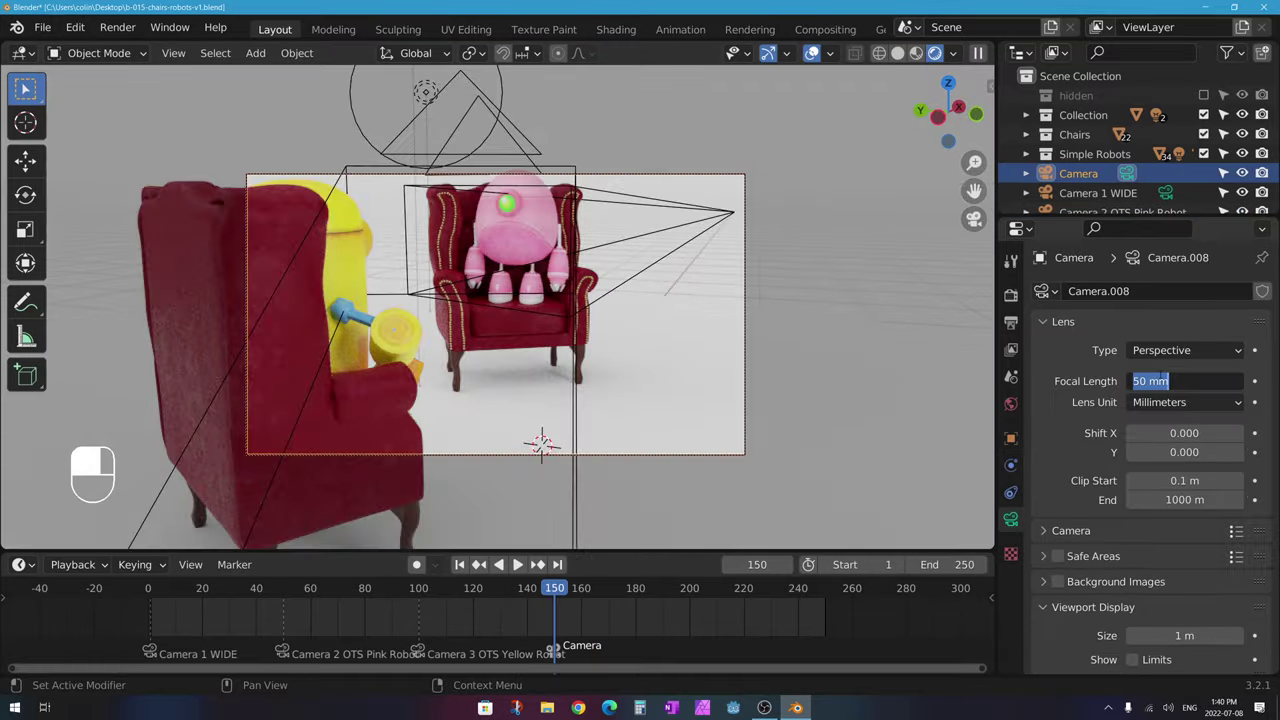
key(ctrl+KP_0)
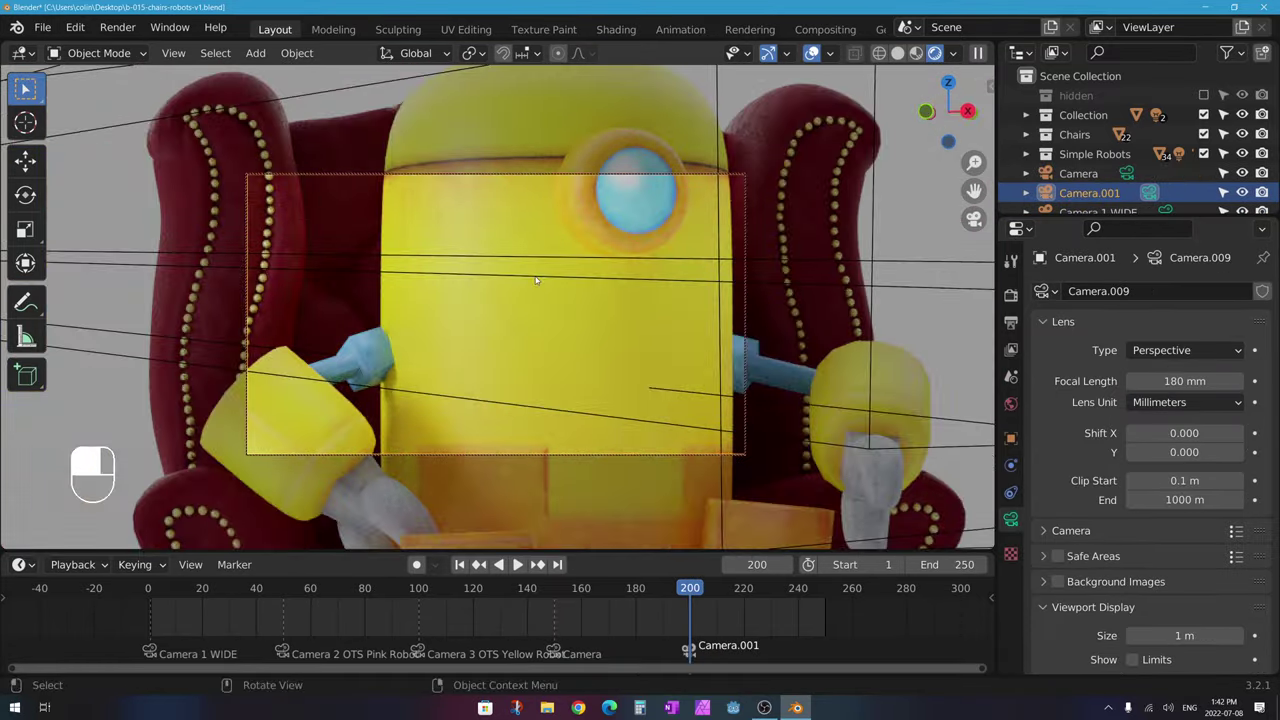
Step: Rename the camera bound at frame 150, facing the pink robot, as Camera 4 MCU Pink Robot
text(Camera 4 CU Pink Robot)
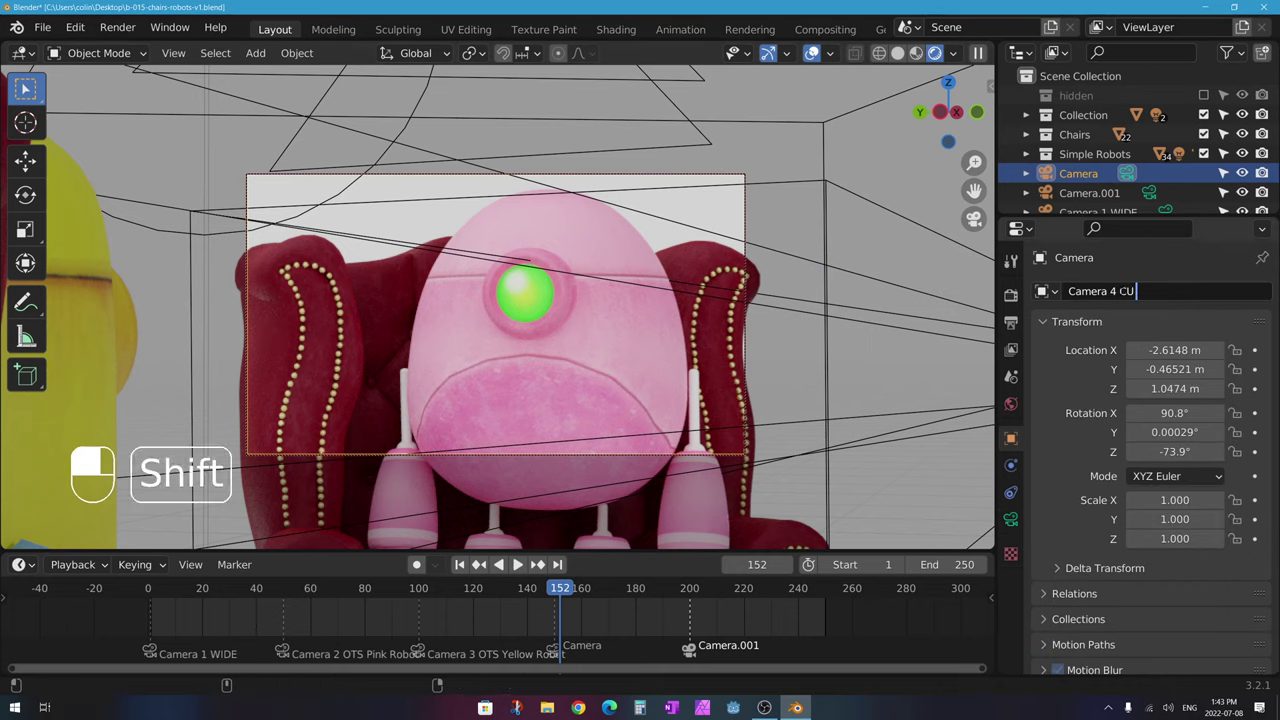
key(Return)
Step: Rename the camera bound at frame 200, facing the yellow robot, as Camera 5 CU Yellow Robot and save the file
key(space)
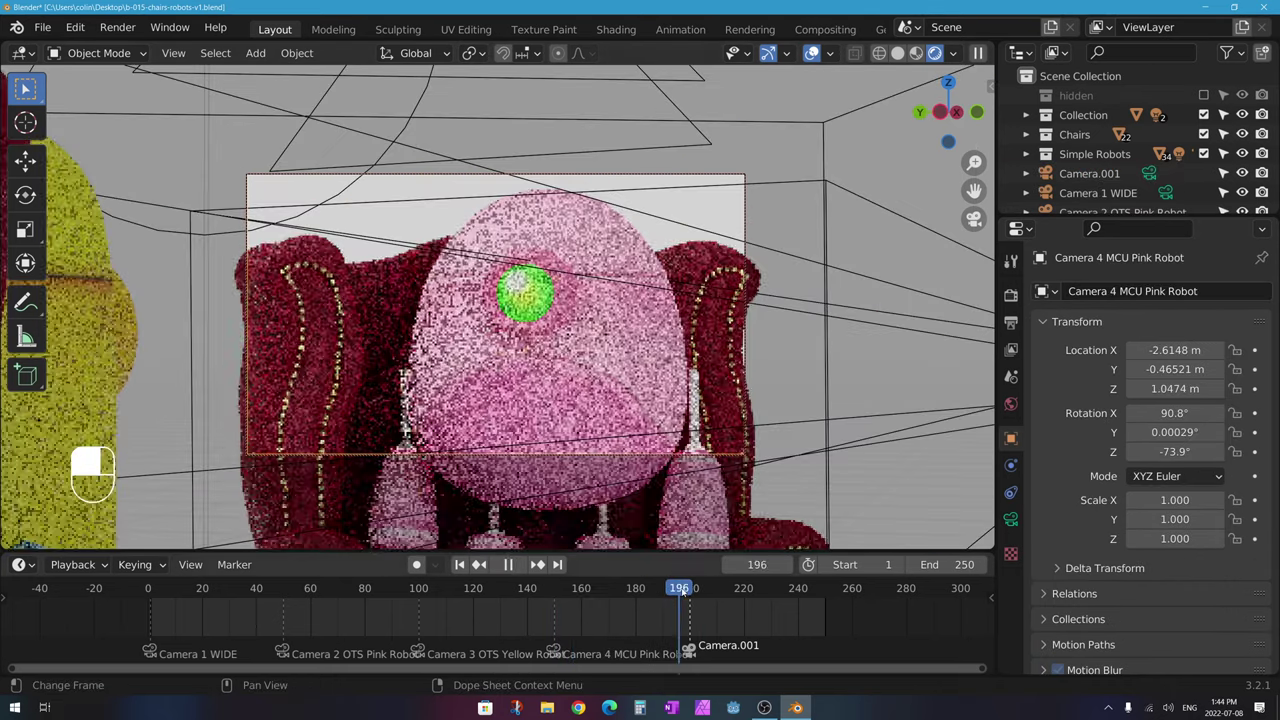
text(CU Yellow Robot)
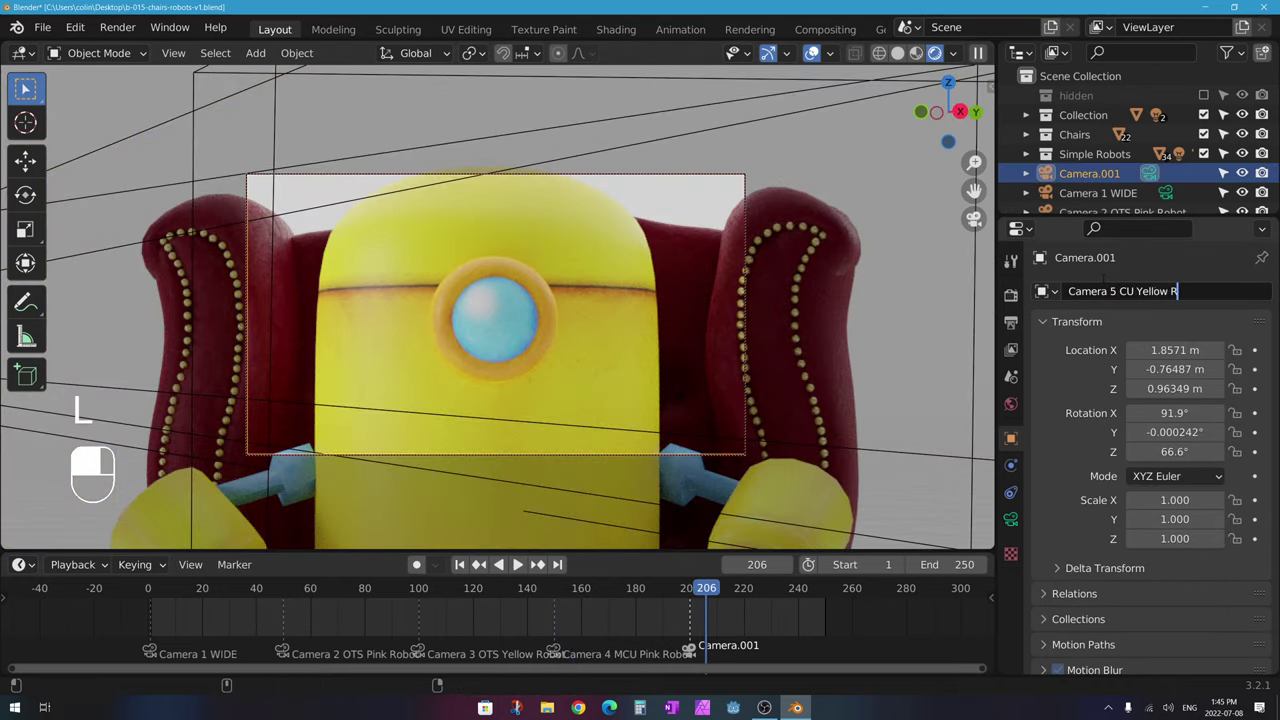
key(Return)
key(ctrl+s)
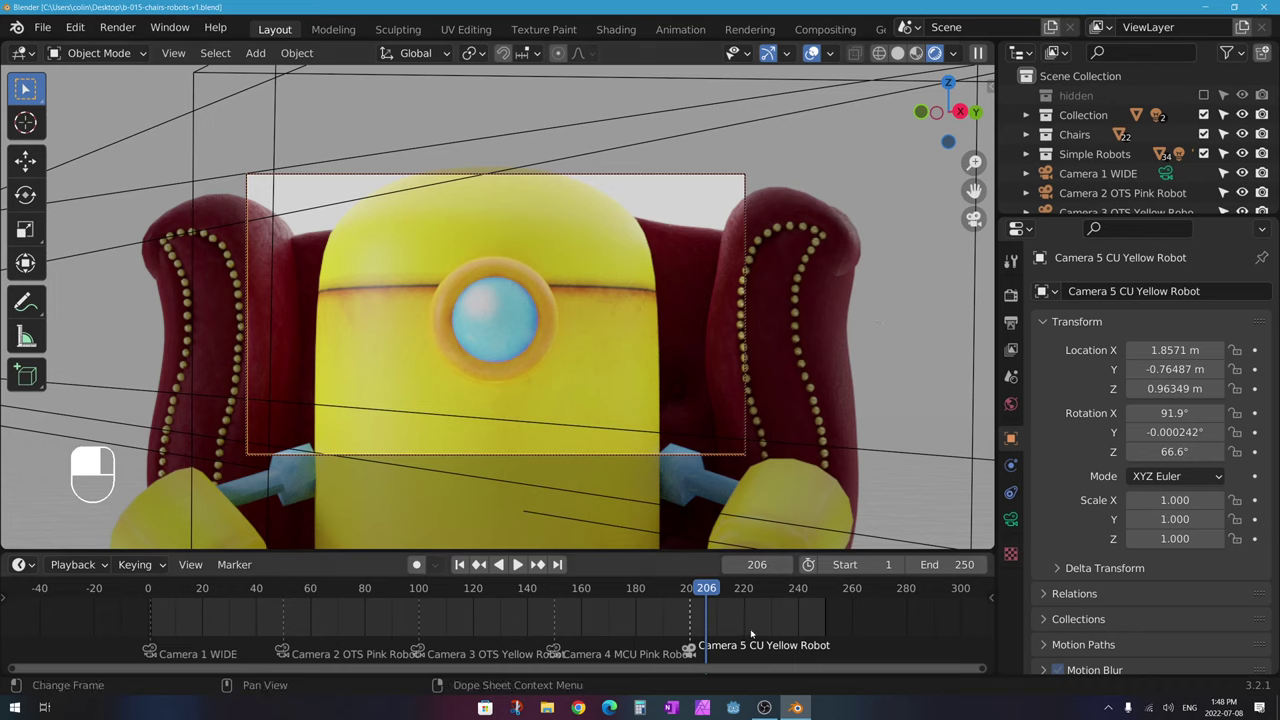
Step: Play the animation from frame 1 to check the switches between all five cameras
click(151, 590)
key(space)
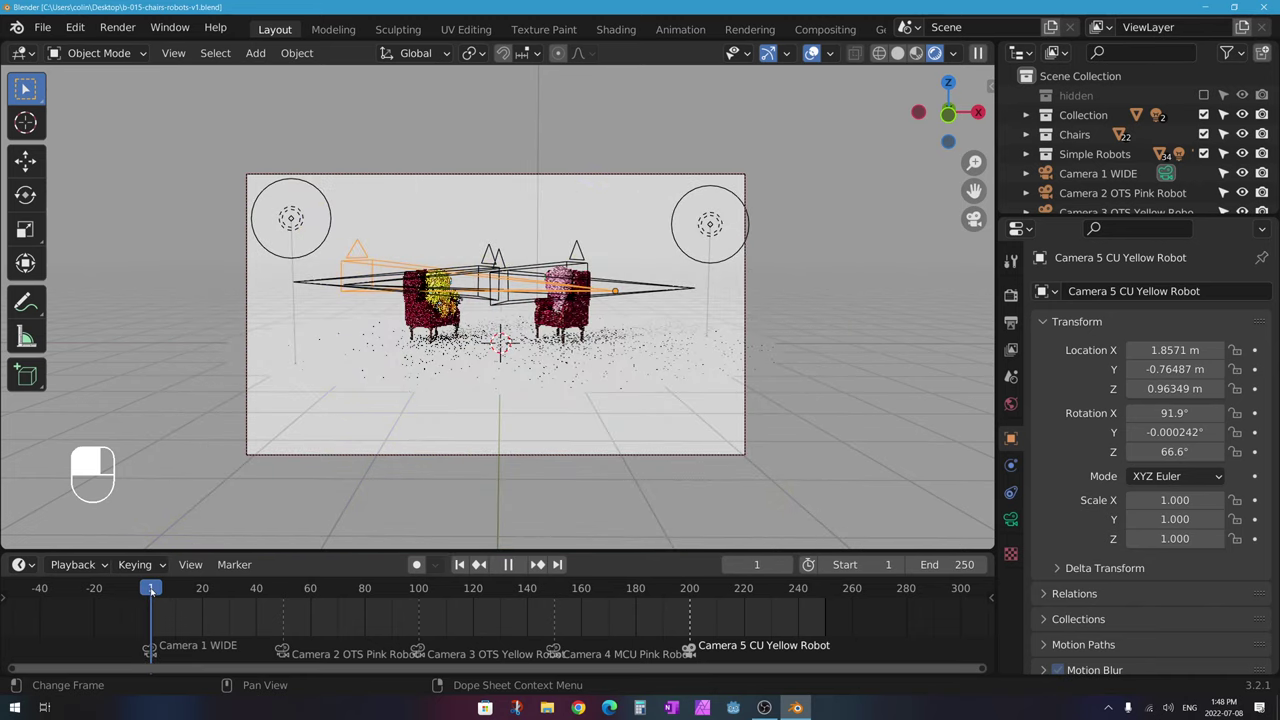
click(520, 564)
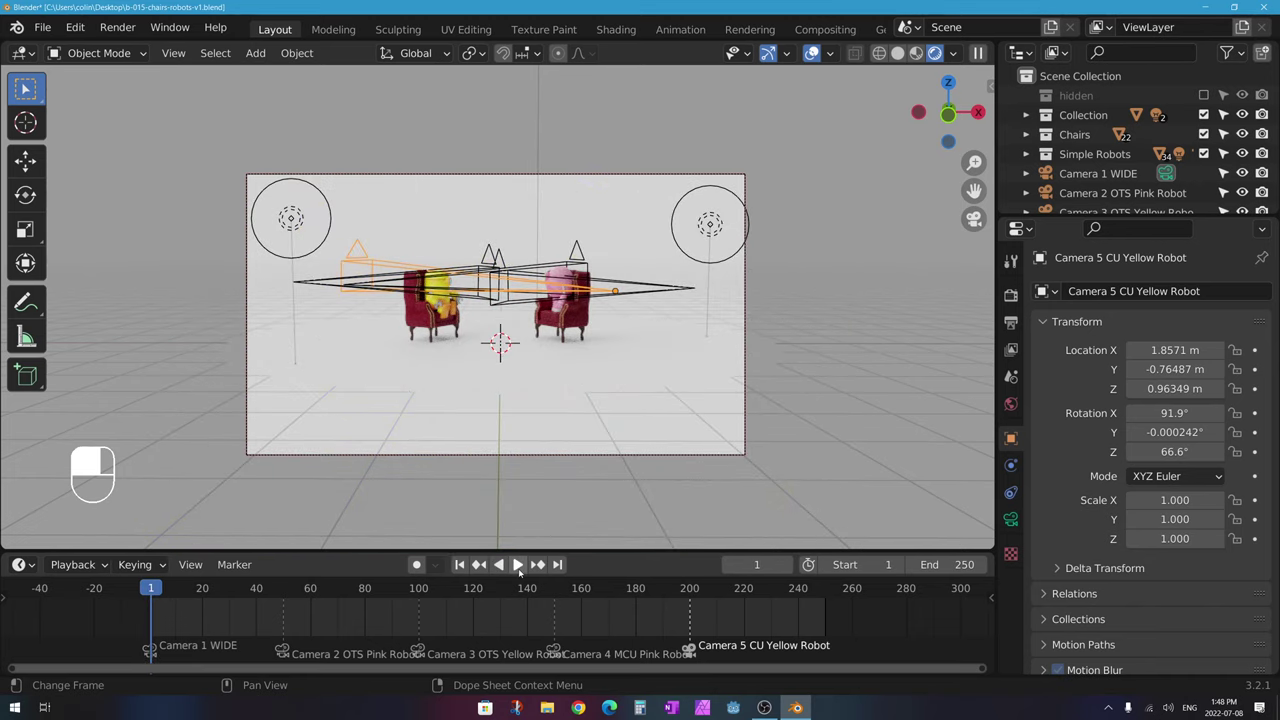
click(518, 565)
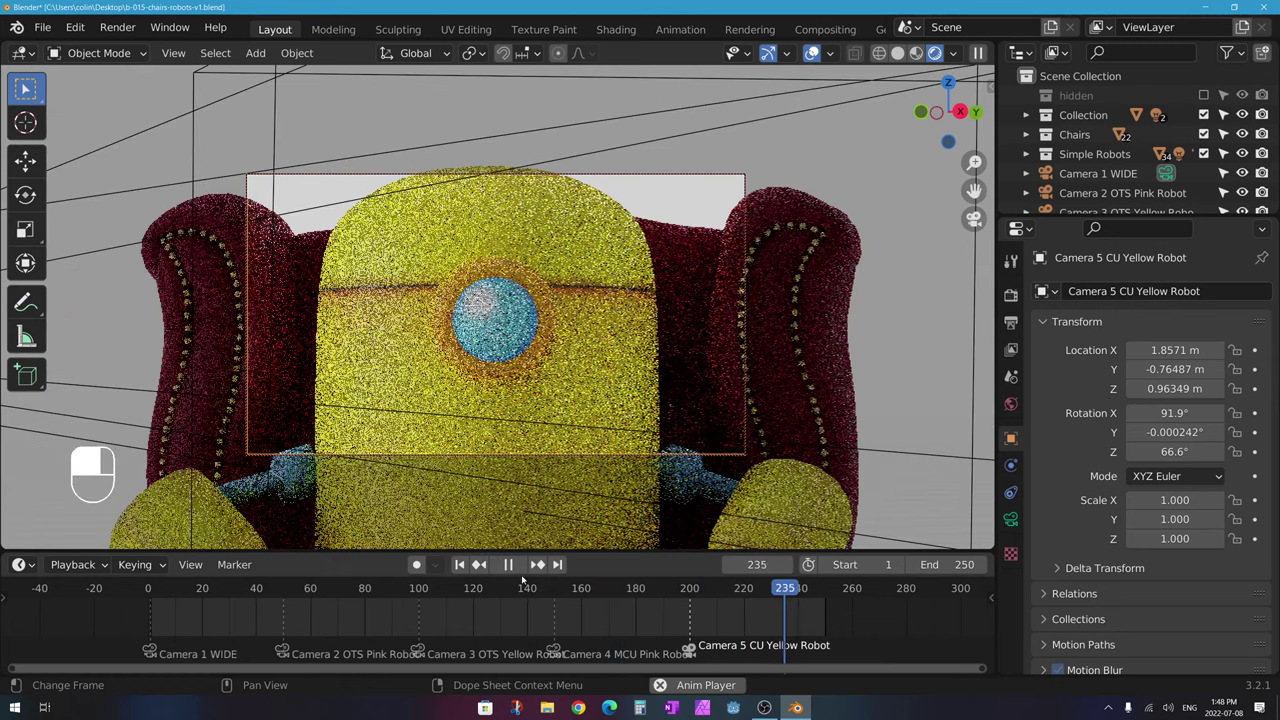
key(space)
Step: Outside the camera view, scale Camera 5 CU Yellow Robot down to about 0.206 and shrink Camera 3 OTS Yellow Robot as well
key(KP_0)
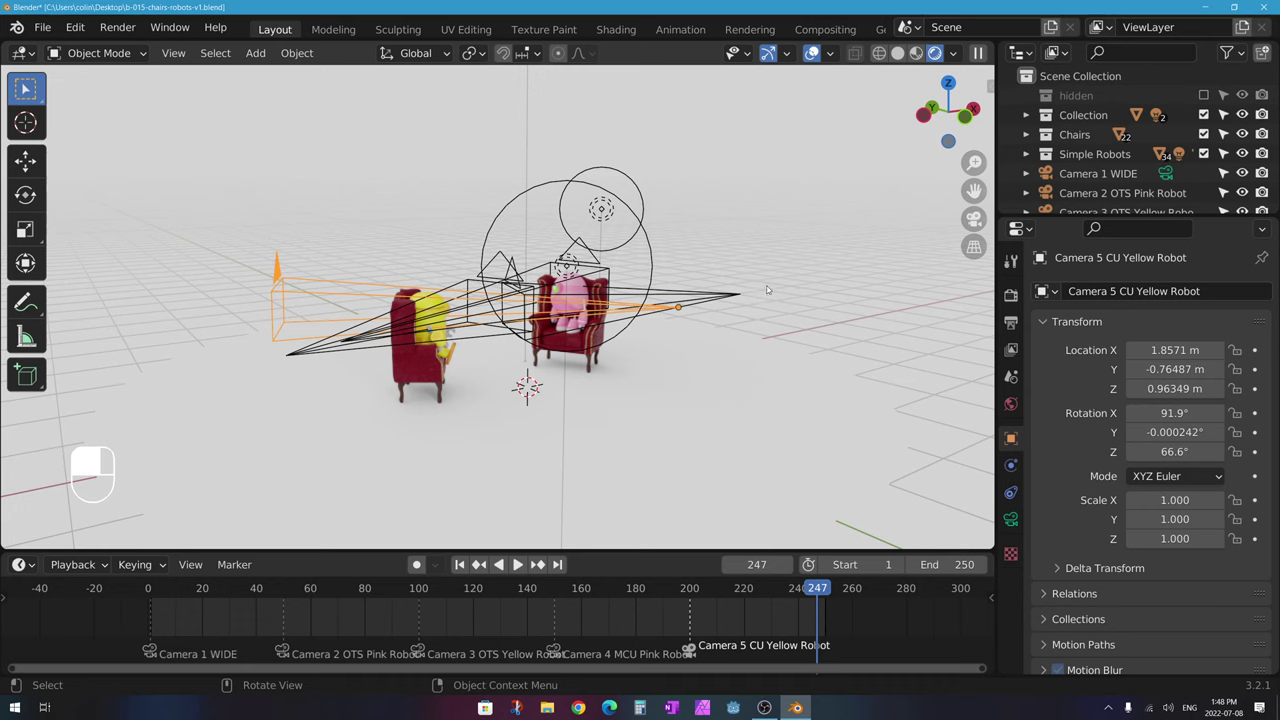
key(s)
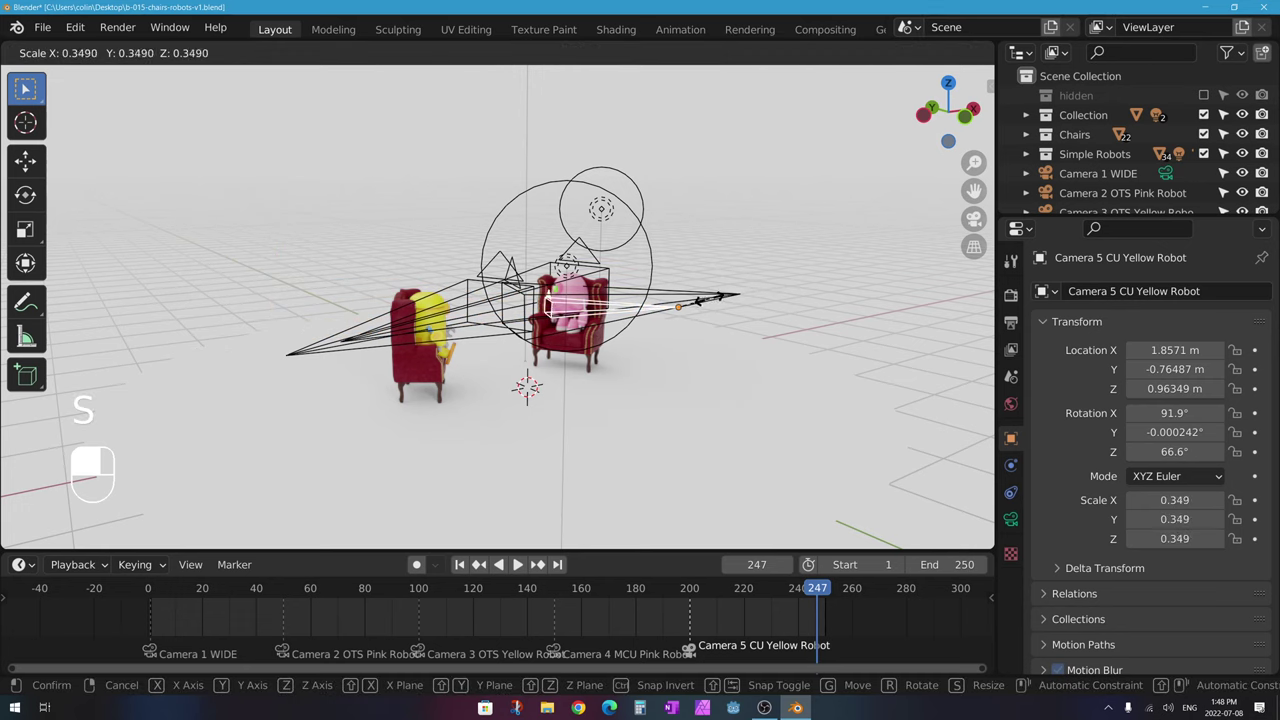
click(673, 300)
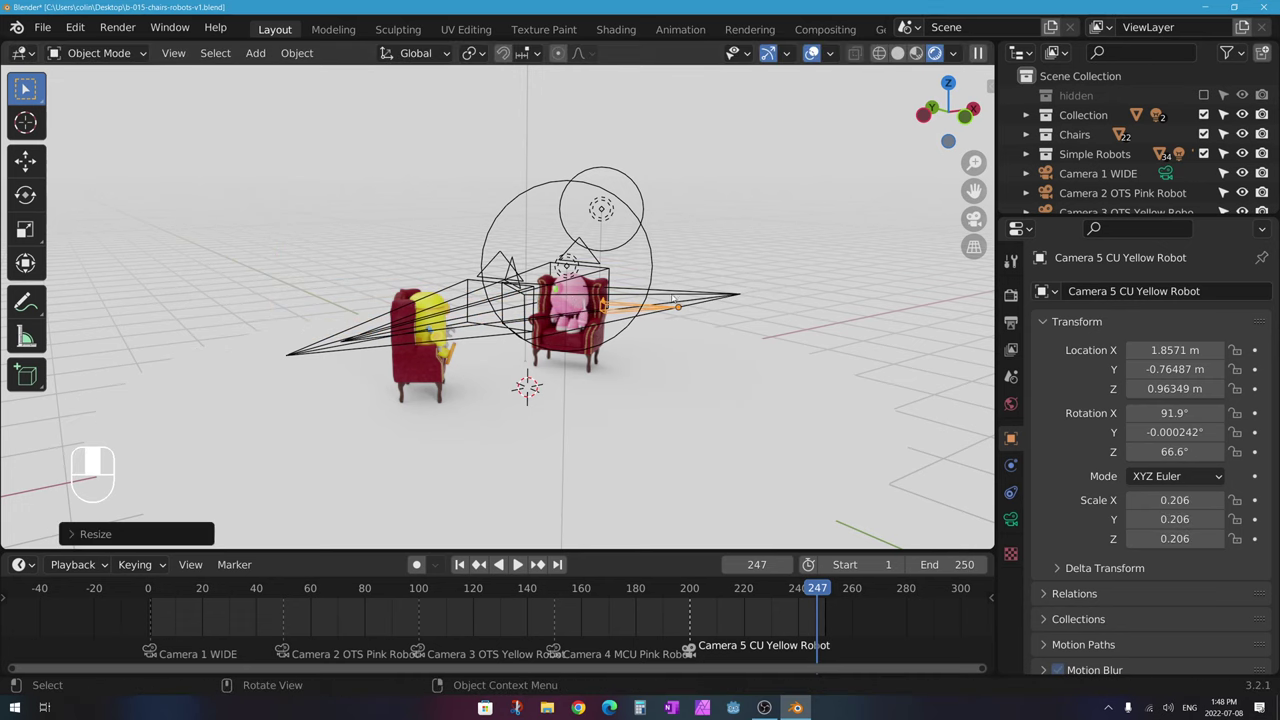
click(674, 300)
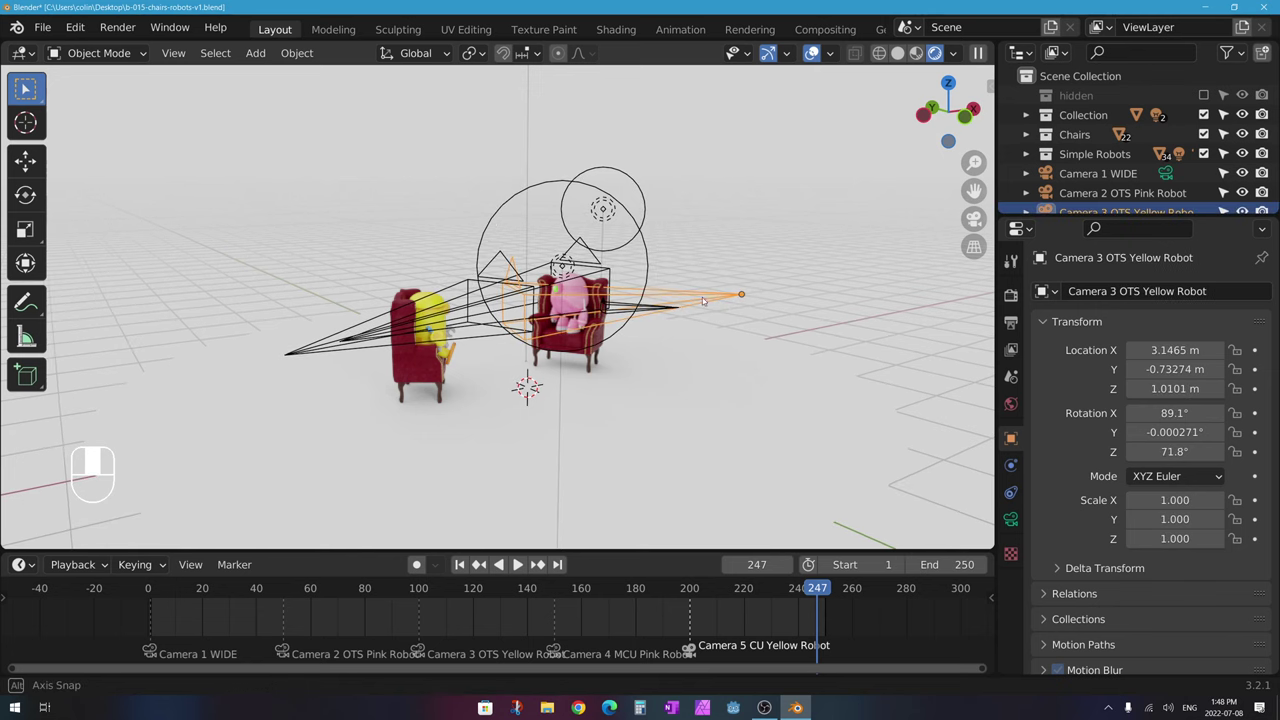
middle_drag(718, 294, 760, 300)
key(s)
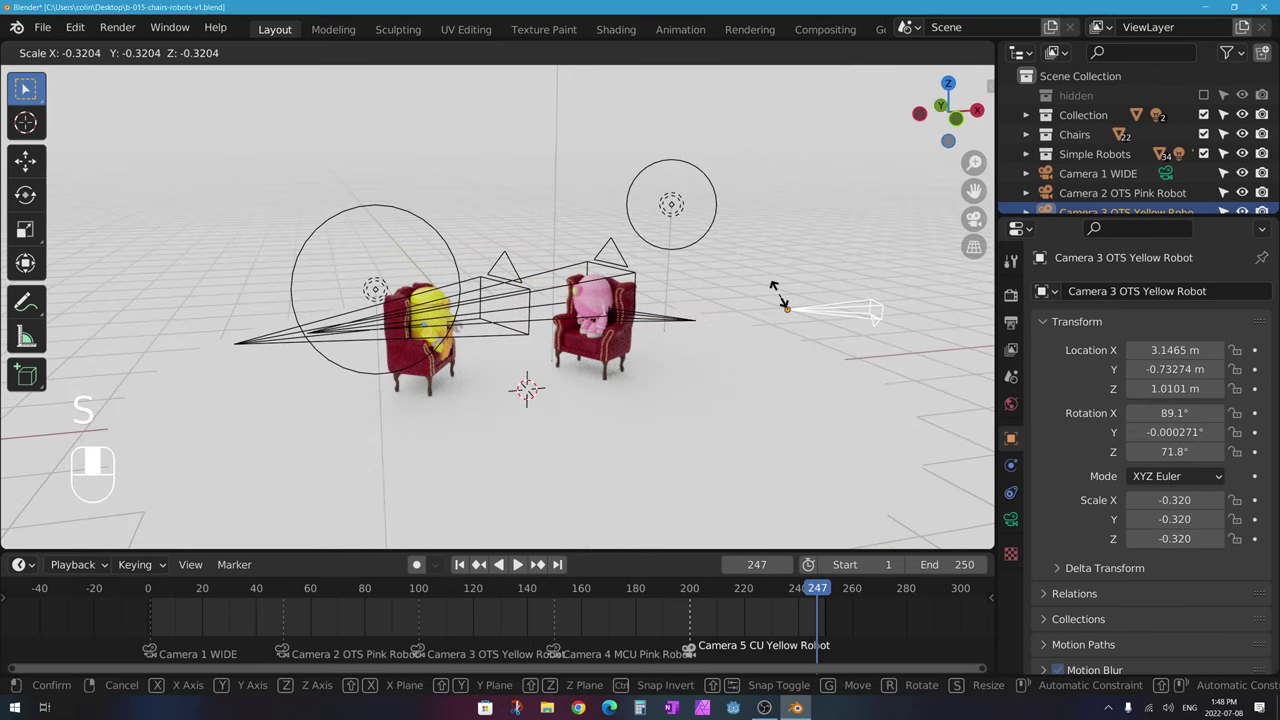
click(797, 293)
Step: Scale Camera 2 OTS Pink Robot down to about 0.142 and Camera 4 MCU Pink Robot to about 0.418
click(476, 284)
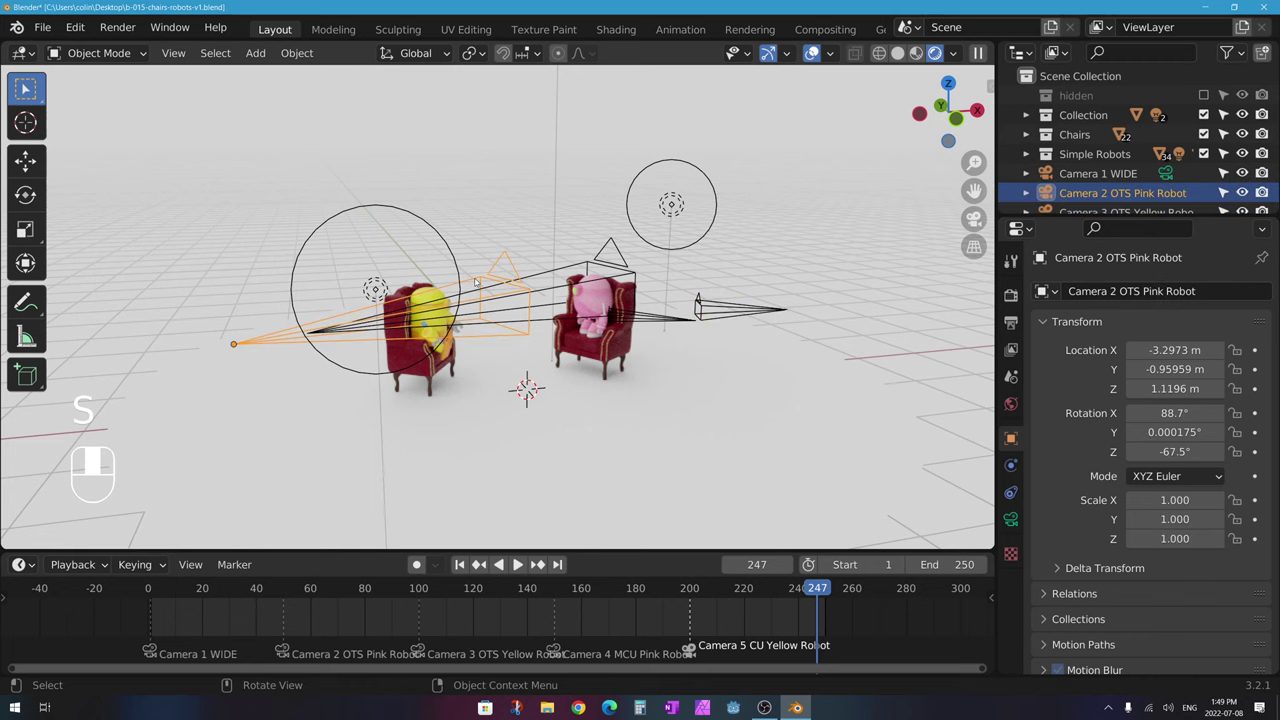
key(s)
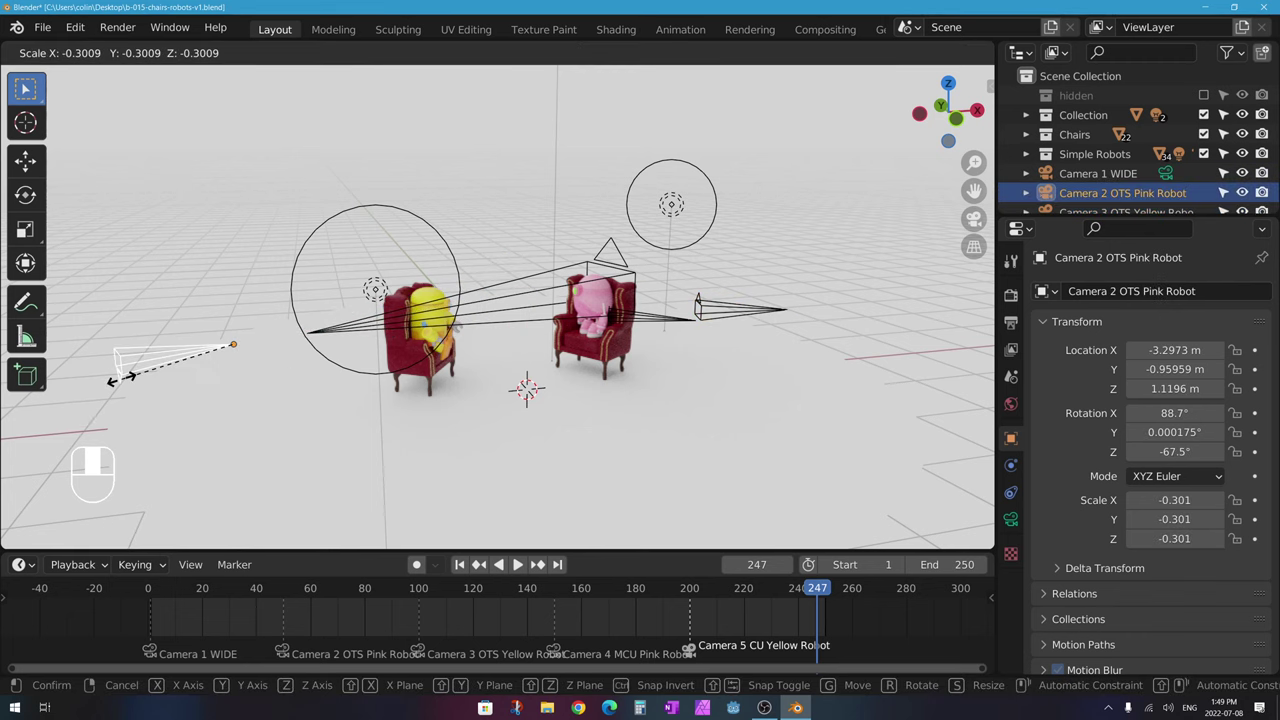
click(296, 327)
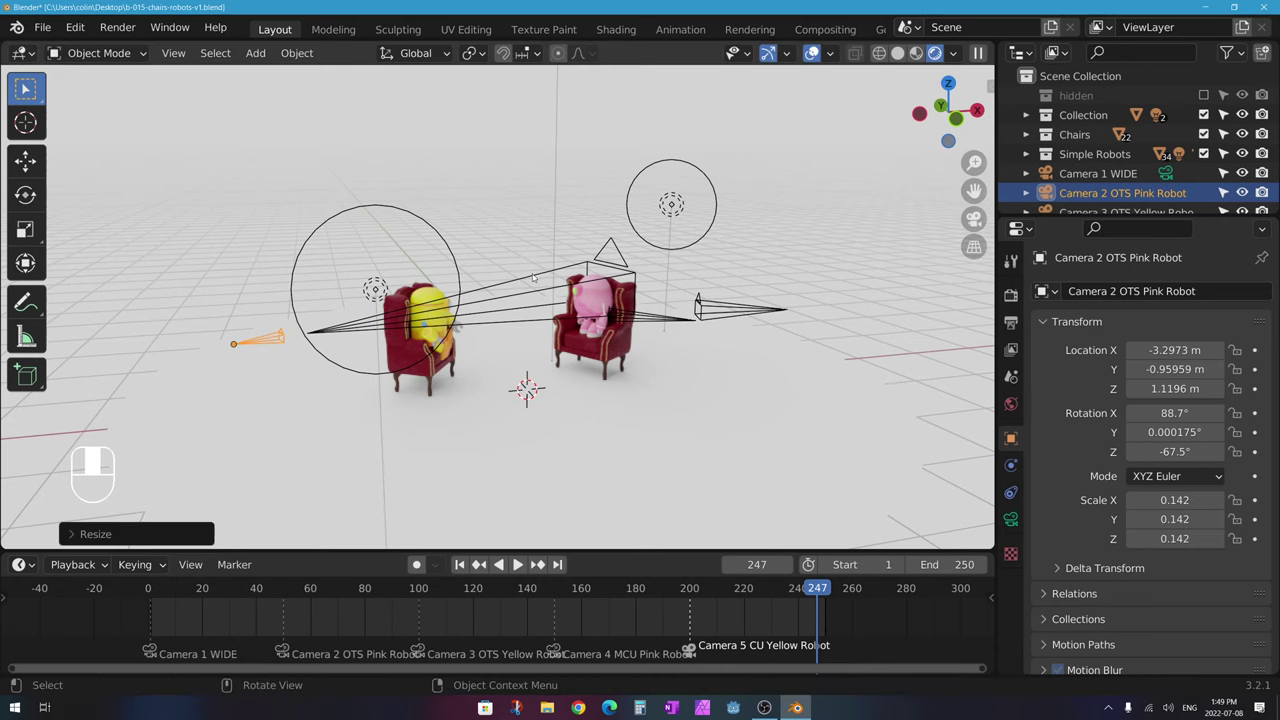
click(533, 277)
key(s)
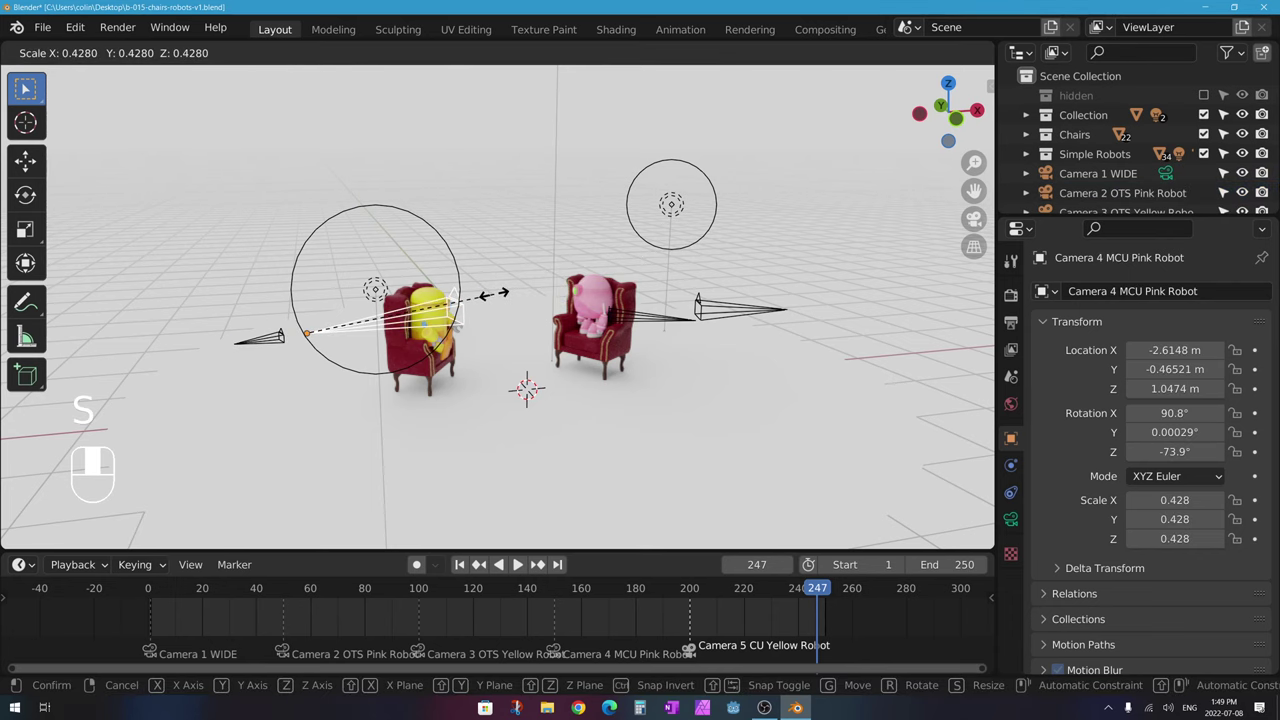
click(490, 297)
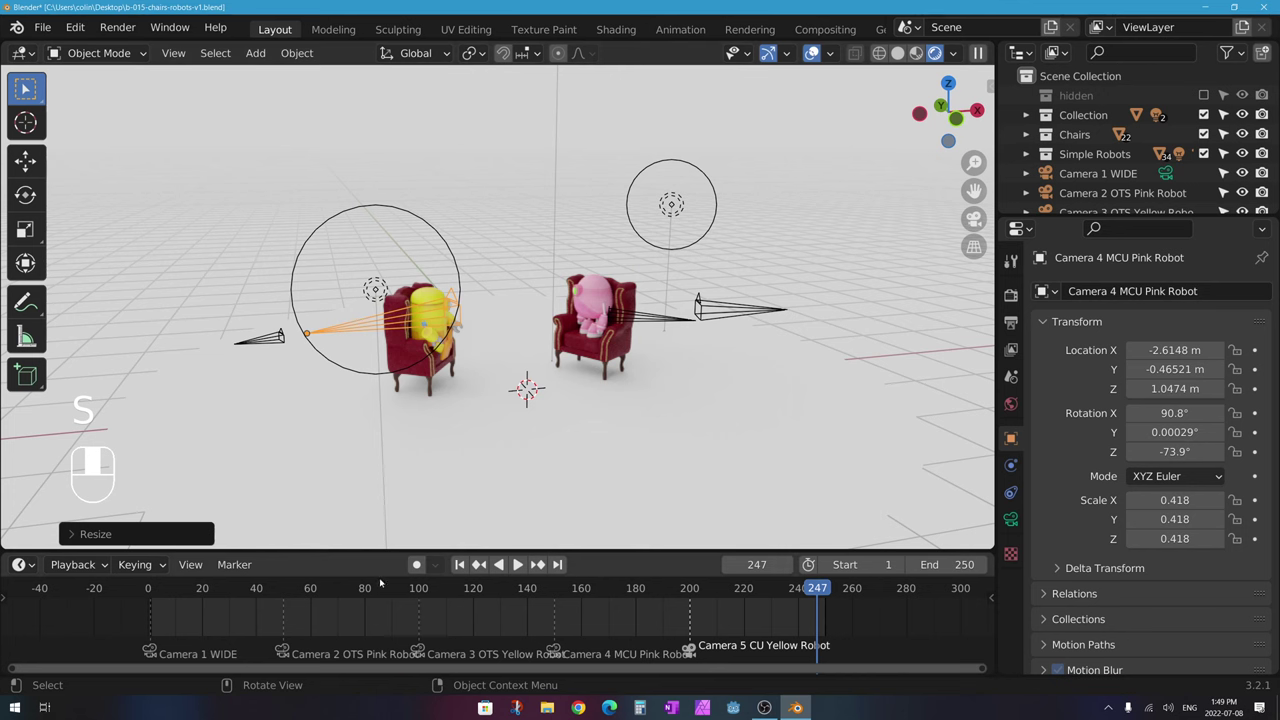
Step: Return to the camera view and scrub and play the timeline from frame 0 to review the shots with the shrunken camera objects
key(KP_0)
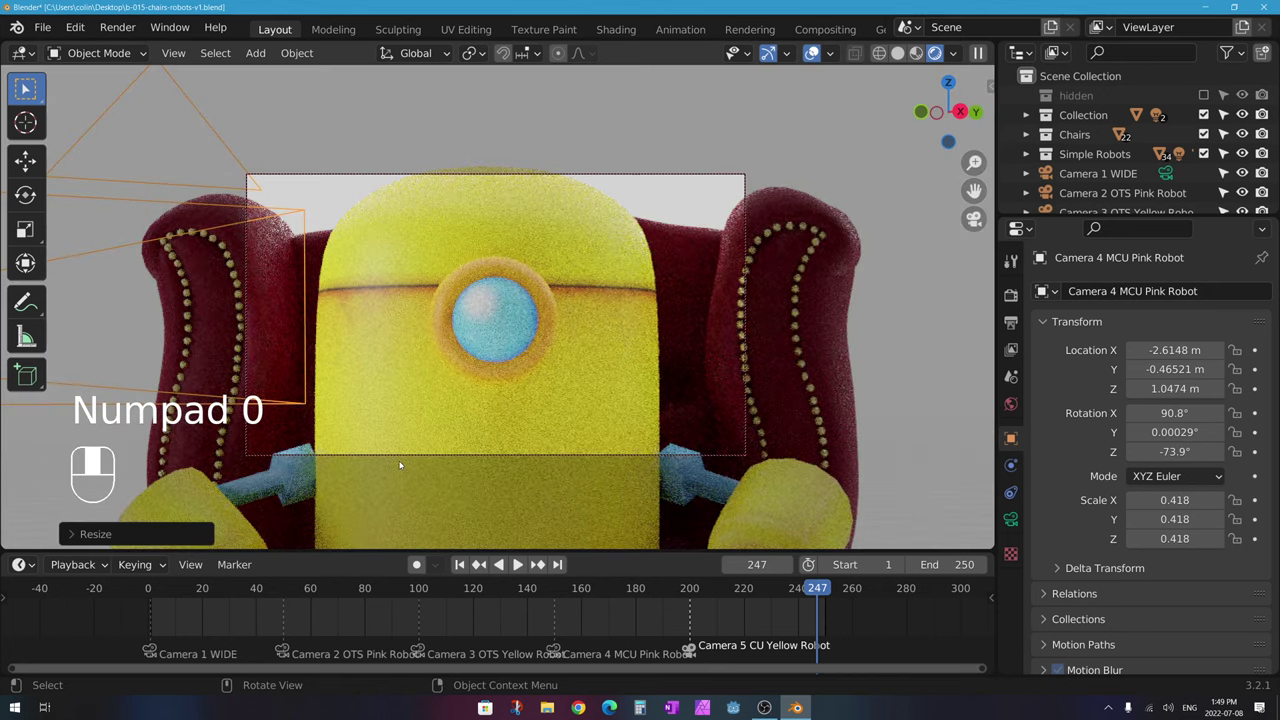
key(space)
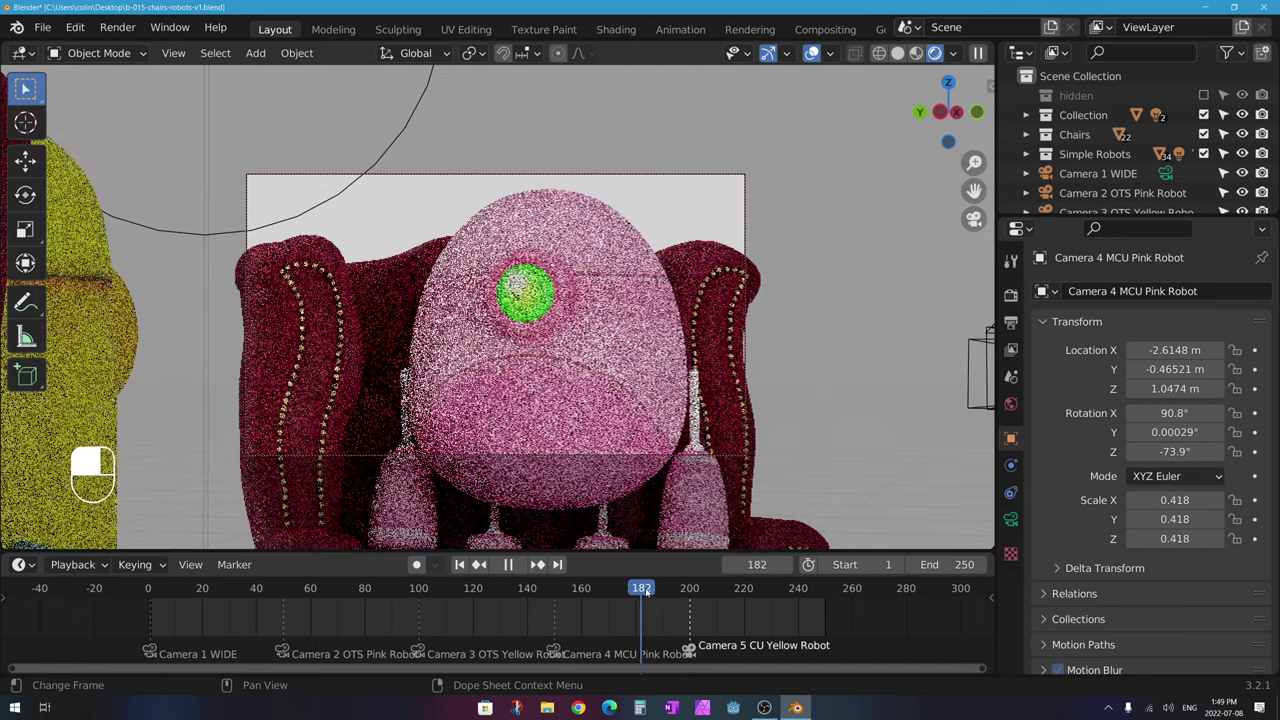
click(594, 605)
drag(594, 605, 592, 605)
key(space)
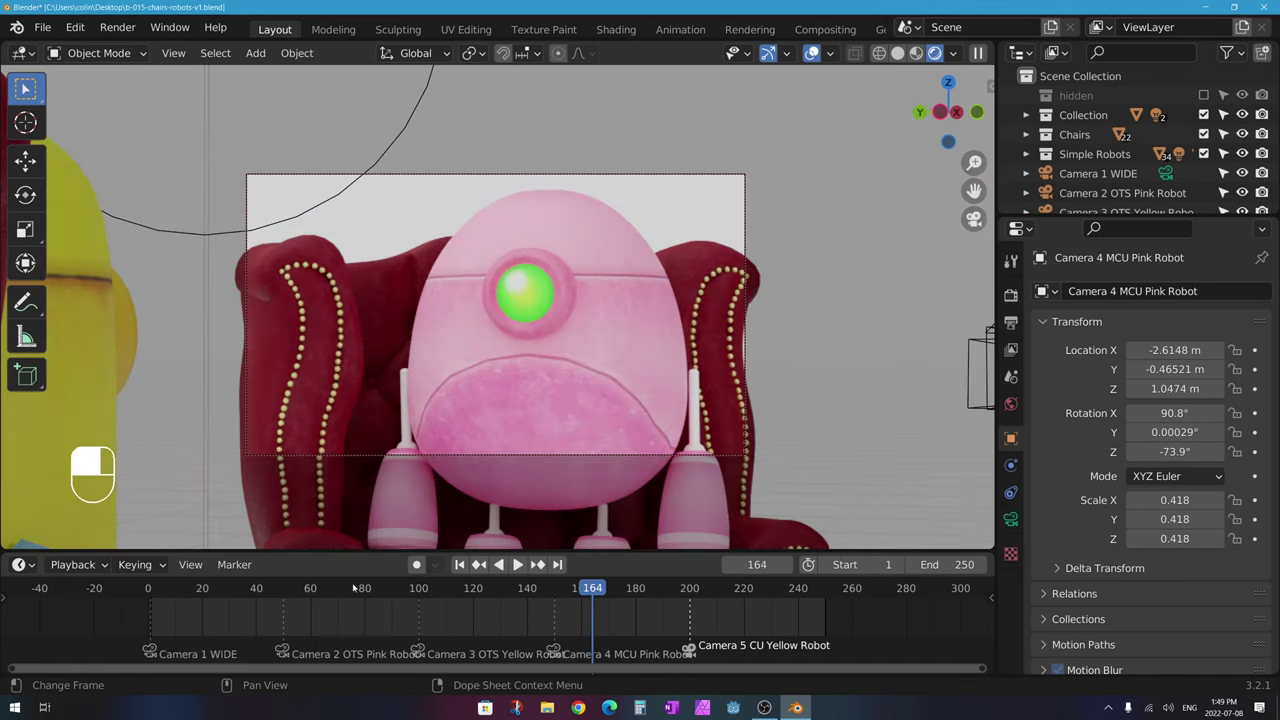
click(148, 600)
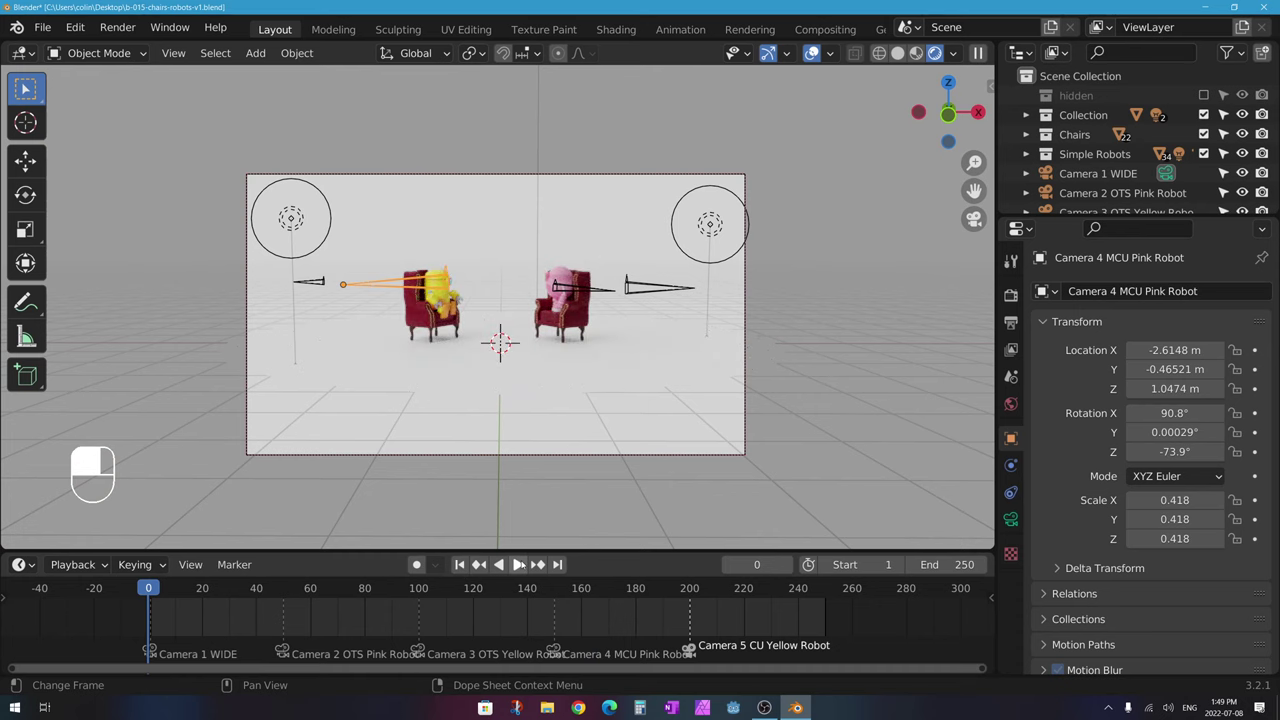
click(517, 564)
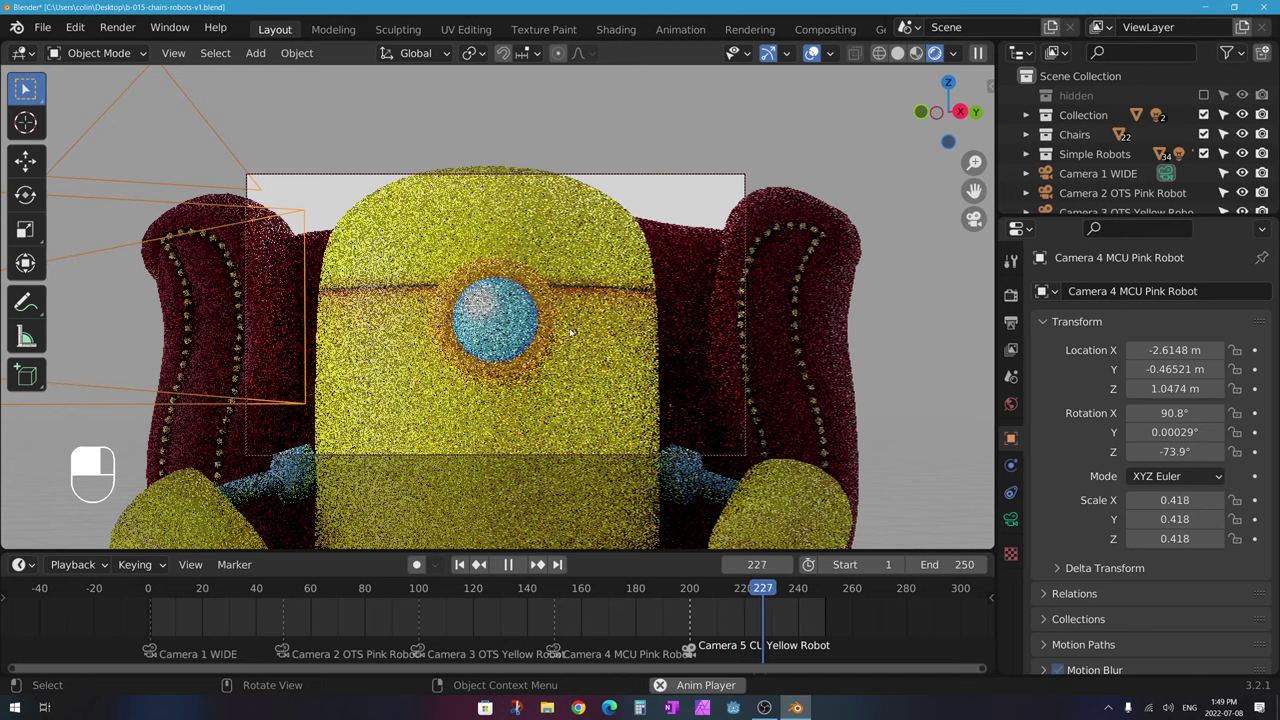
key(space)
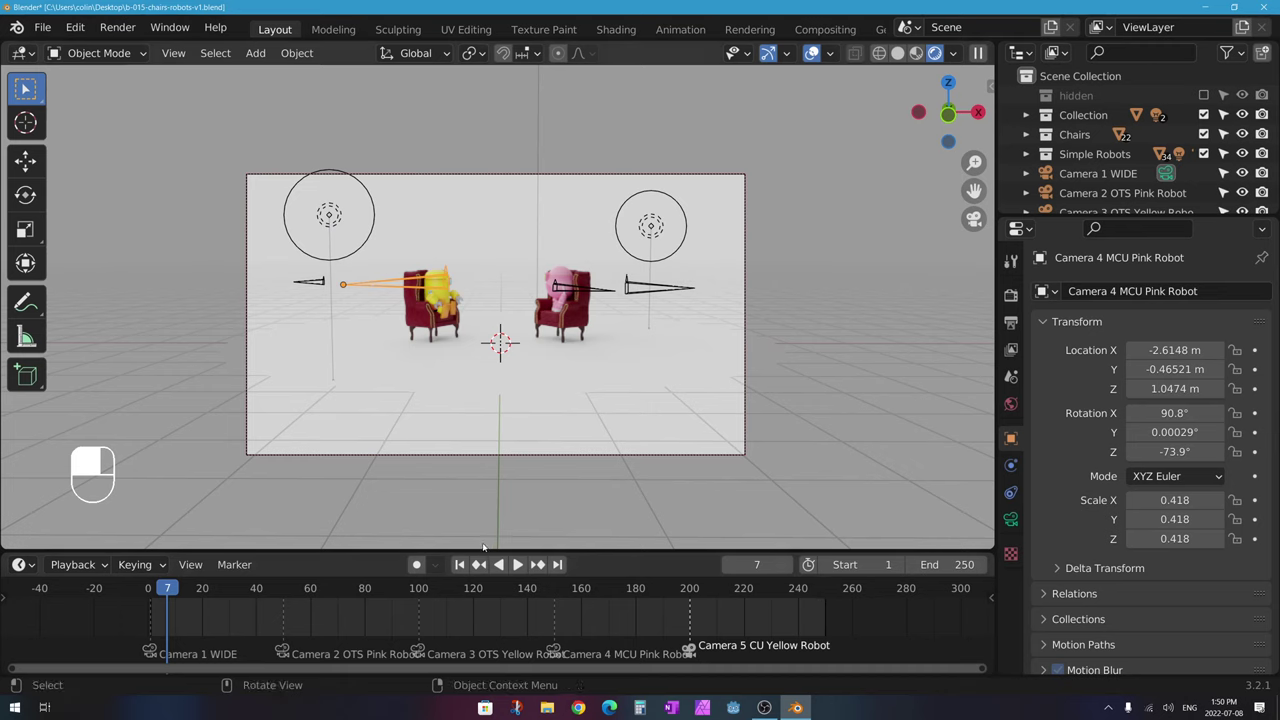
Step: Outside the camera view, select Camera 1 WIDE and insert a Location & Rotation keyframe for it at frame 1
click(266, 176)
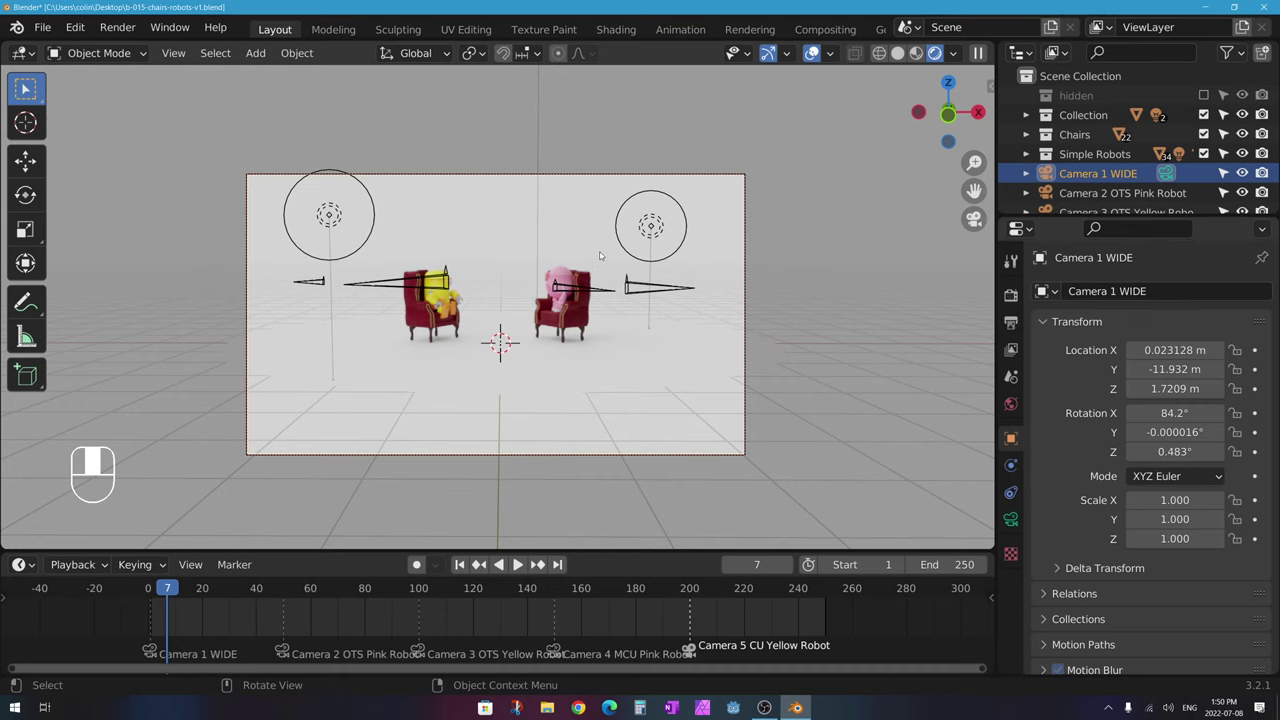
key(KP_0)
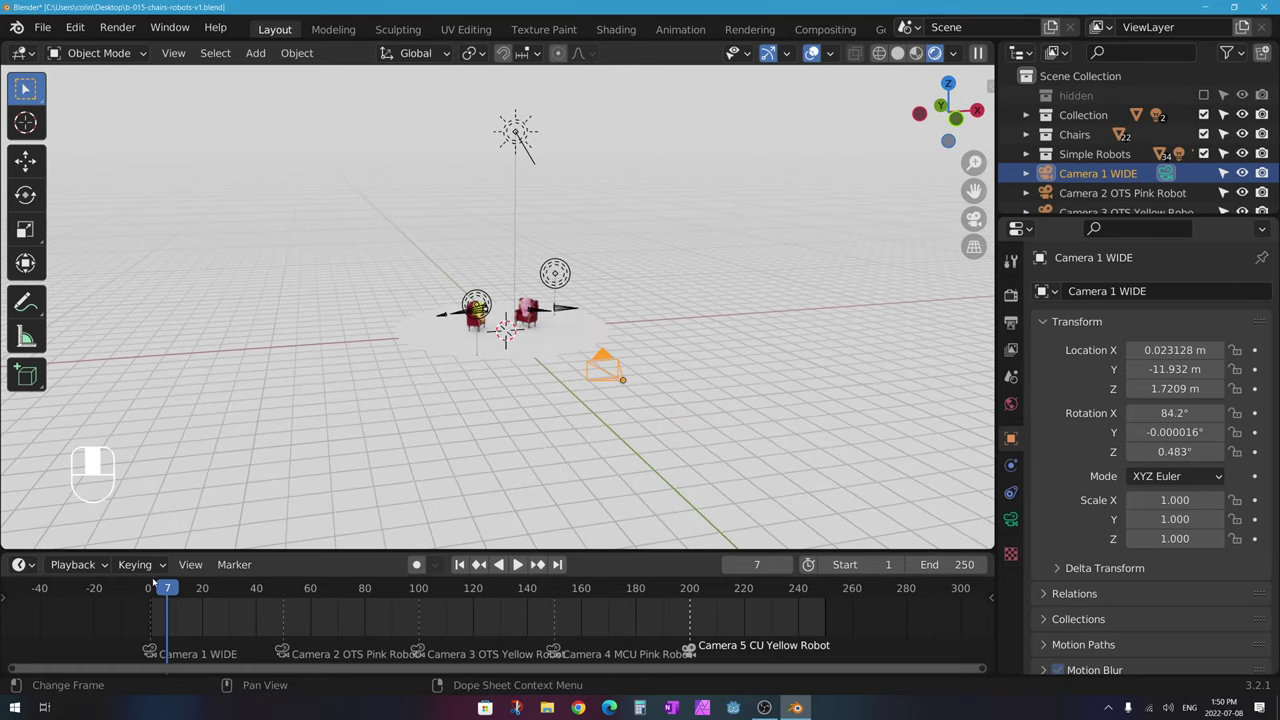
drag(162, 590, 148, 590)
key(space)
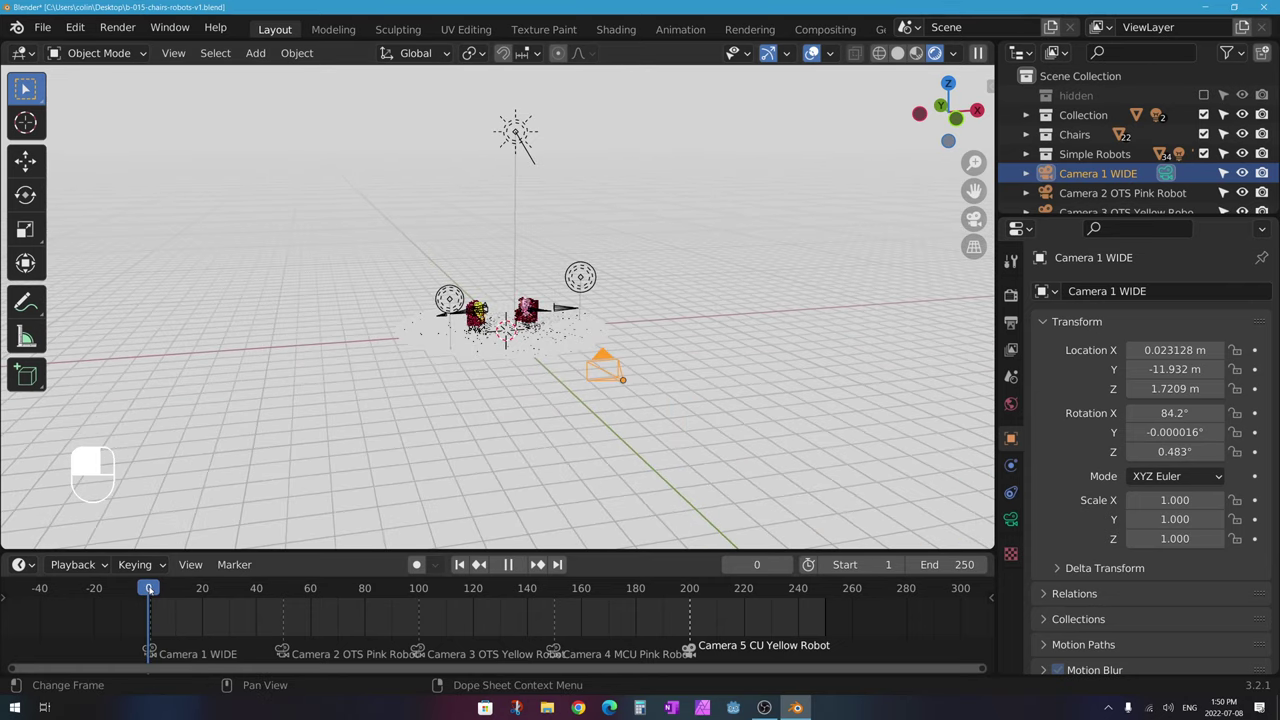
key(space)
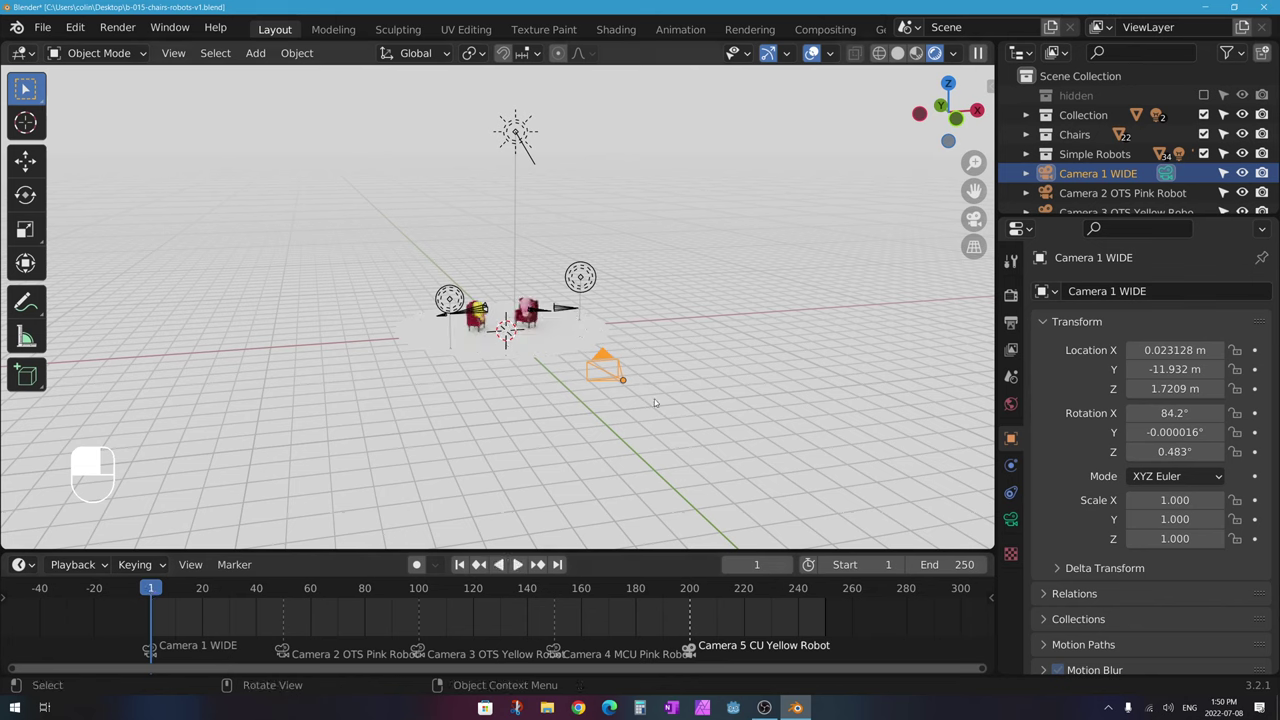
key(i)
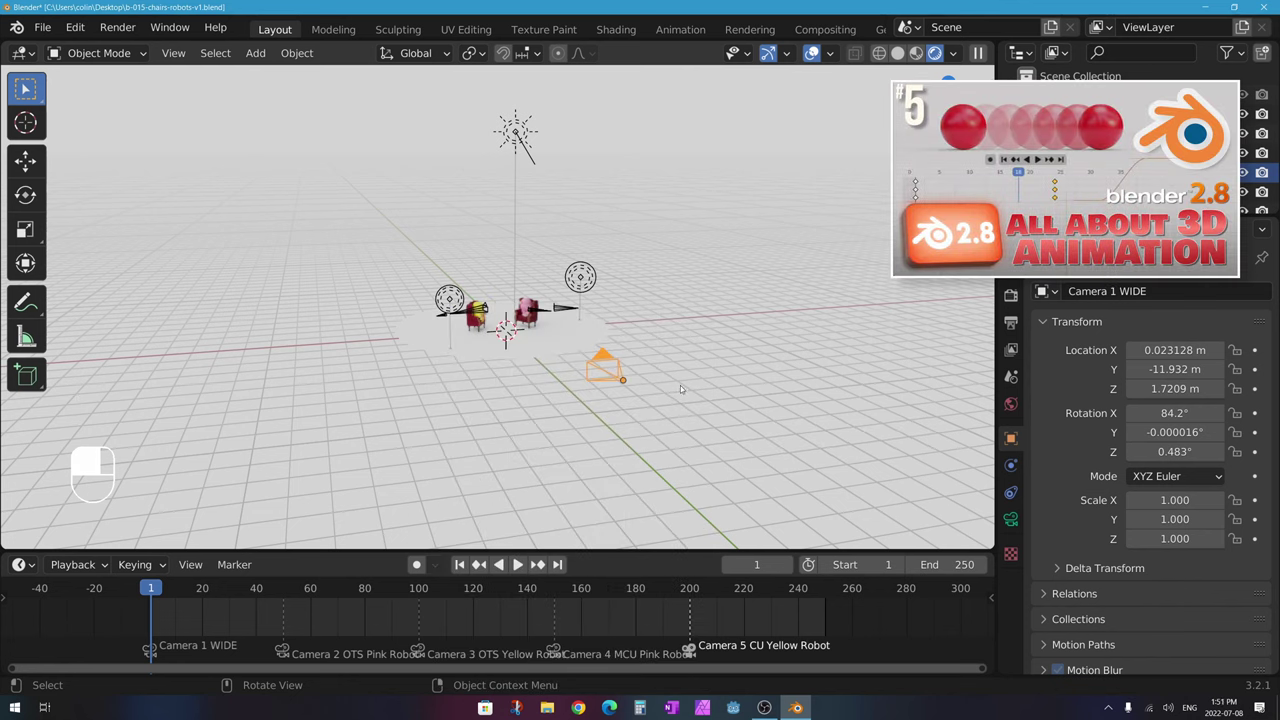
key(i)
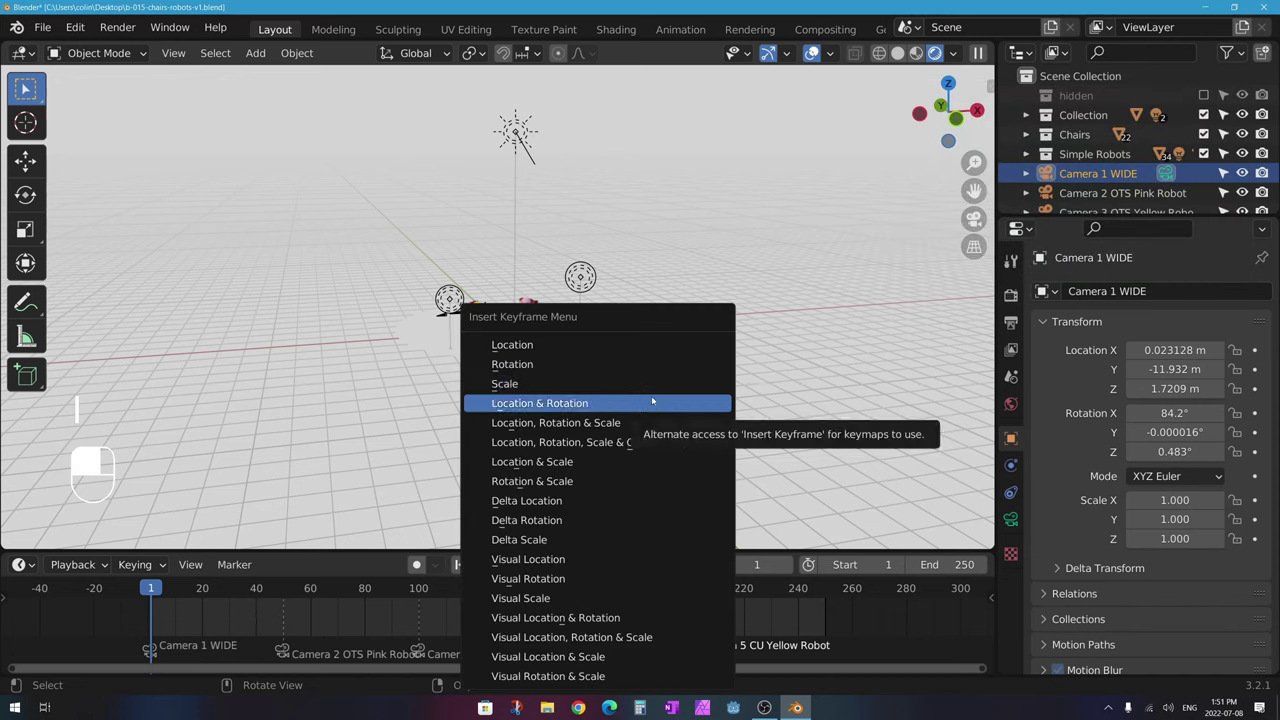
click(585, 403)
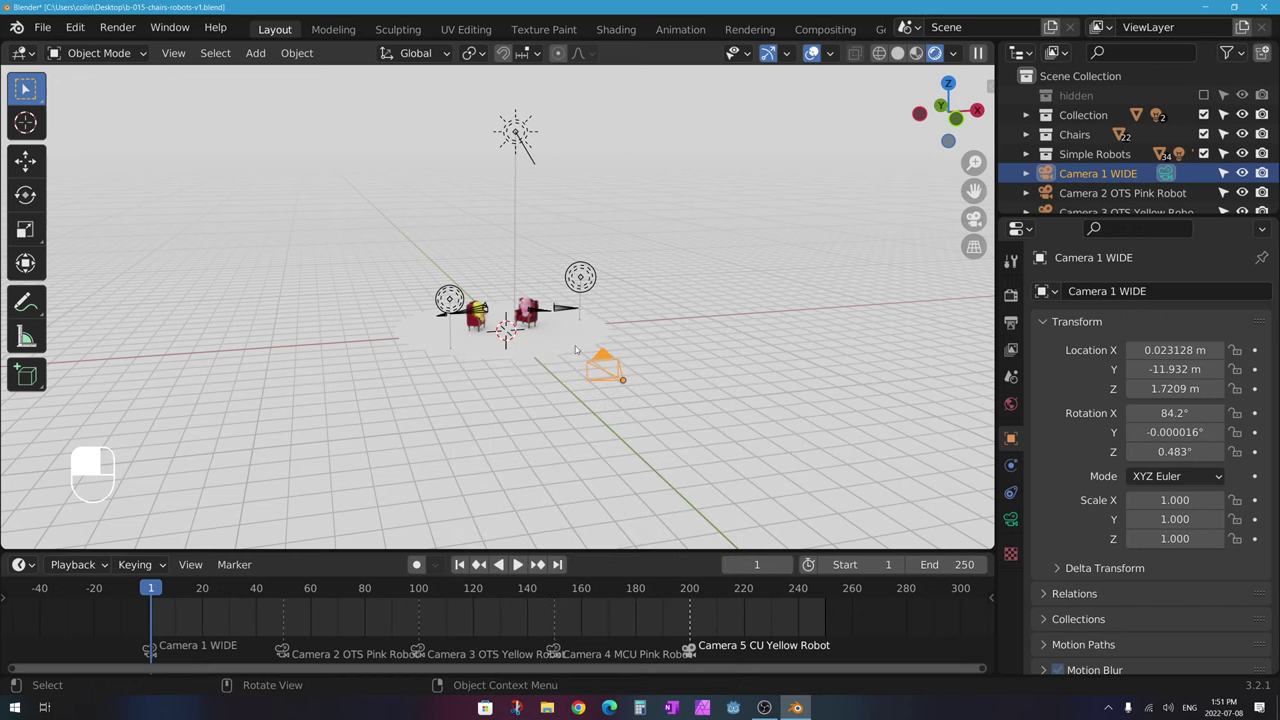
key(i)
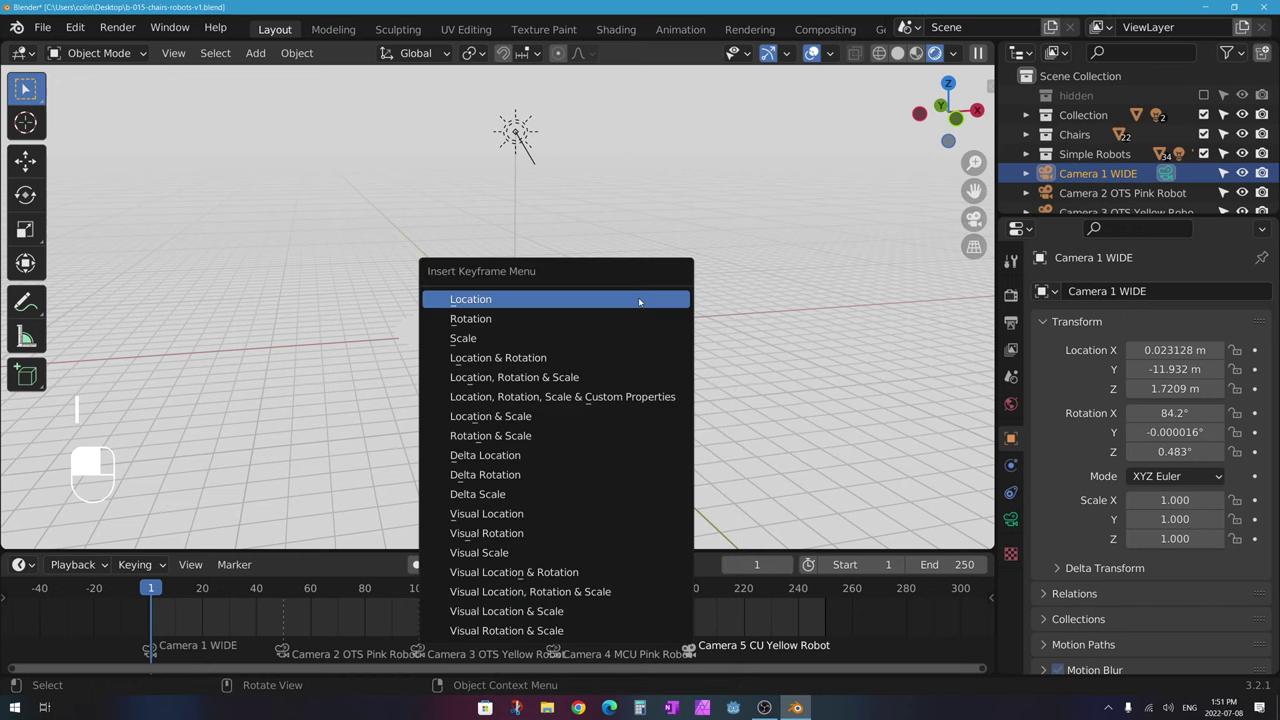
click(603, 357)
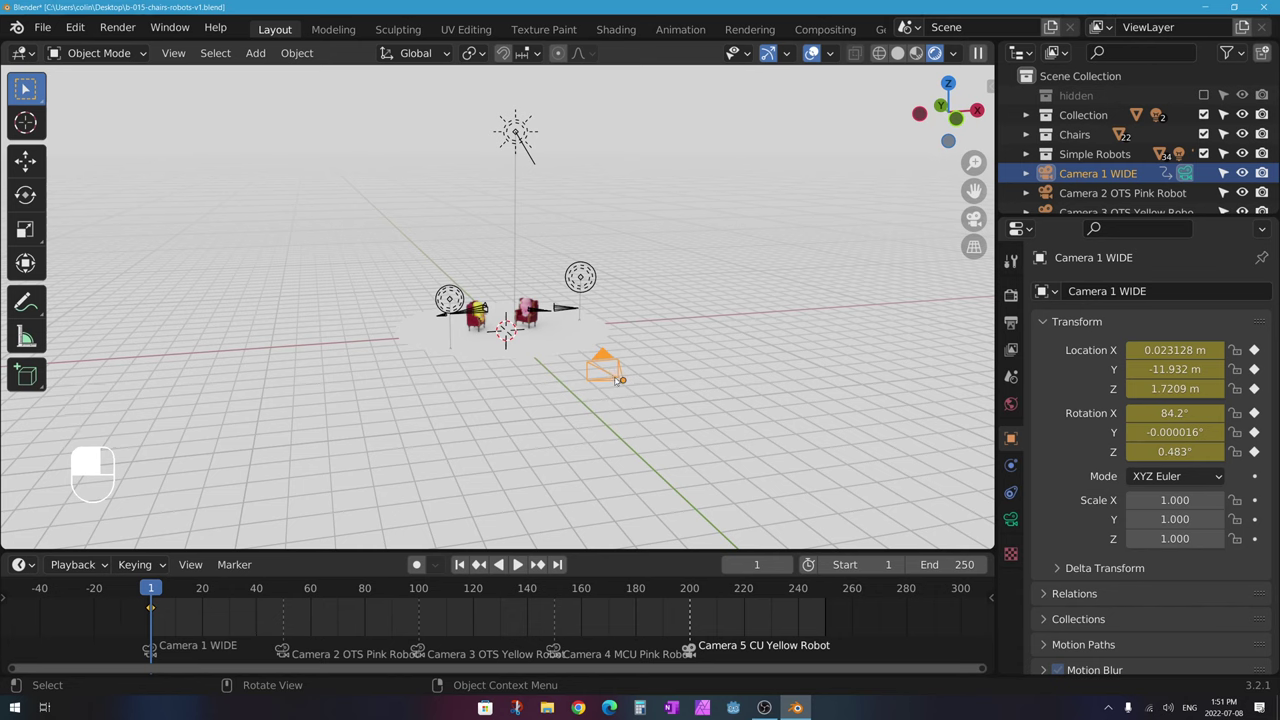
Step: Move Camera 1 WIDE to about X -2.29 m, turn it toward the robots at about -9.6° Z, and rekey Location & Rotation at frame 1
key(shift+space)
key(g)
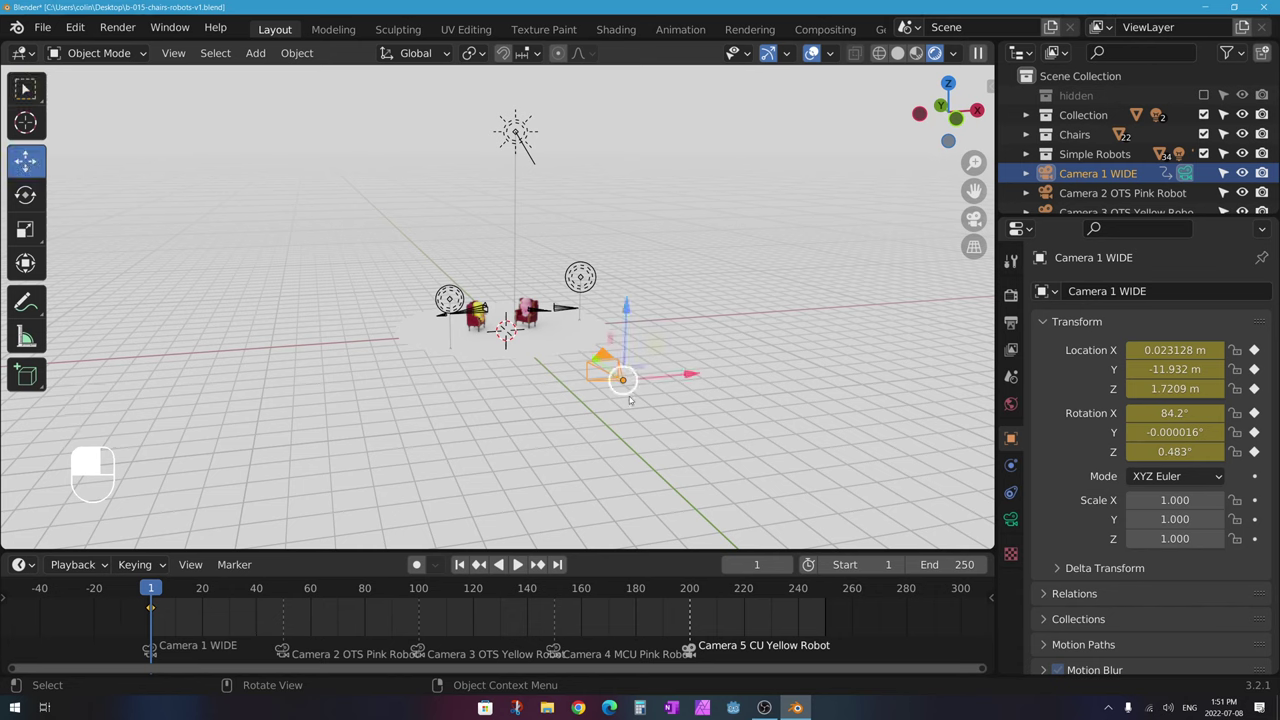
drag(695, 375, 611, 378)
key(KP_0)
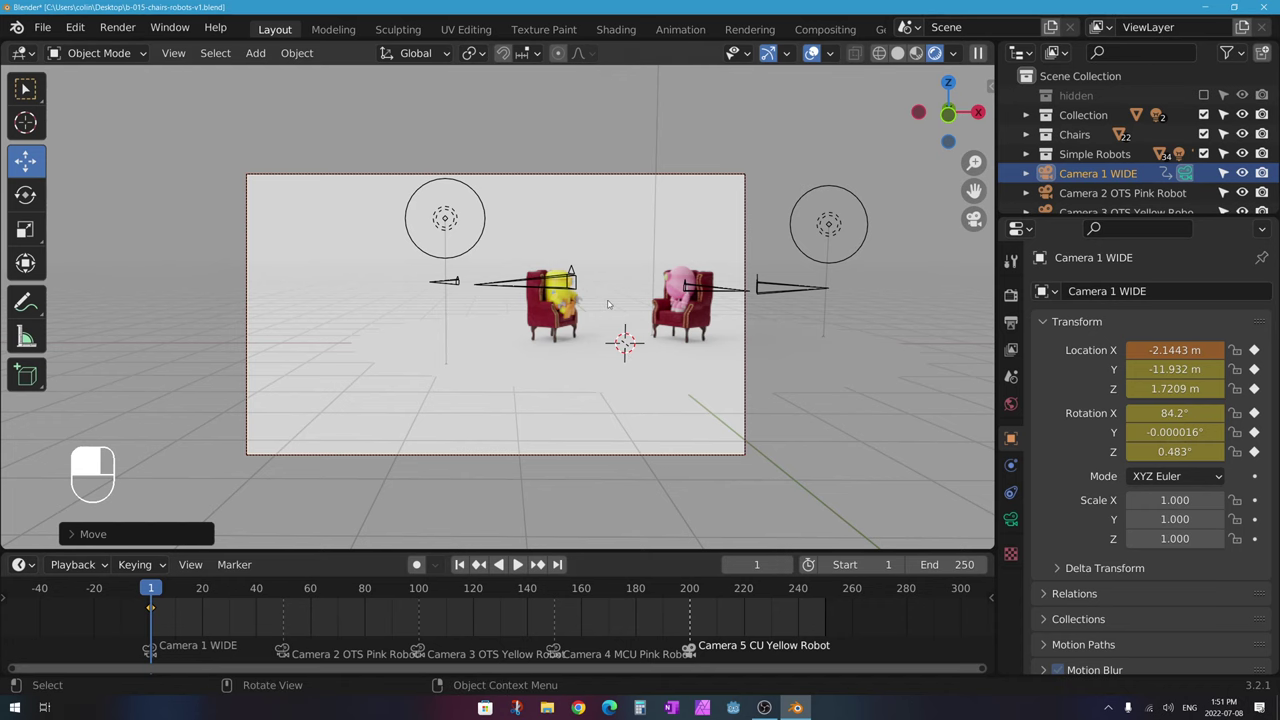
middle_drag(588, 310, 515, 297)
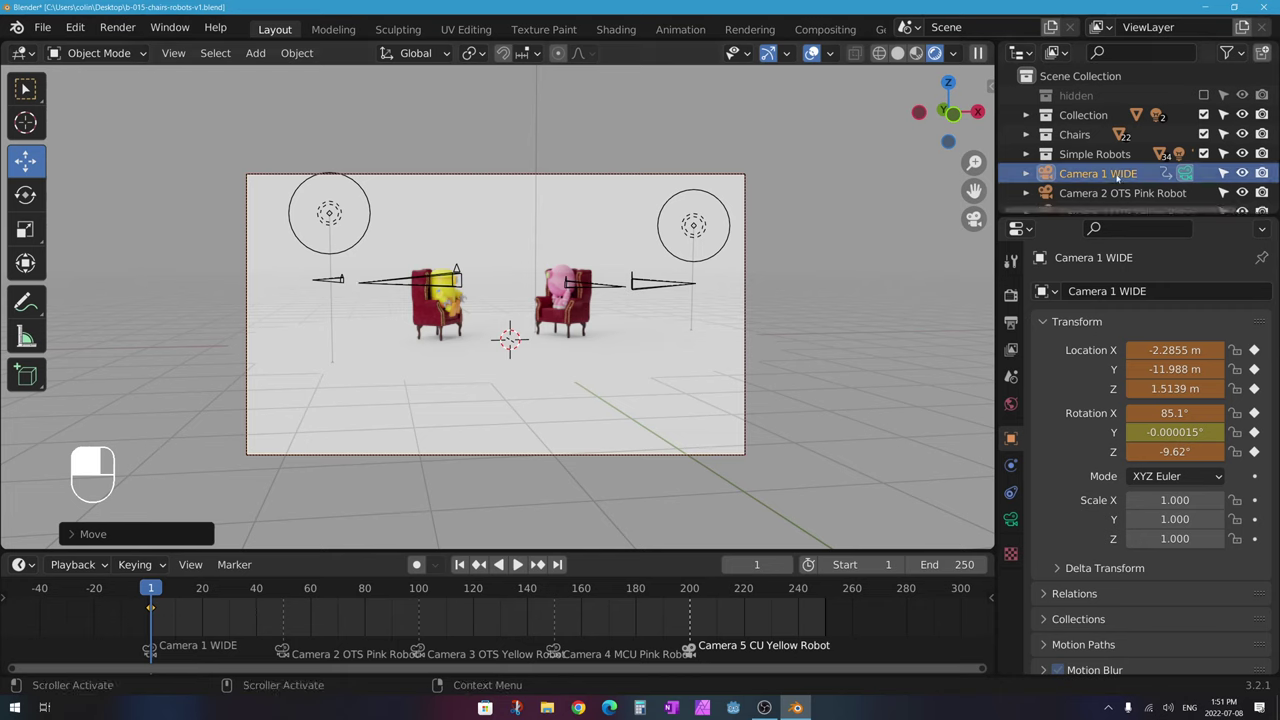
middle_click(572, 168)
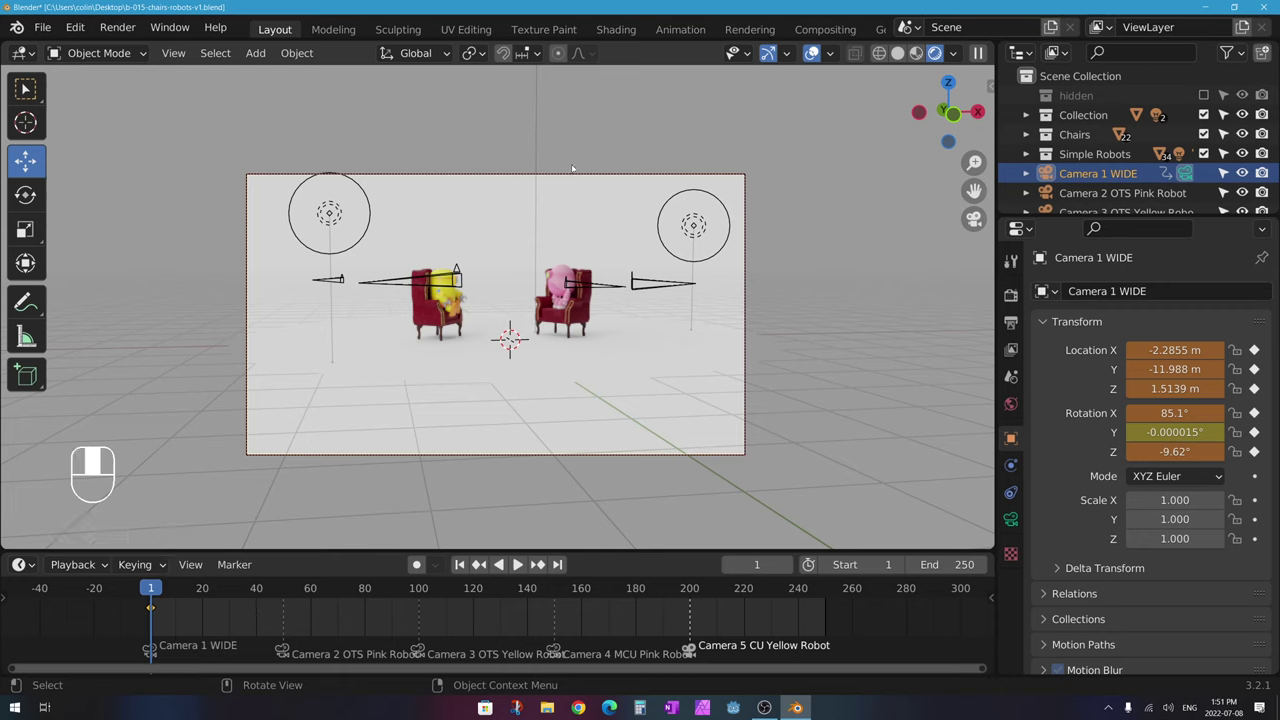
key(i)
click(551, 219)
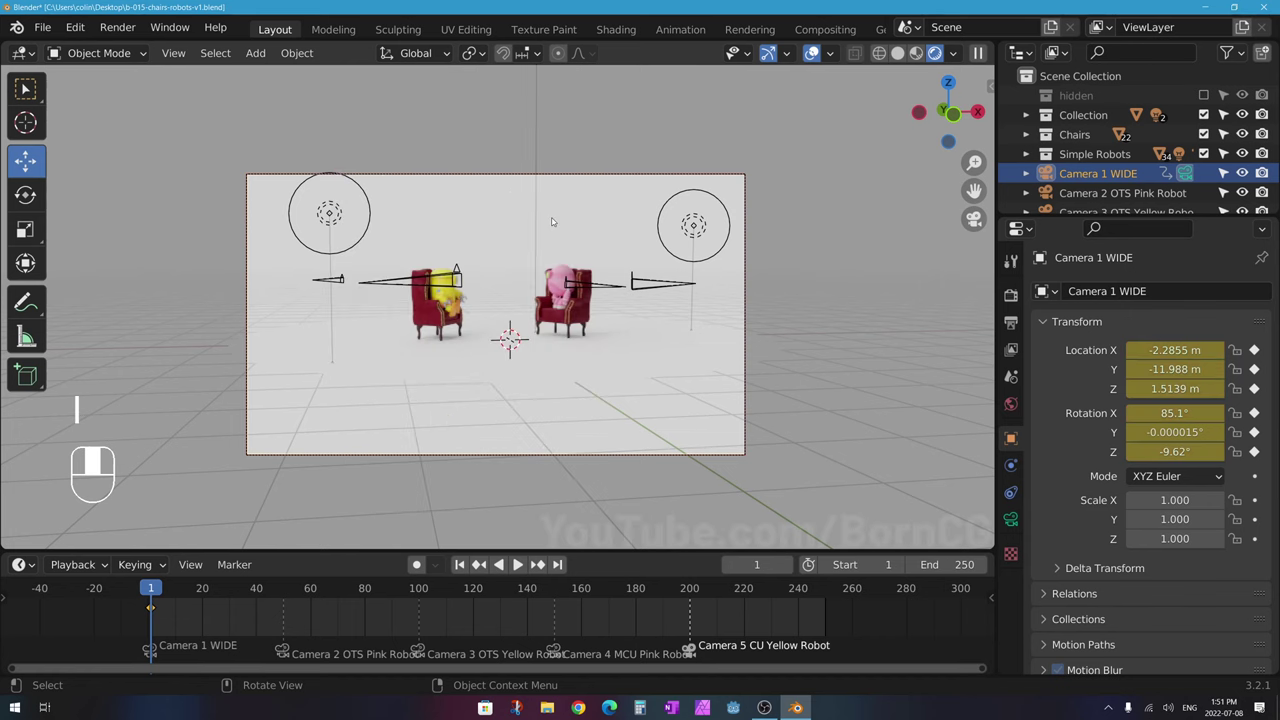
Step: At frame 49, swing Camera 1 WIDE to about X 2.24 m with Z rotation about 9.9° and insert a Location & Rotation keyframe
click(258, 590)
key(space)
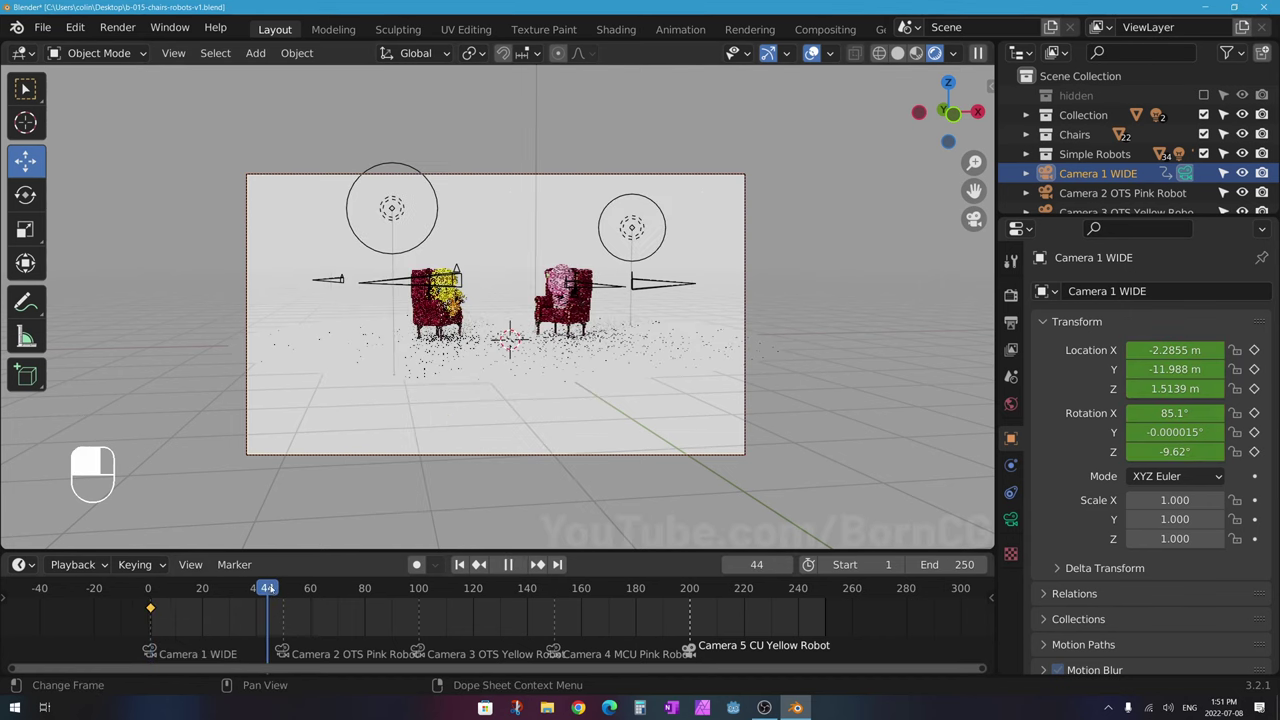
key(Escape)
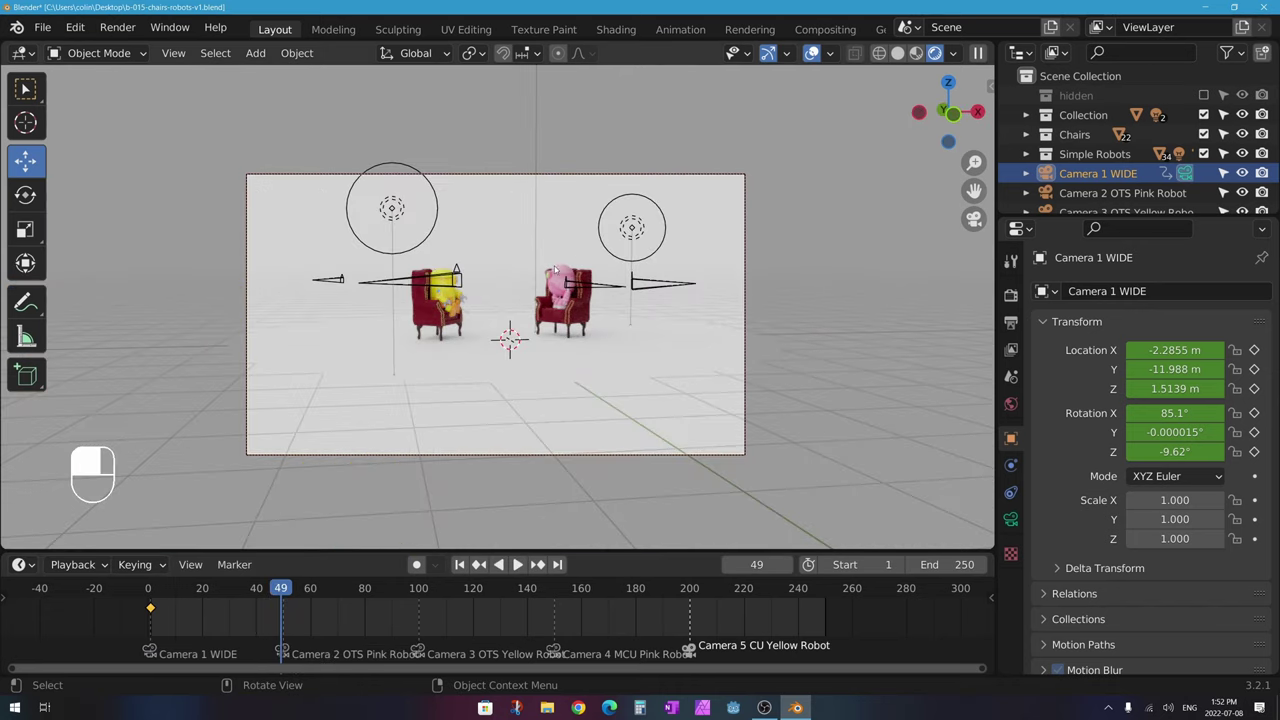
middle_drag(567, 303, 482, 292)
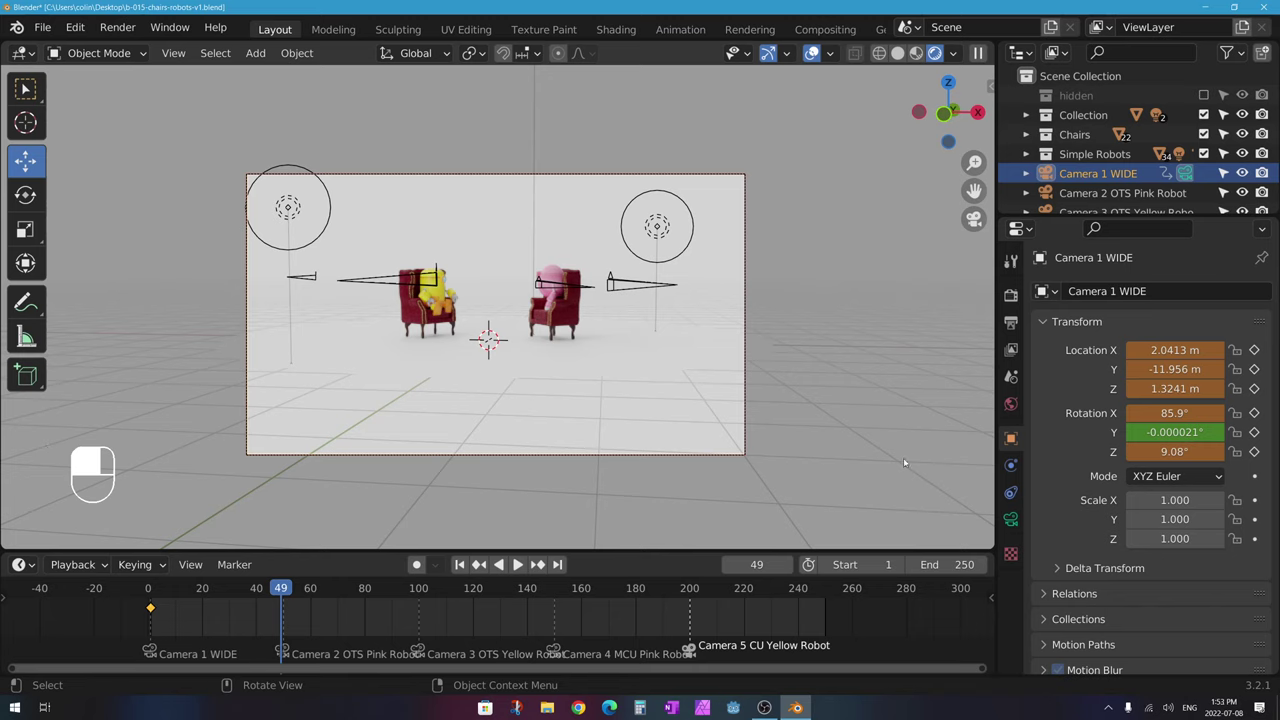
shift+middle_drag(502, 296, 513, 297)
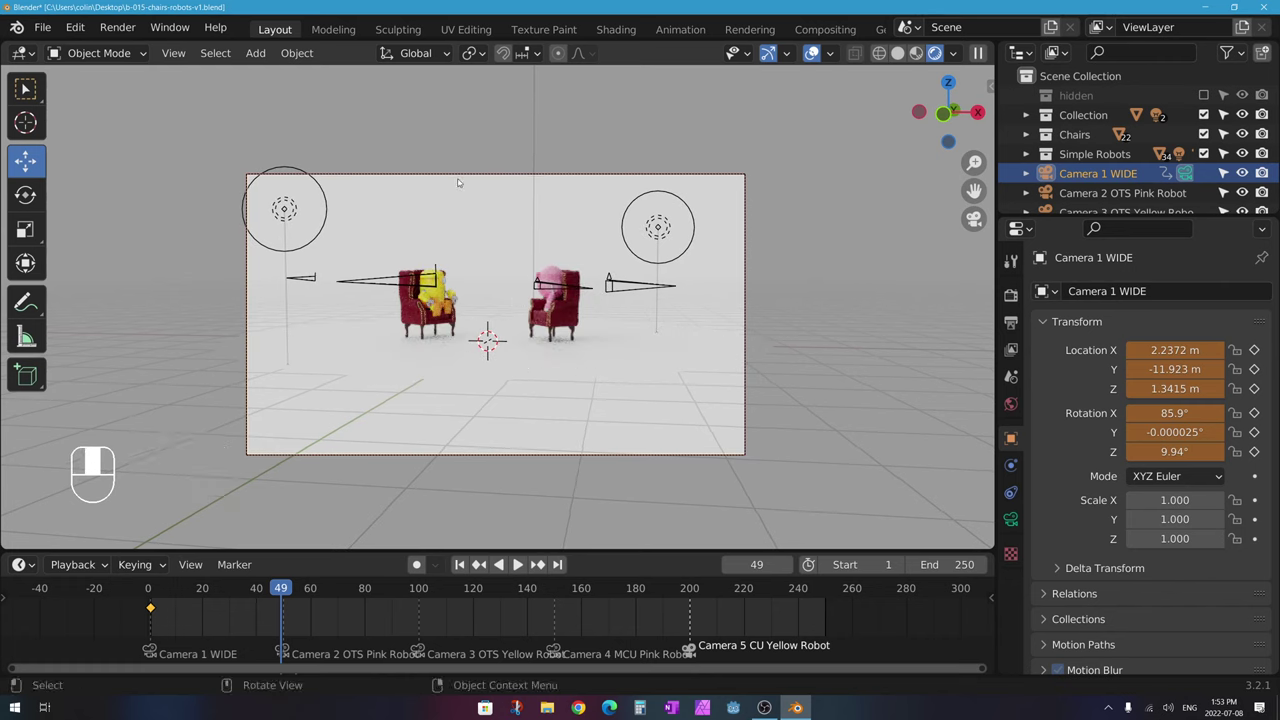
key(i)
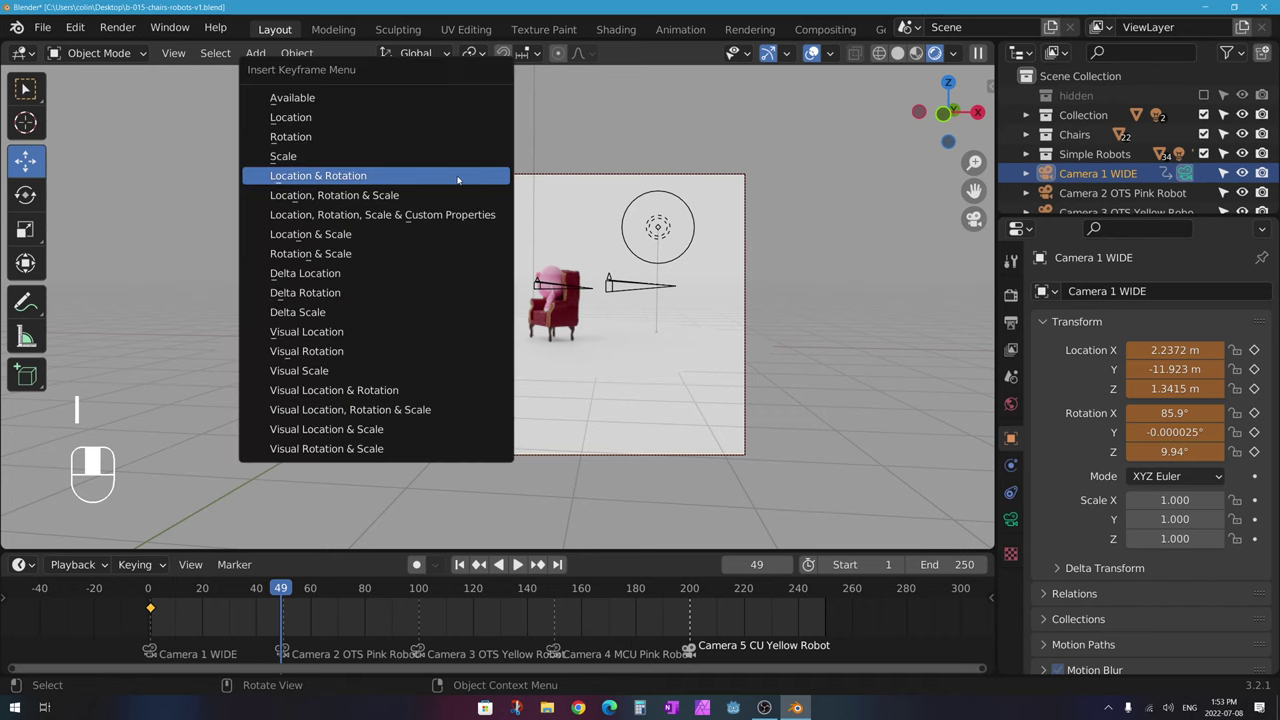
click(457, 177)
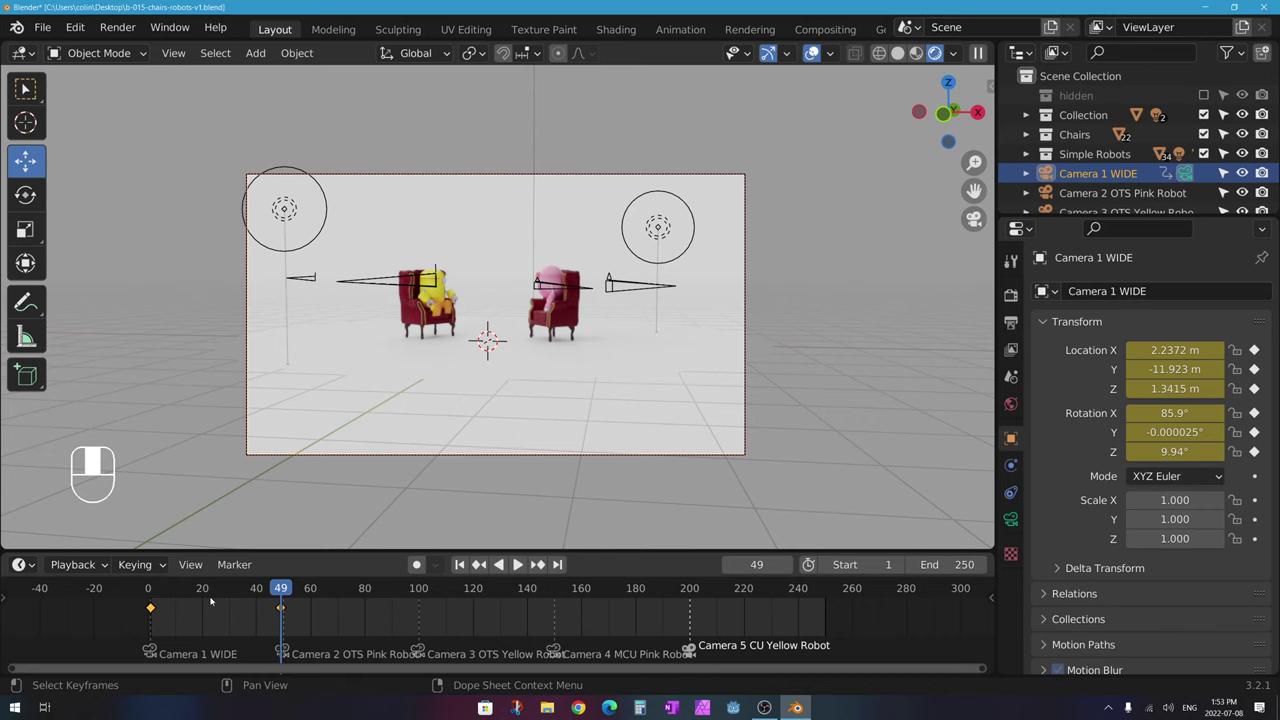
Step: Play Camera 1 WIDE's move from the start and step through frames 47 to 50 to check the cut to Camera 2
click(459, 564)
click(517, 564)
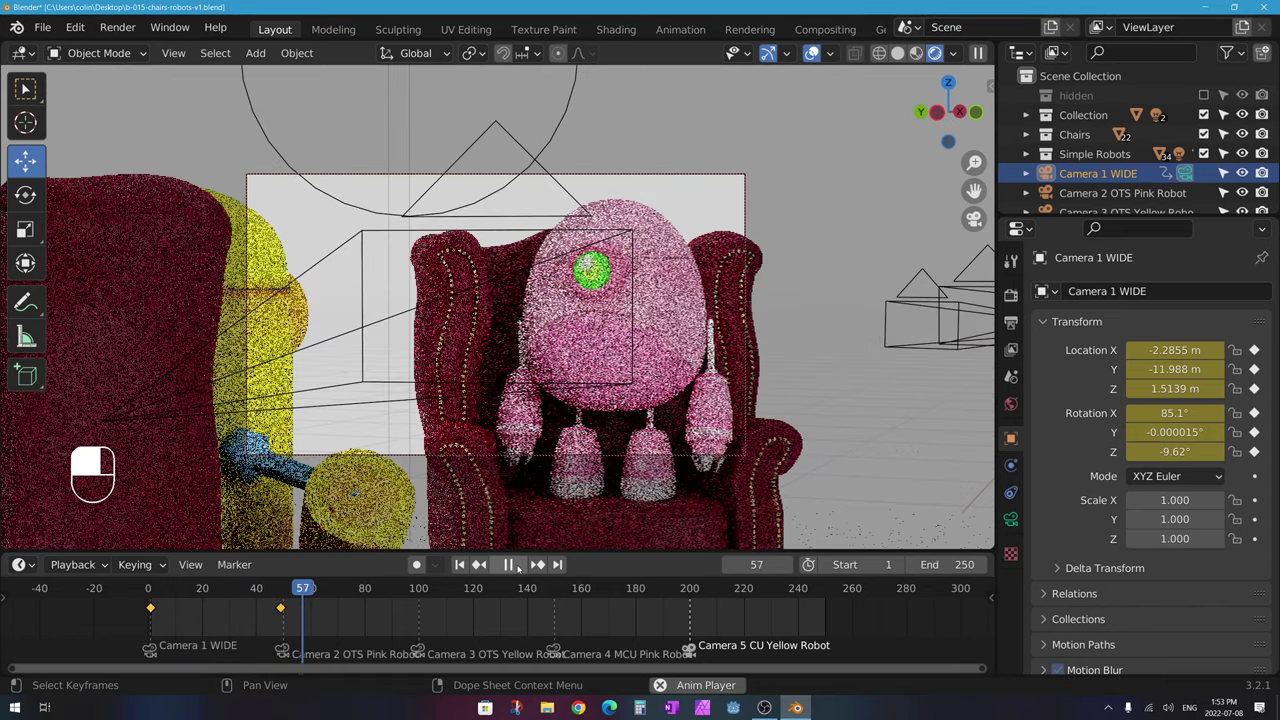
mouse_move(264, 589)
mouse_down()
mouse_move(197, 589)
mouse_move(305, 589)
mouse_move(277, 590)
mouse_up()
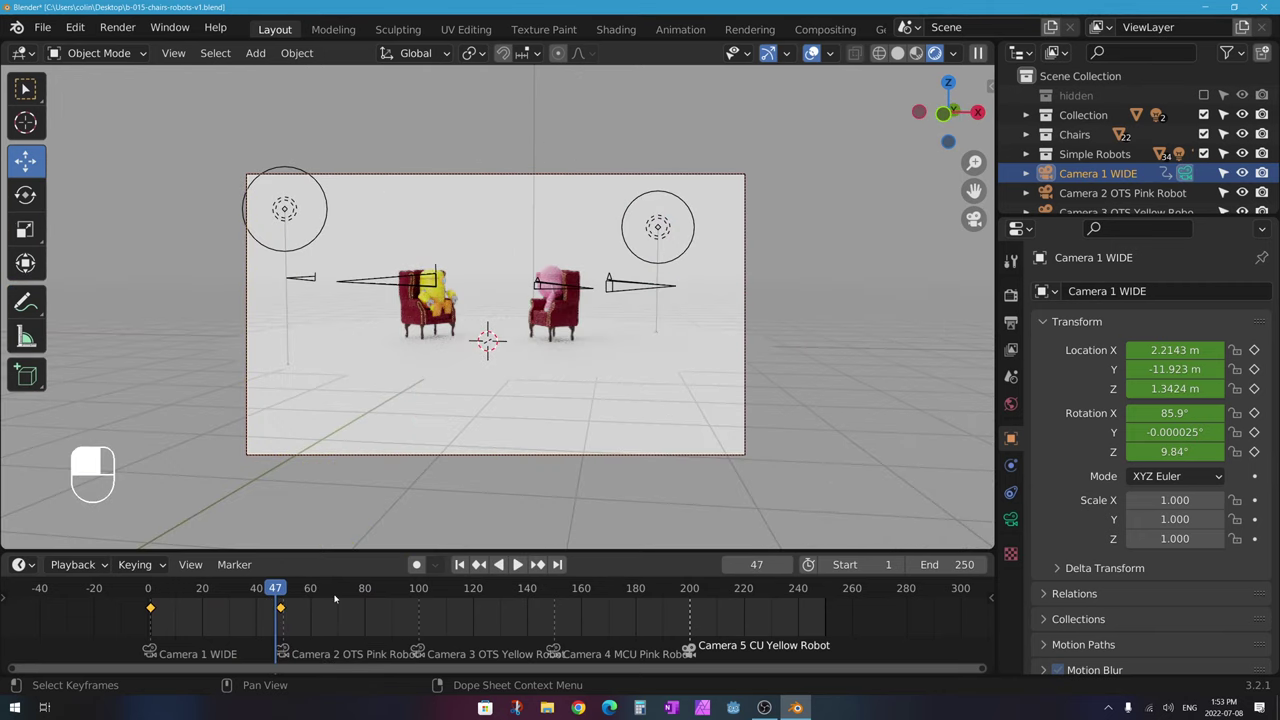
key(Right)
key(Right)
key(Right)
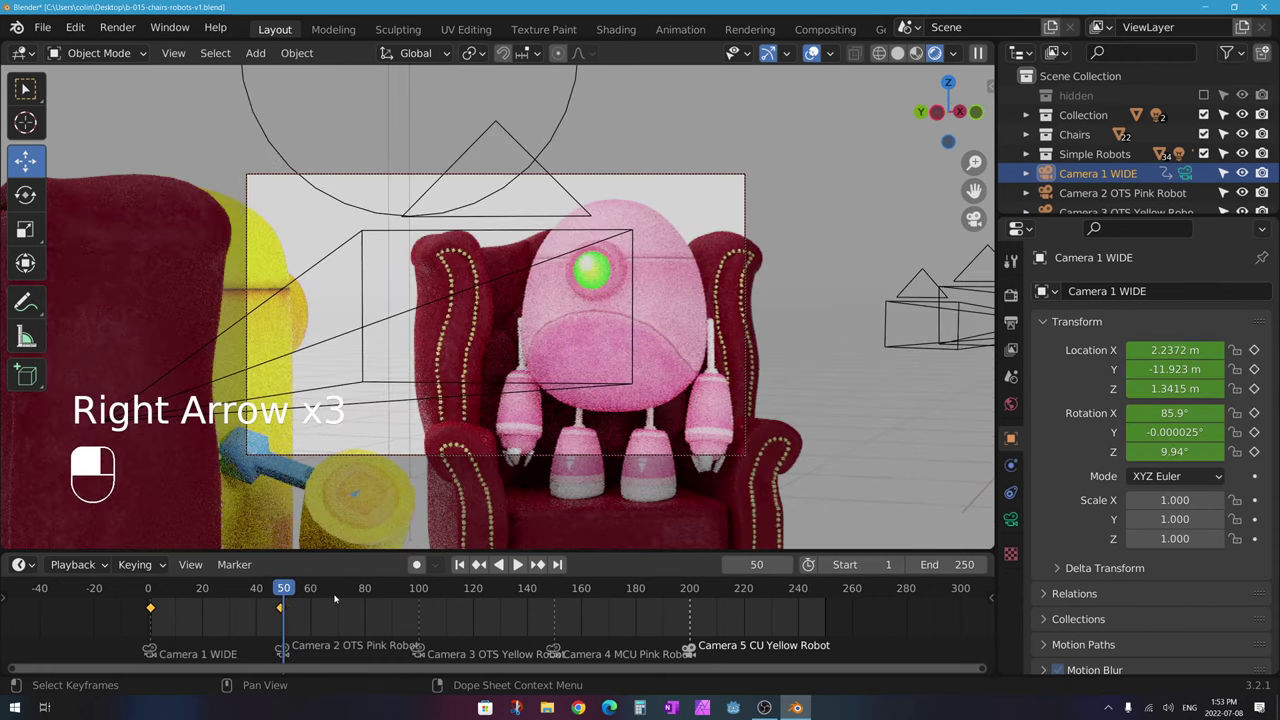
key(Left)
key(Right)
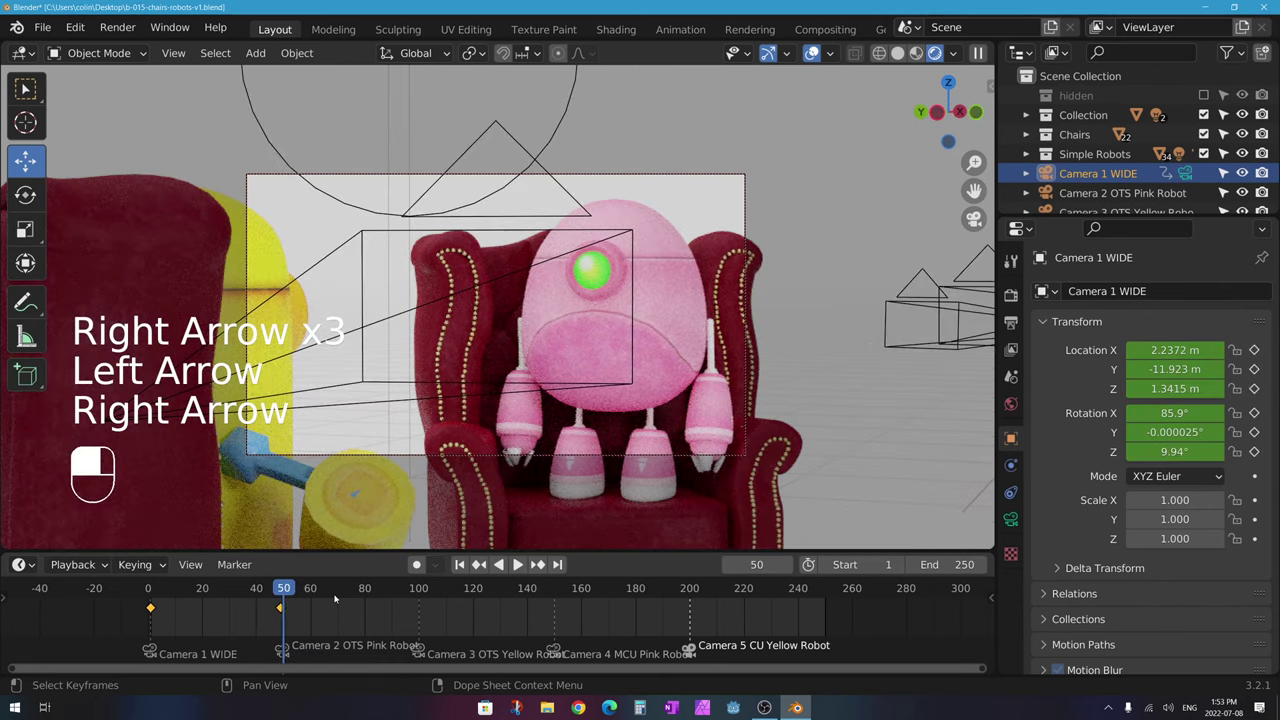
key(Left)
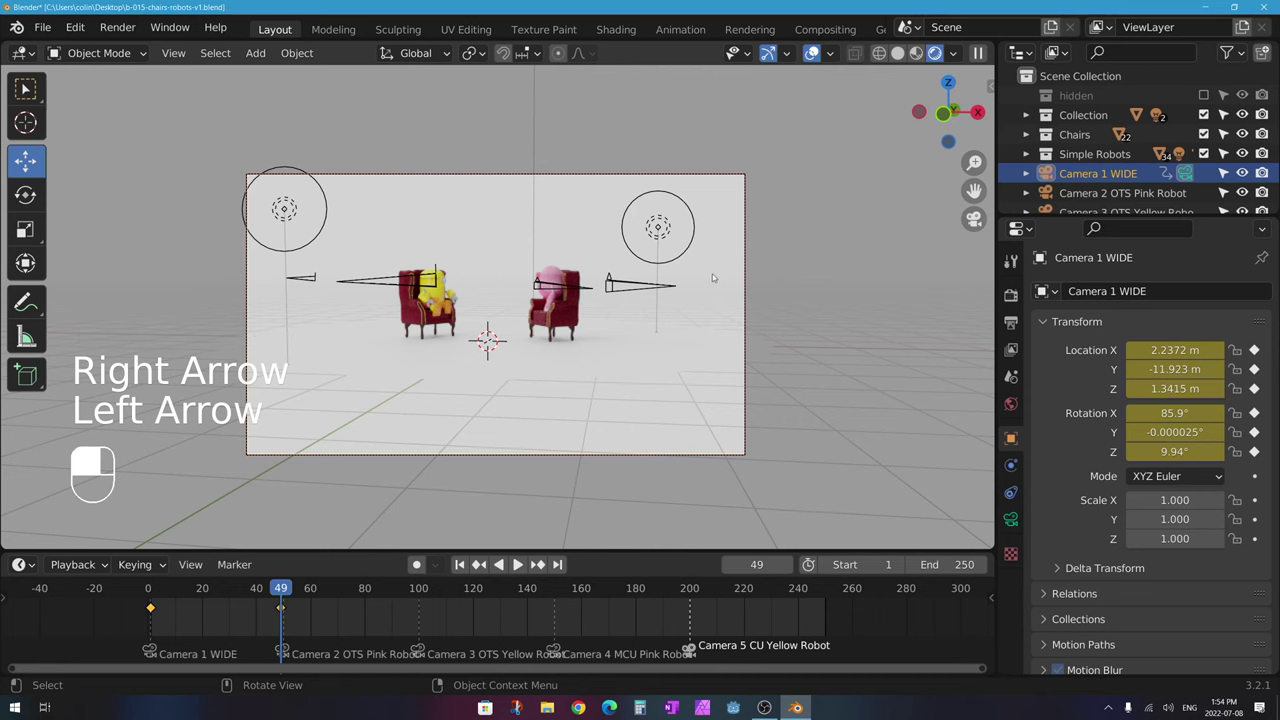
key(Right)
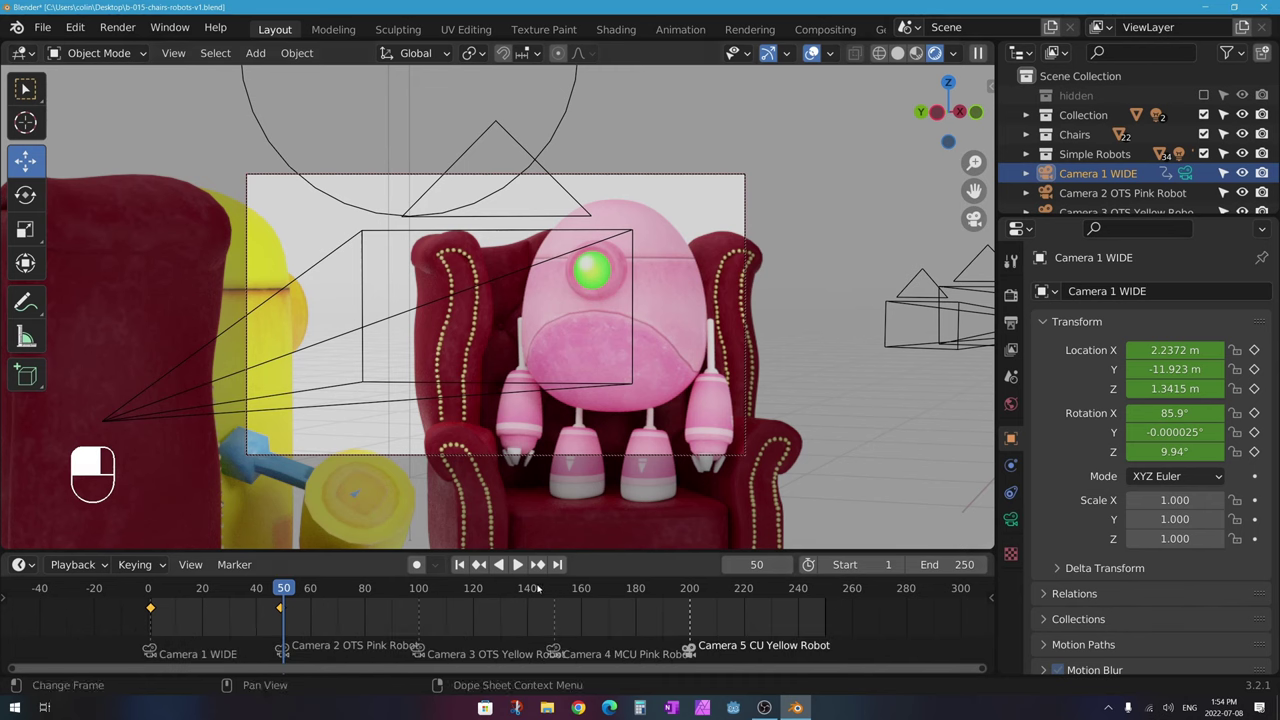
Step: Go to frame 150 and keyframe the 50 mm focal length in Camera 1 WIDE's lens settings
click(558, 590)
key(space)
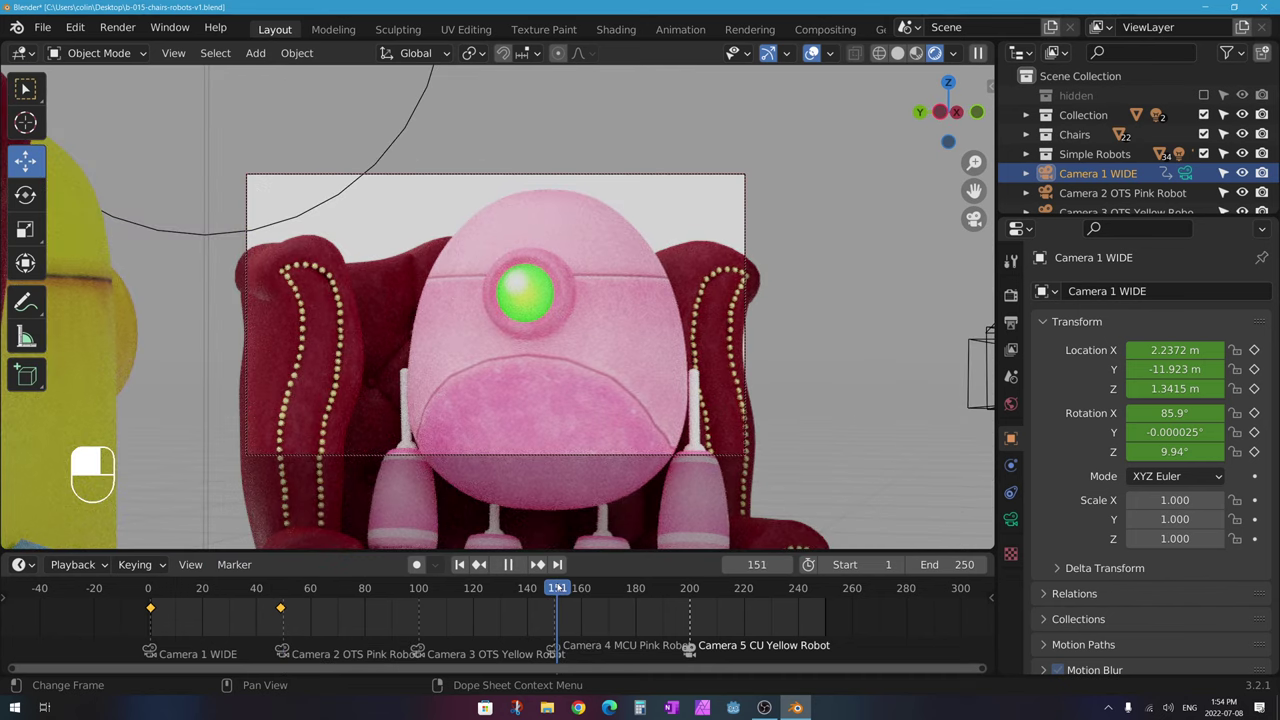
key(space)
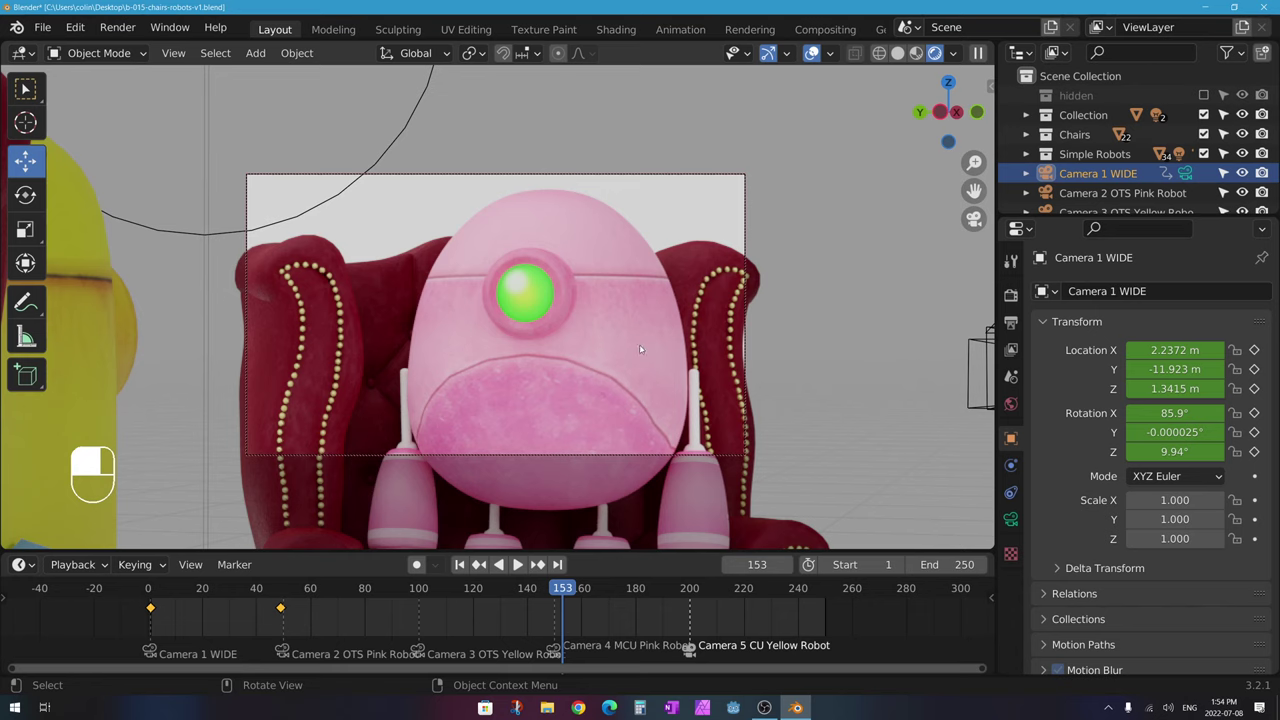
click(692, 182)
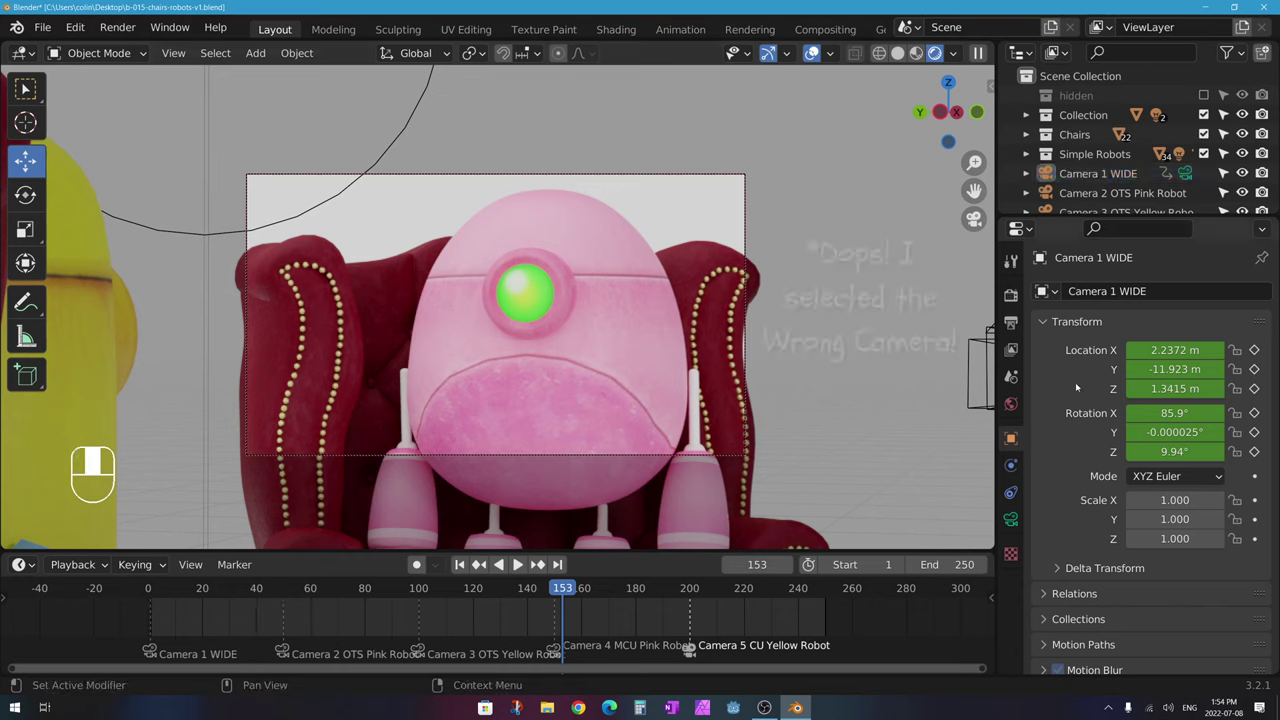
click(1010, 519)
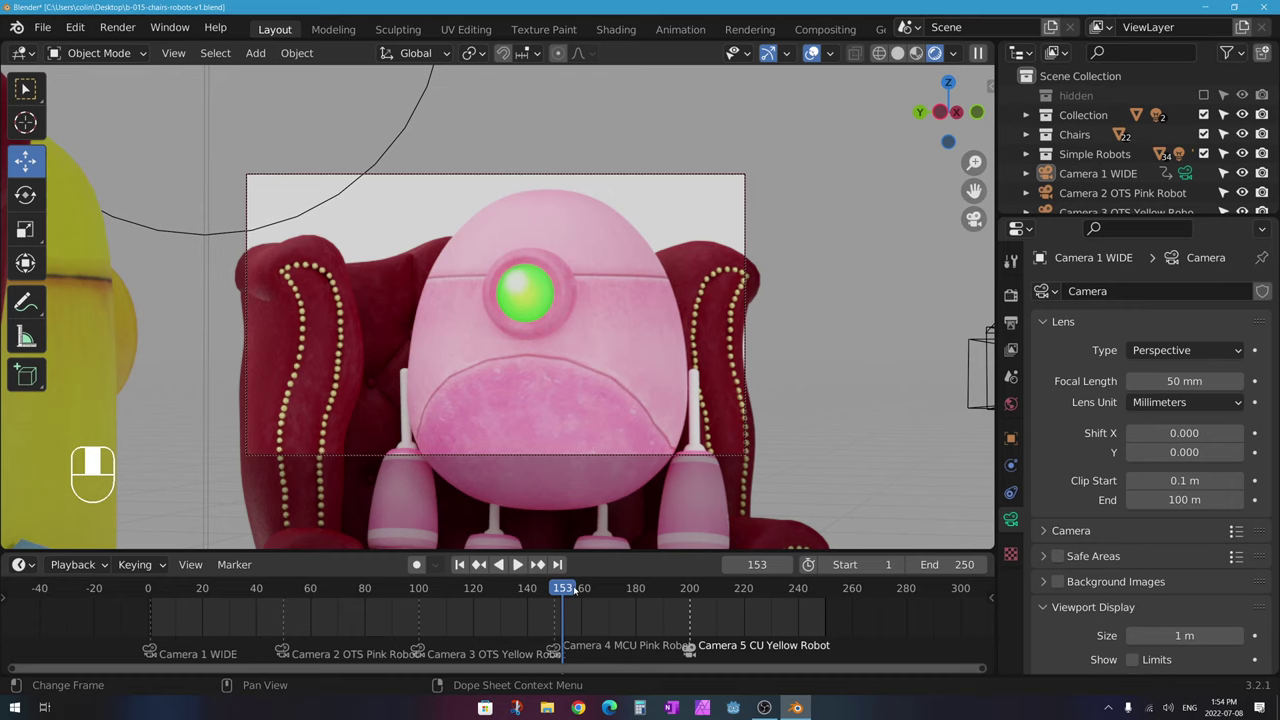
key(space)
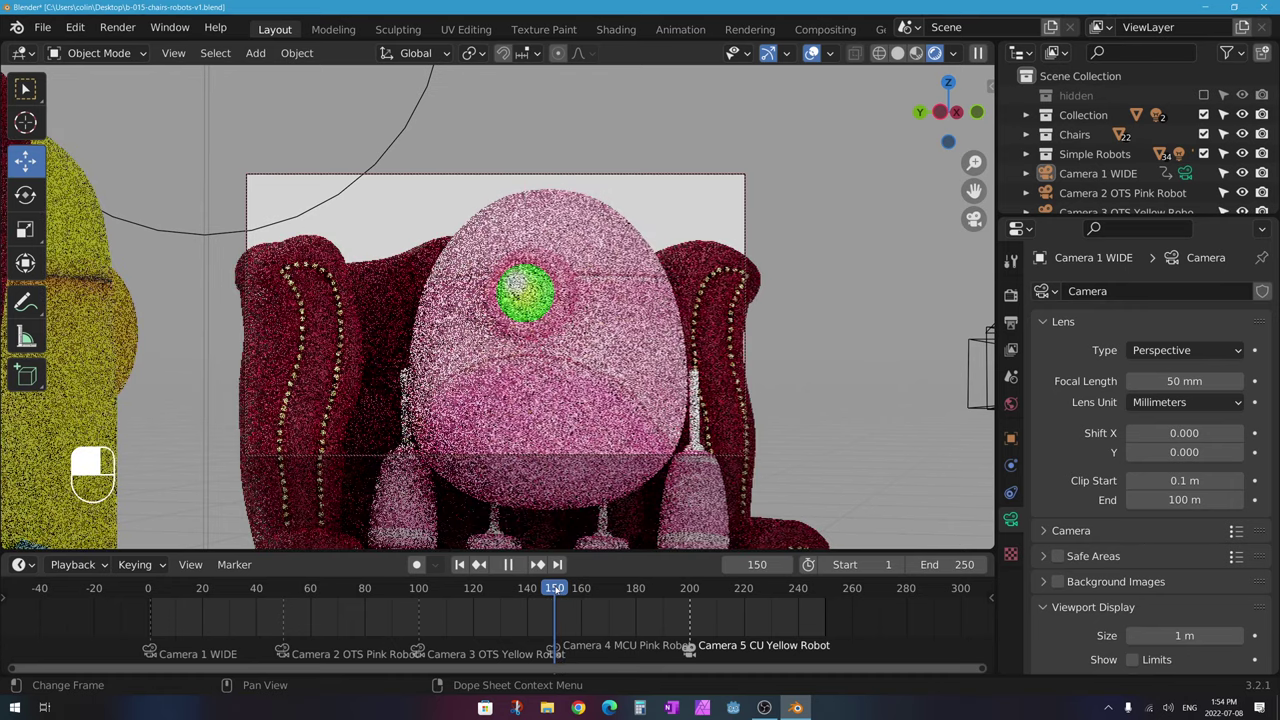
drag(590, 588, 554, 588)
key(space)
click(563, 588)
key(space)
key(space)
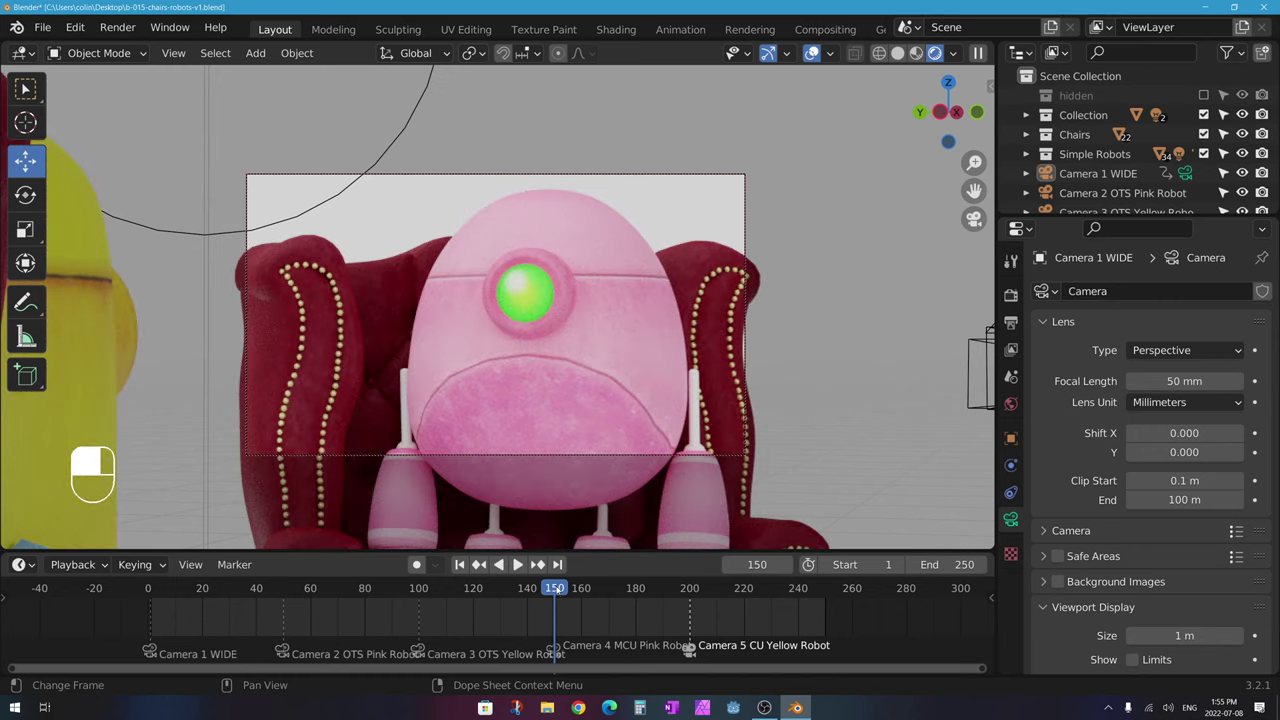
click(1255, 382)
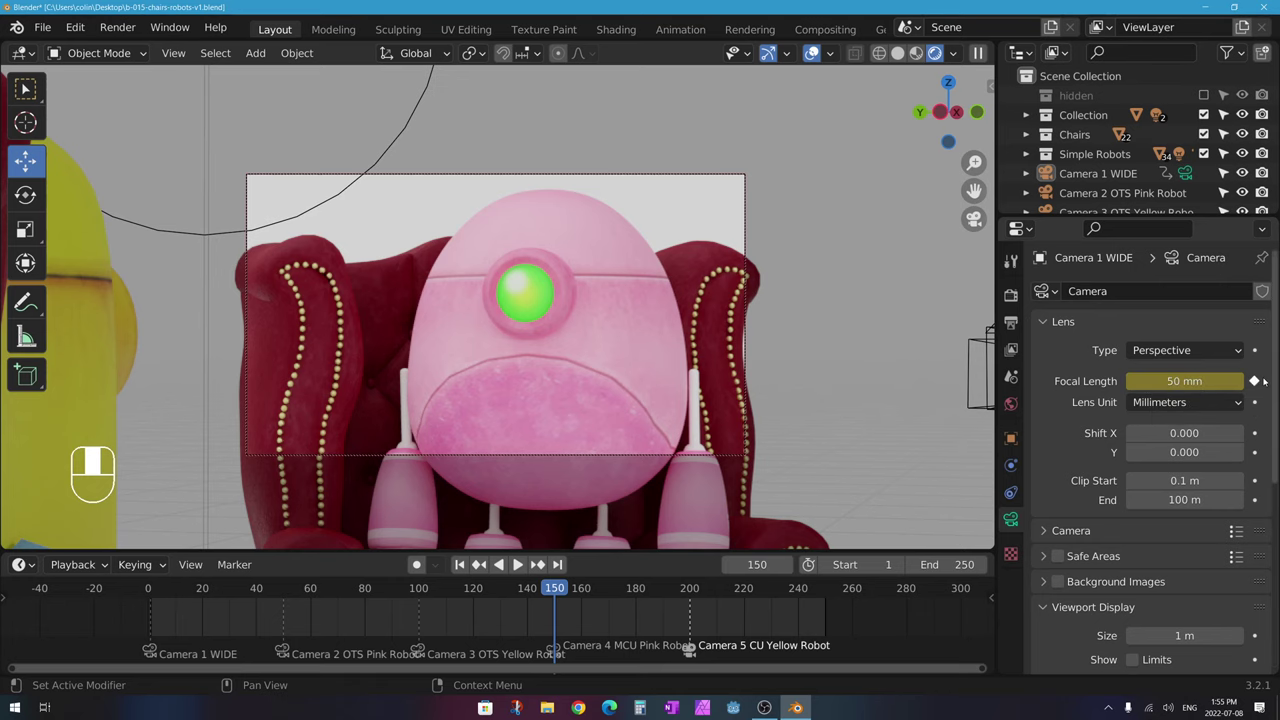
Step: Enlarge the timeline area, reveal its channel list and expand the Summary channel
drag(628, 552, 634, 512)
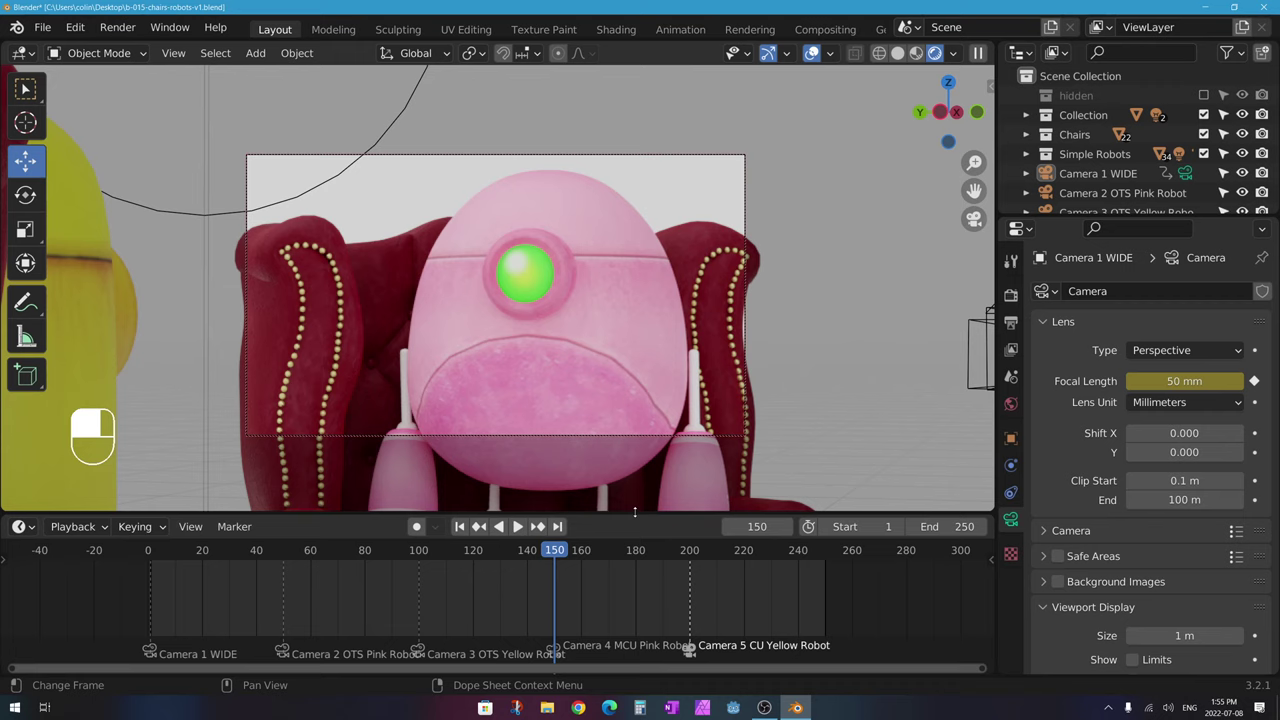
click(5, 560)
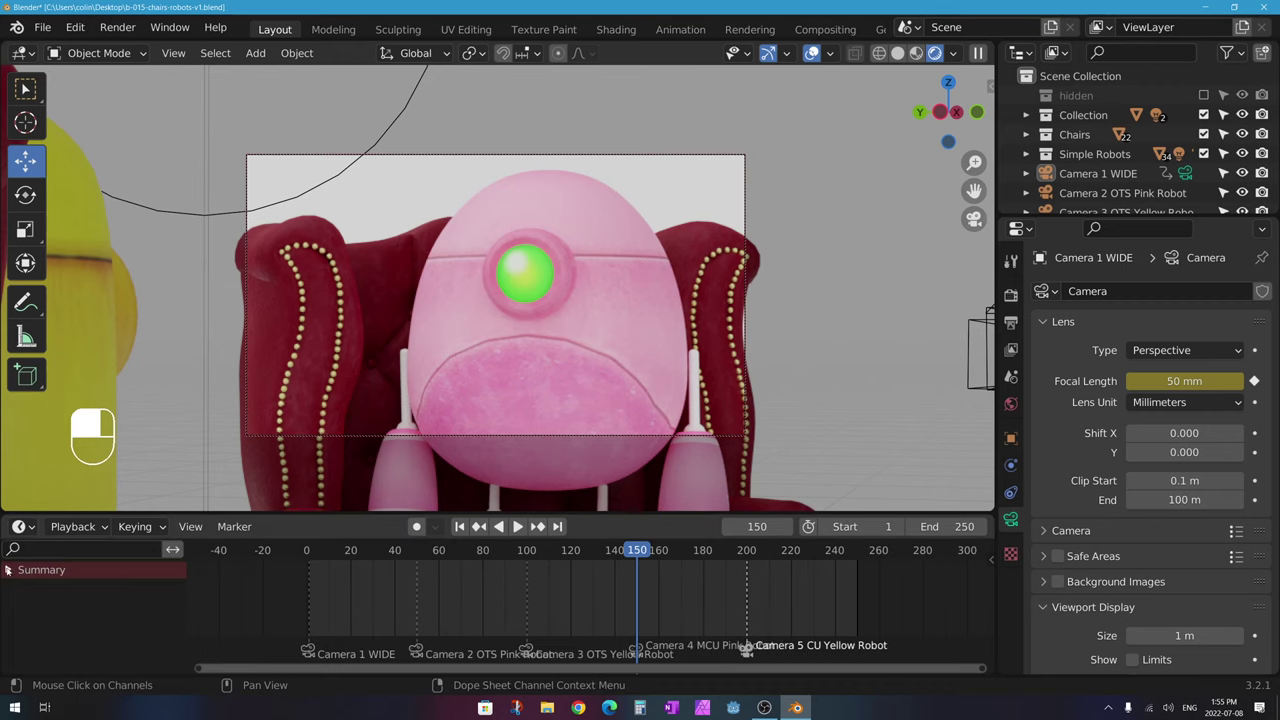
middle_click(8, 569)
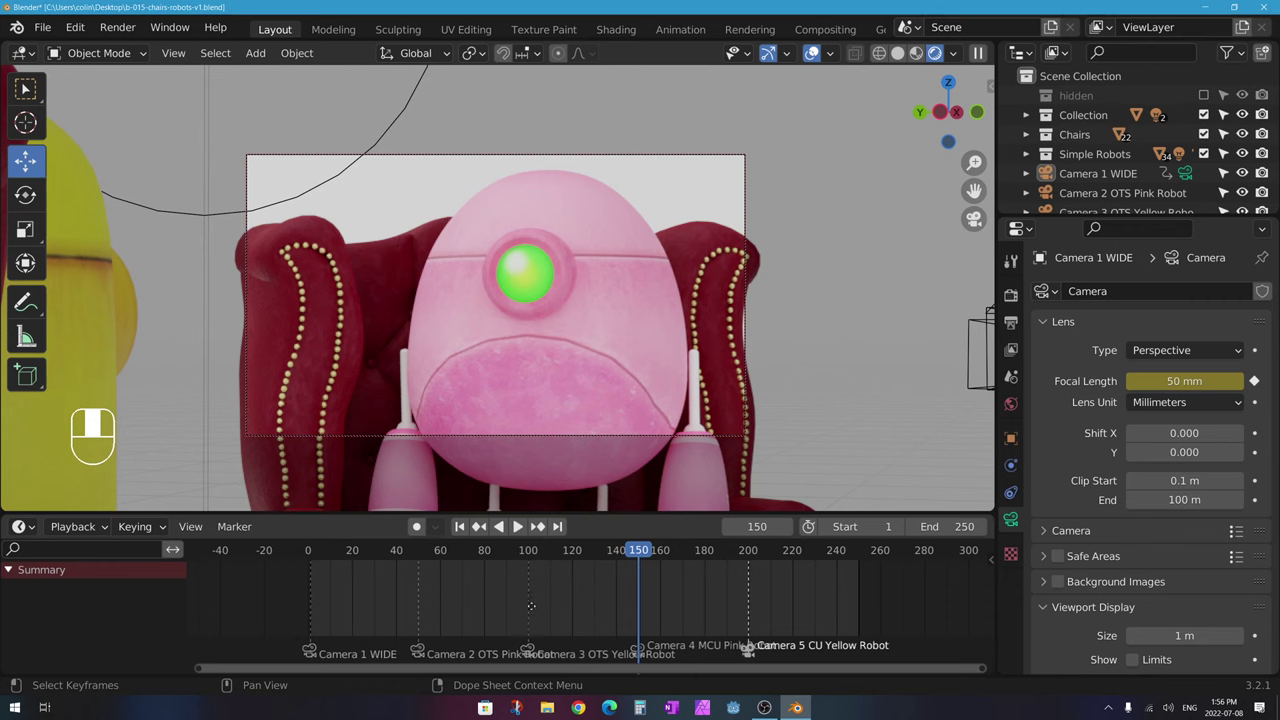
middle_drag(531, 633, 524, 626)
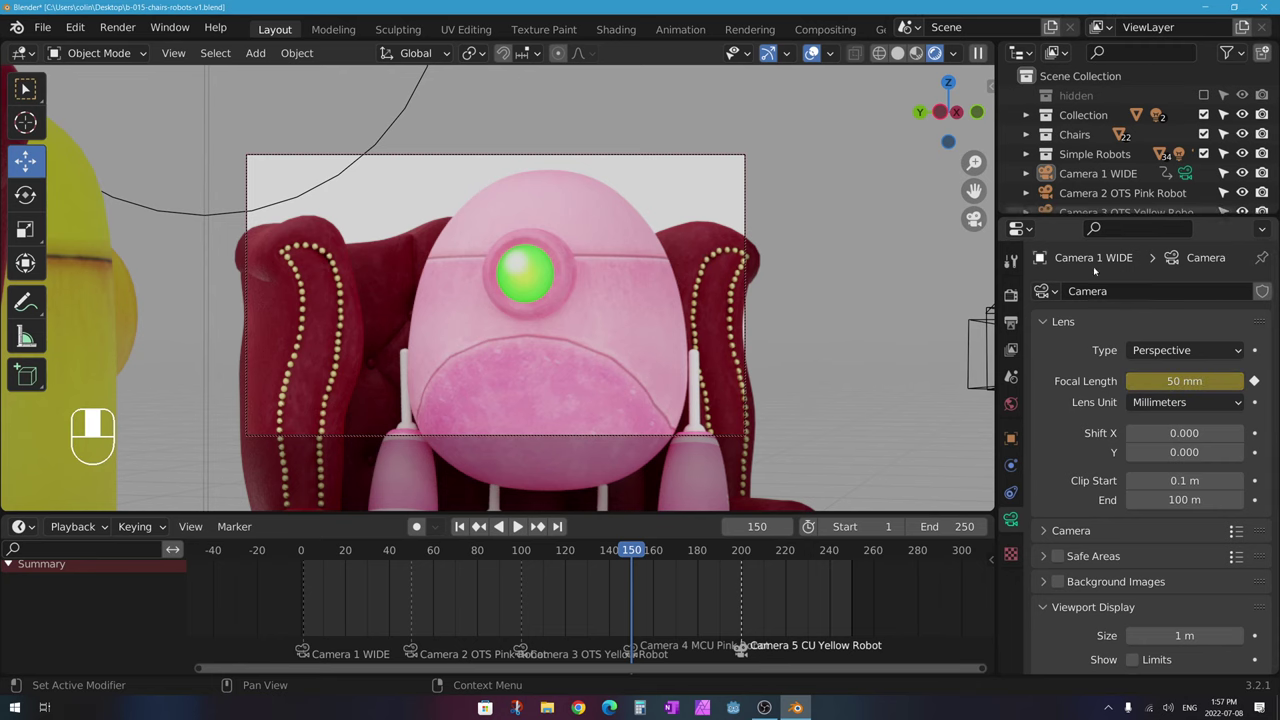
Step: Remove Camera 1 WIDE's focal length keyframe and instead keyframe the 150 mm focal length of Camera 4 MCU Pink Robot at frame 150
click(1255, 381)
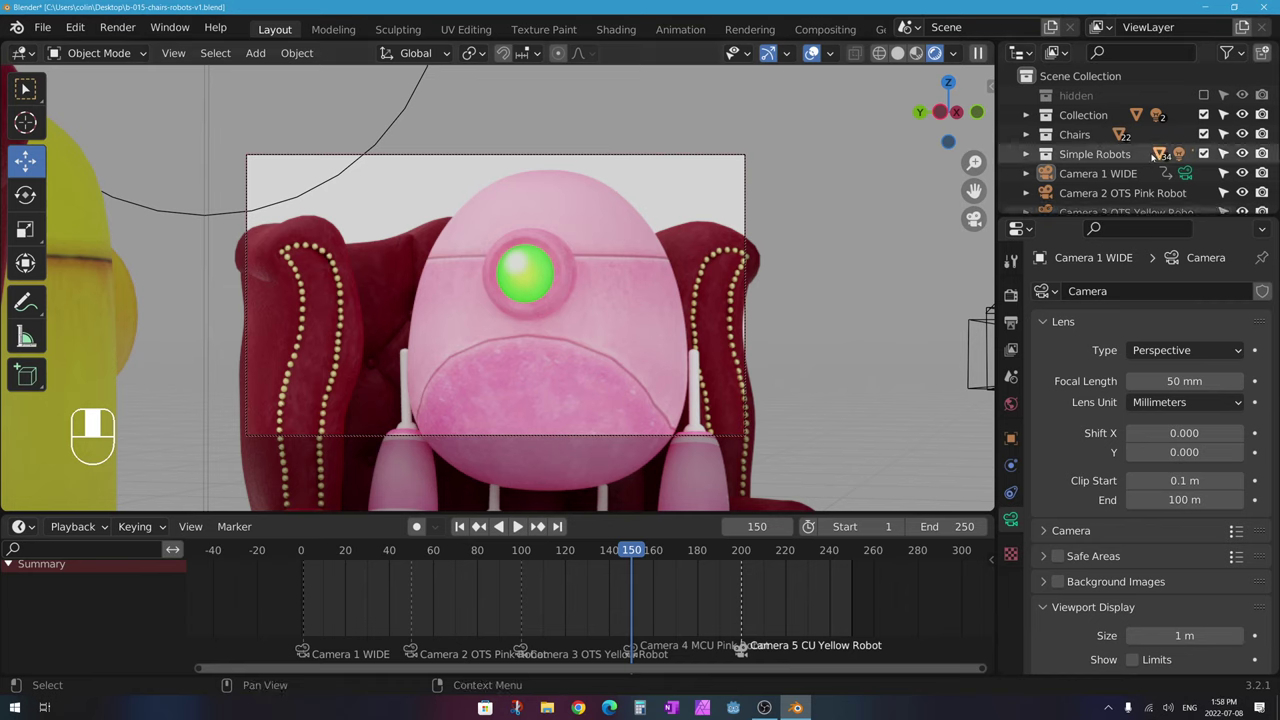
scroll(1153, 163, down, 3)
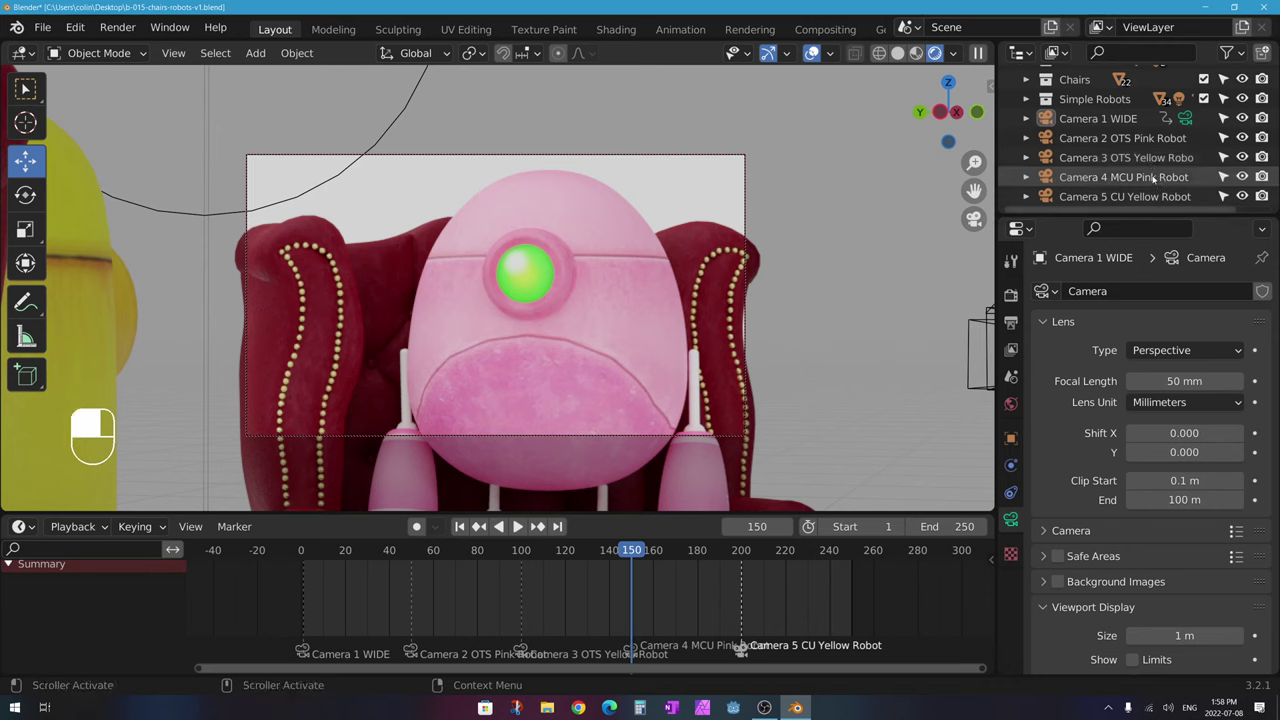
click(1112, 180)
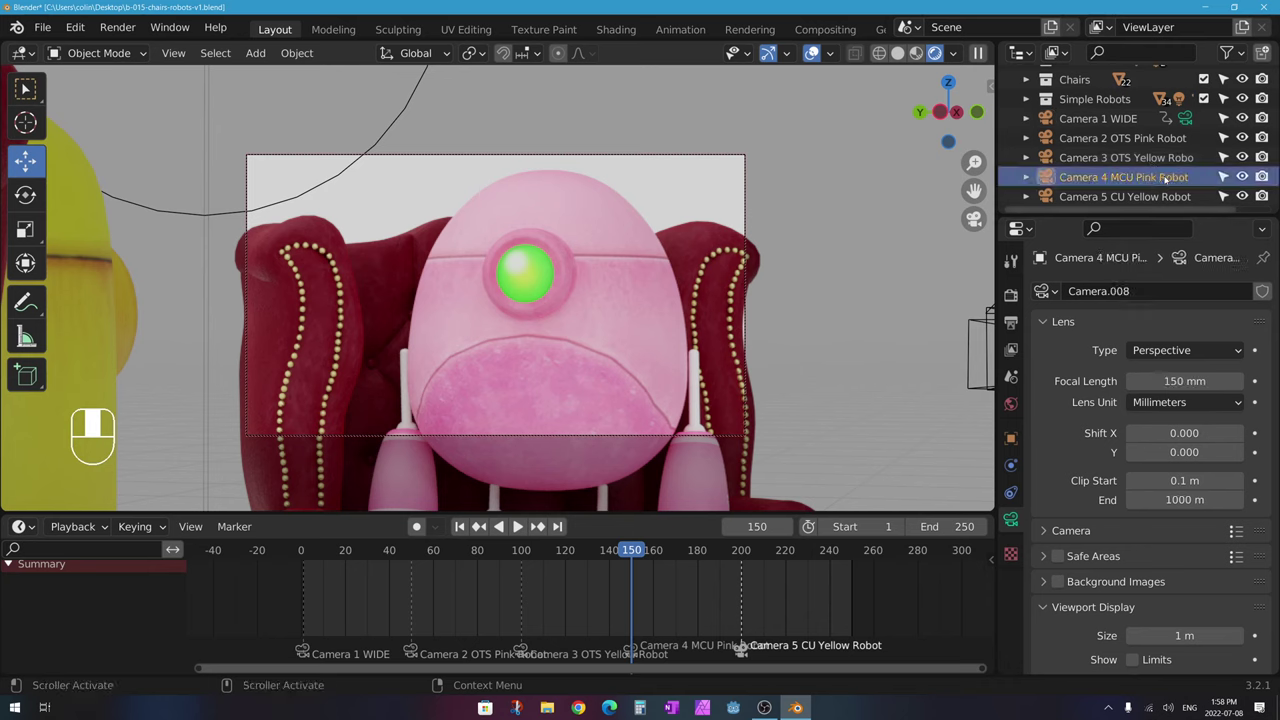
click(1255, 383)
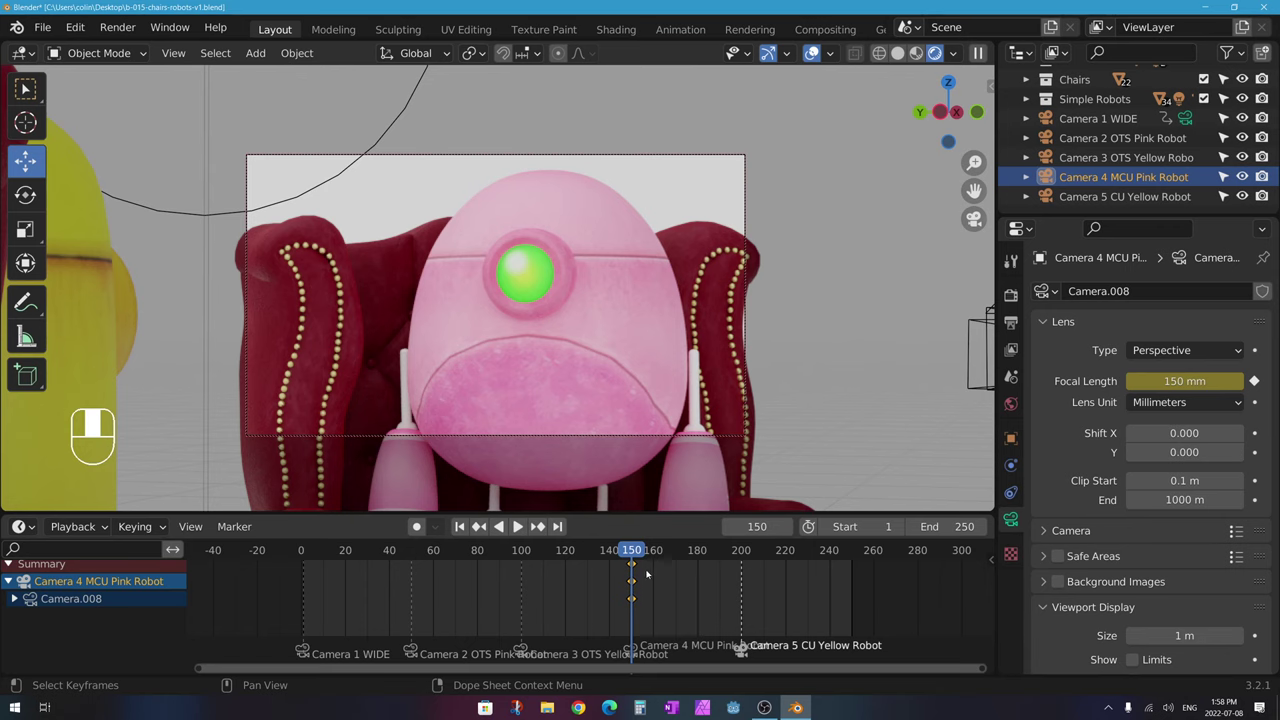
Step: Advance to frame 199, set Camera 4 MCU Pink Robot's focal length to 184 mm and keyframe it
key(space)
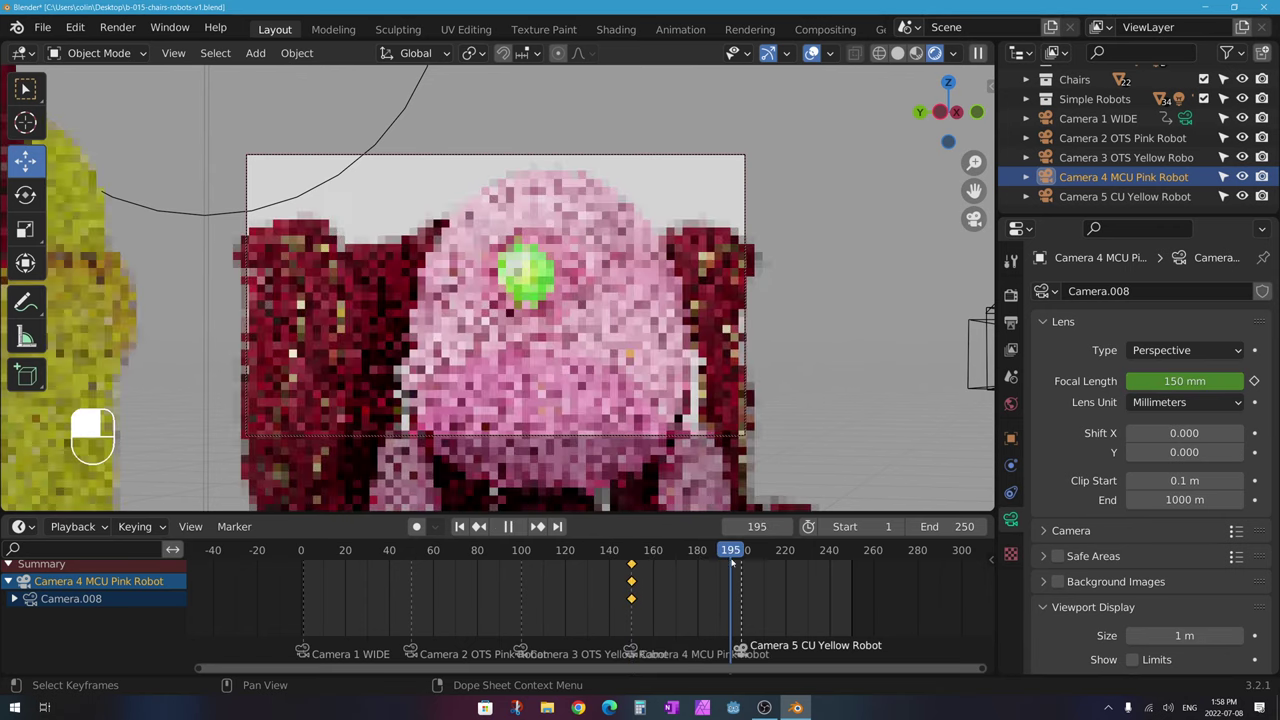
key(space)
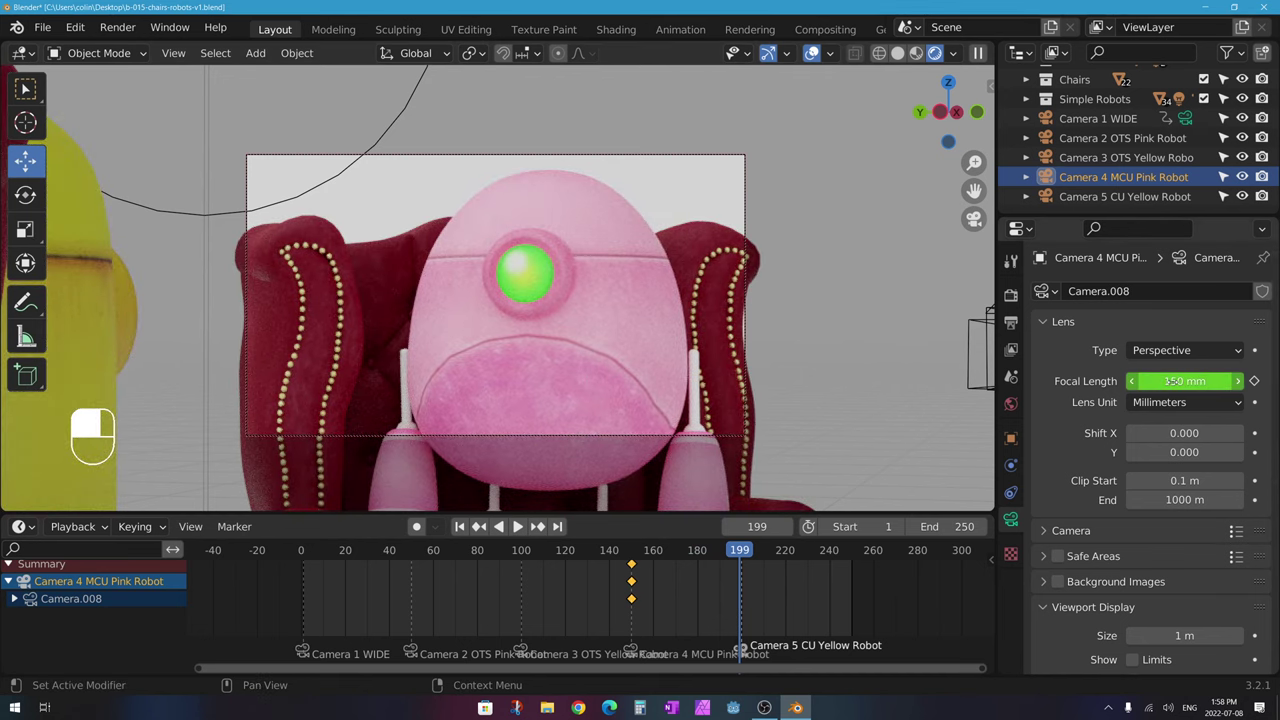
drag(1168, 382, 1210, 382)
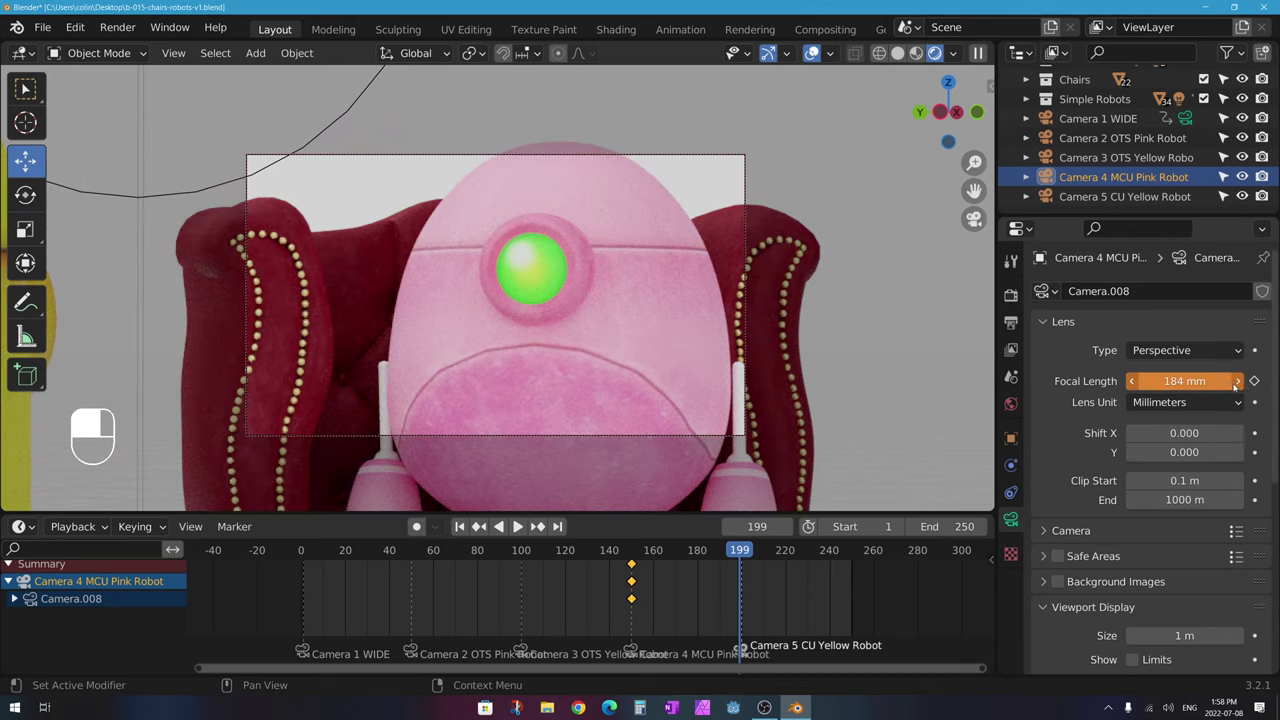
click(1254, 381)
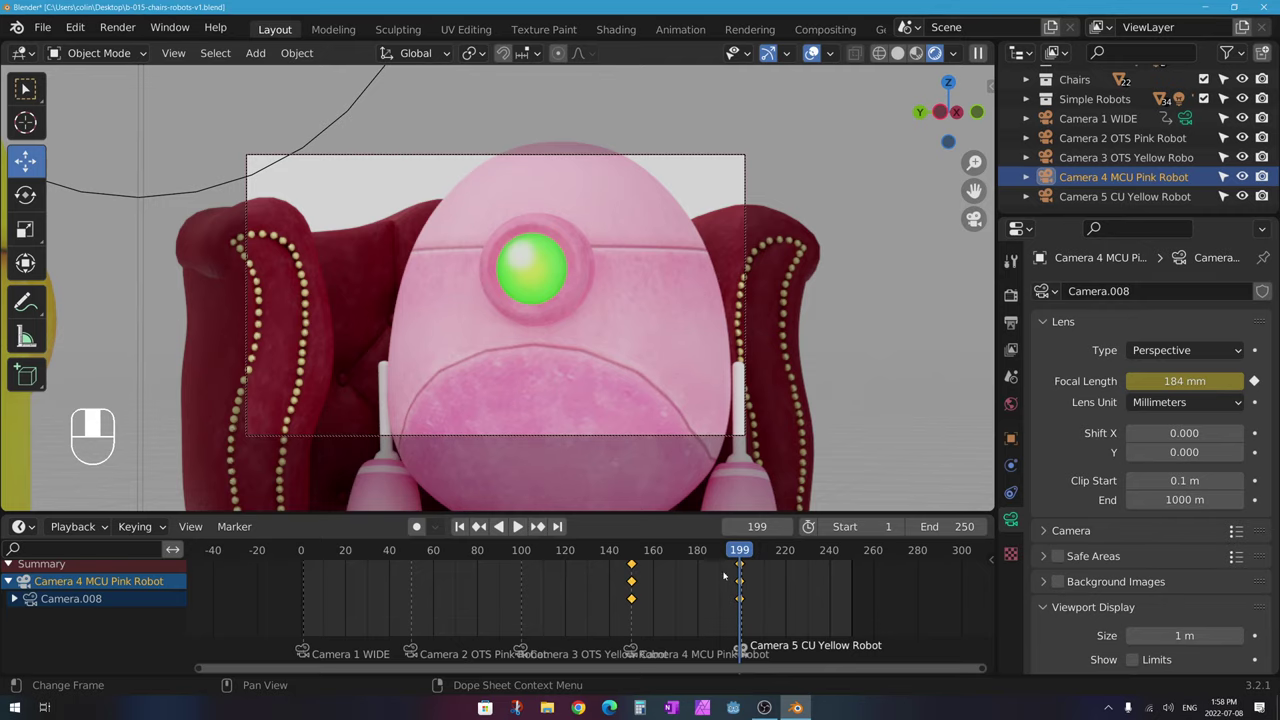
Step: Play Camera 4's zoom from about frame 143 to check it, and replay the whole animation from the first frame
drag(670, 550, 620, 552)
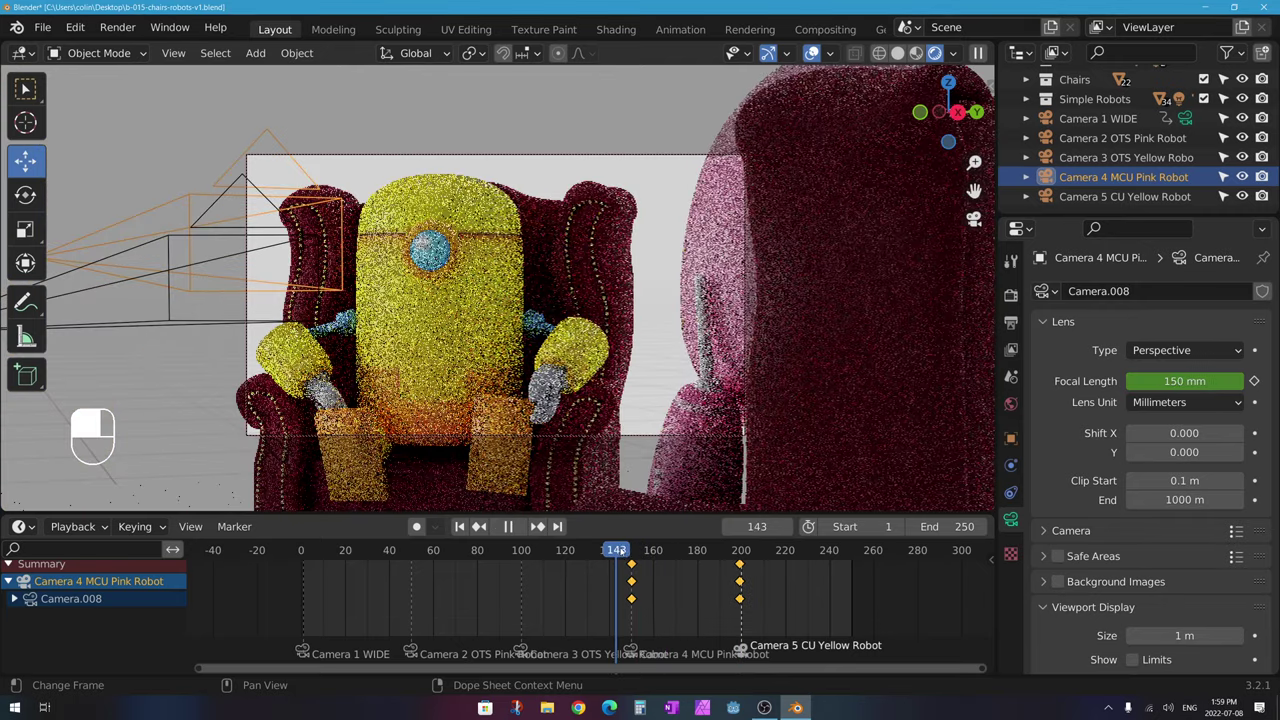
key(space)
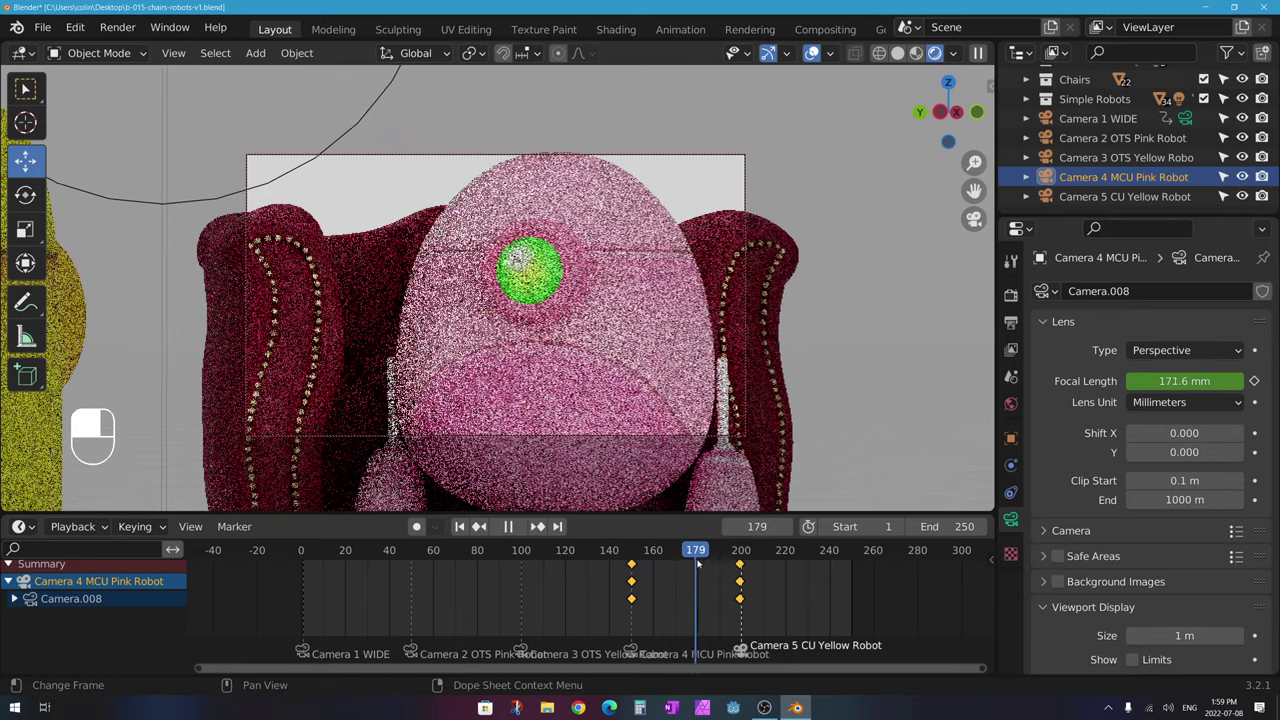
click(508, 526)
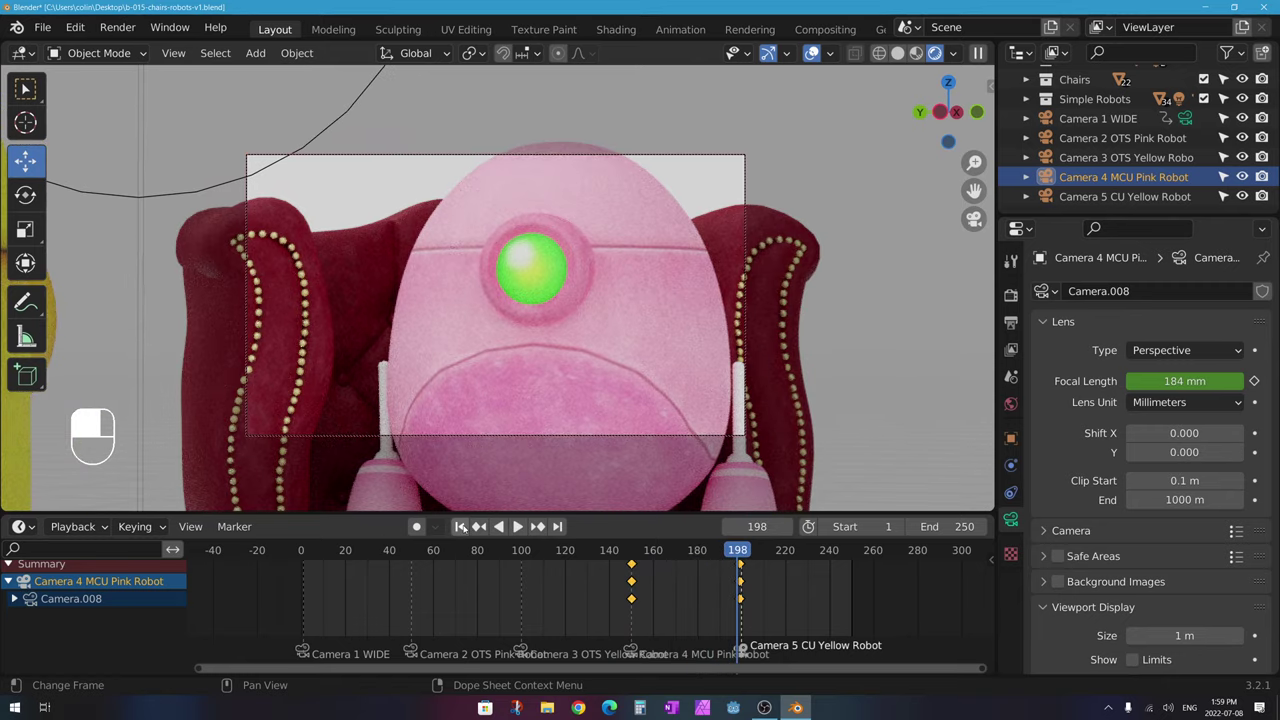
click(460, 526)
click(517, 527)
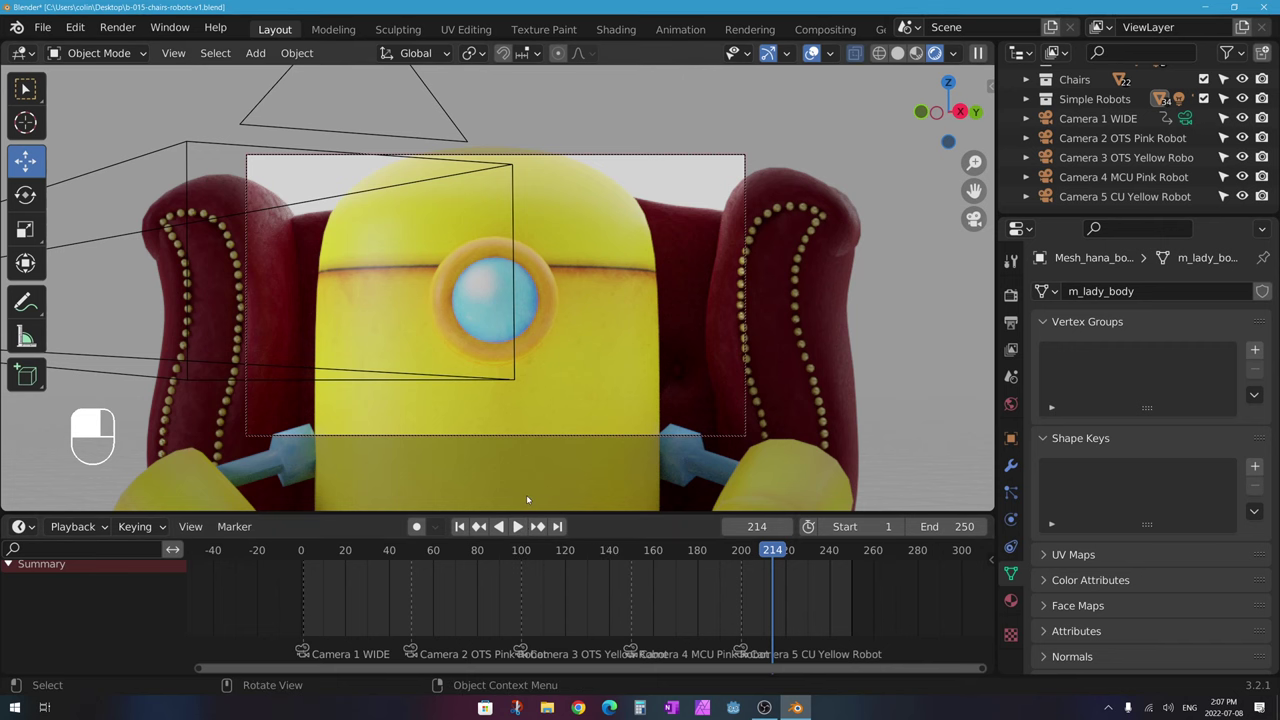
Step: Leave the camera view for an overview of the set and bring up the animation rendering commands
key(KP_0)
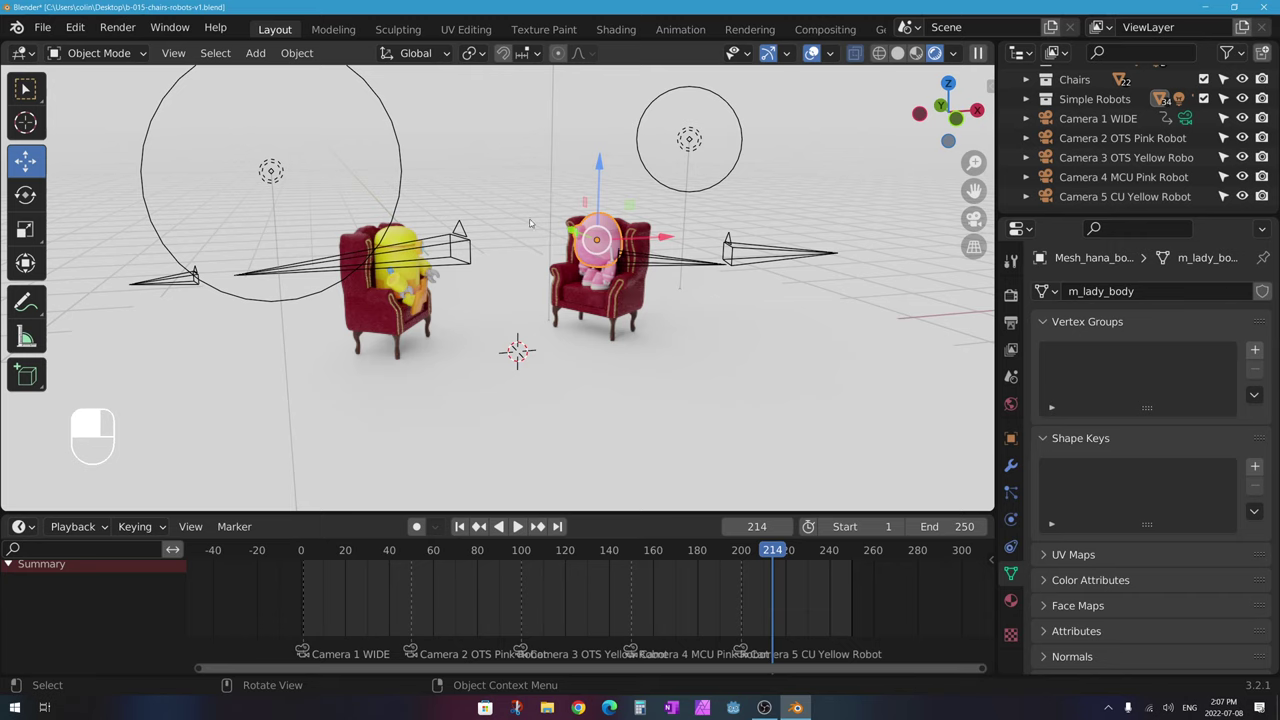
click(131, 30)
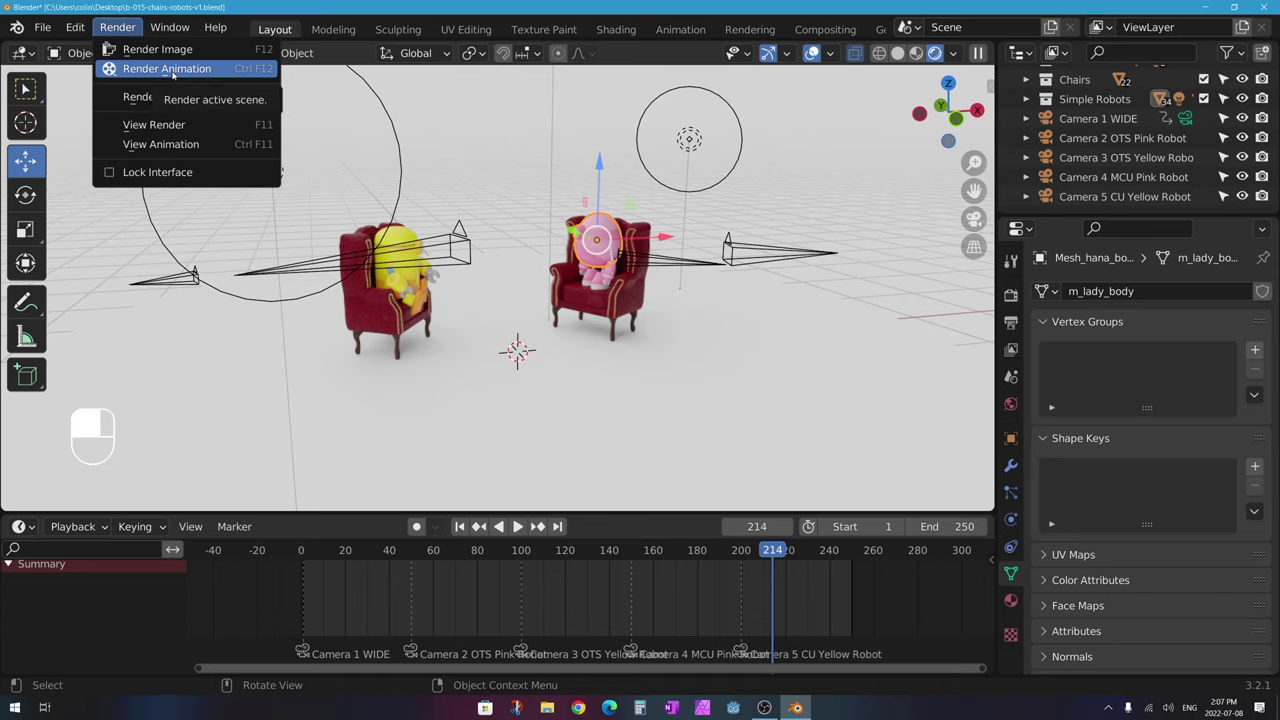